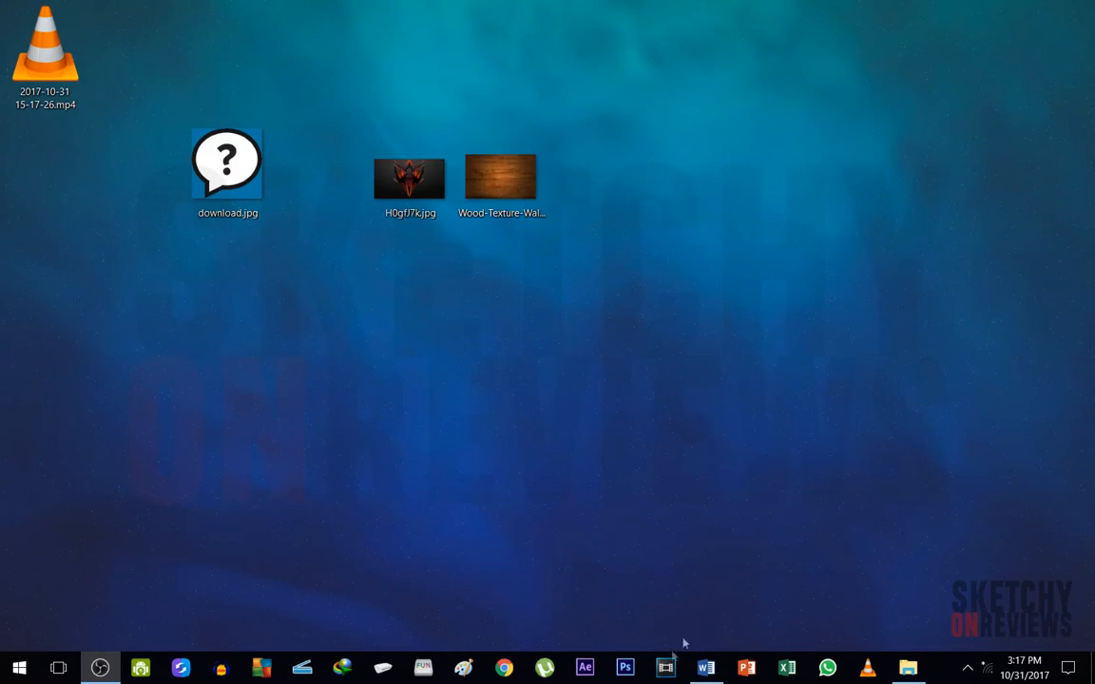
- Switch to Photoshop and reposition the floating Layers panel within the workspace
click(619, 669)
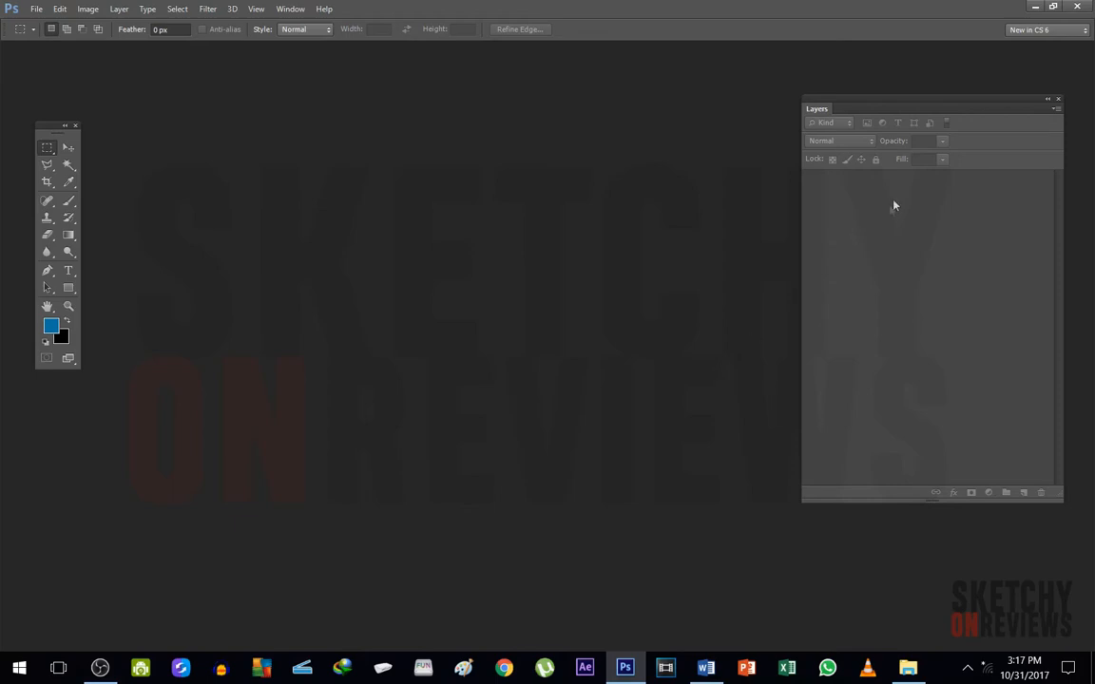
drag(857, 106, 835, 53)
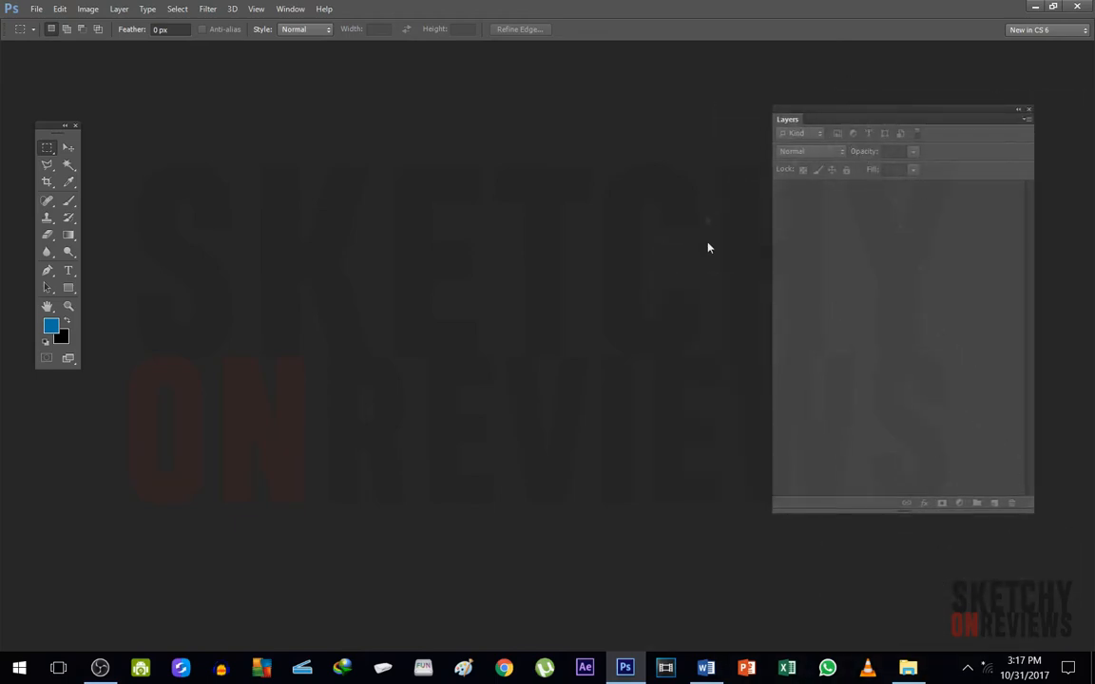
drag(790, 122, 796, 125)
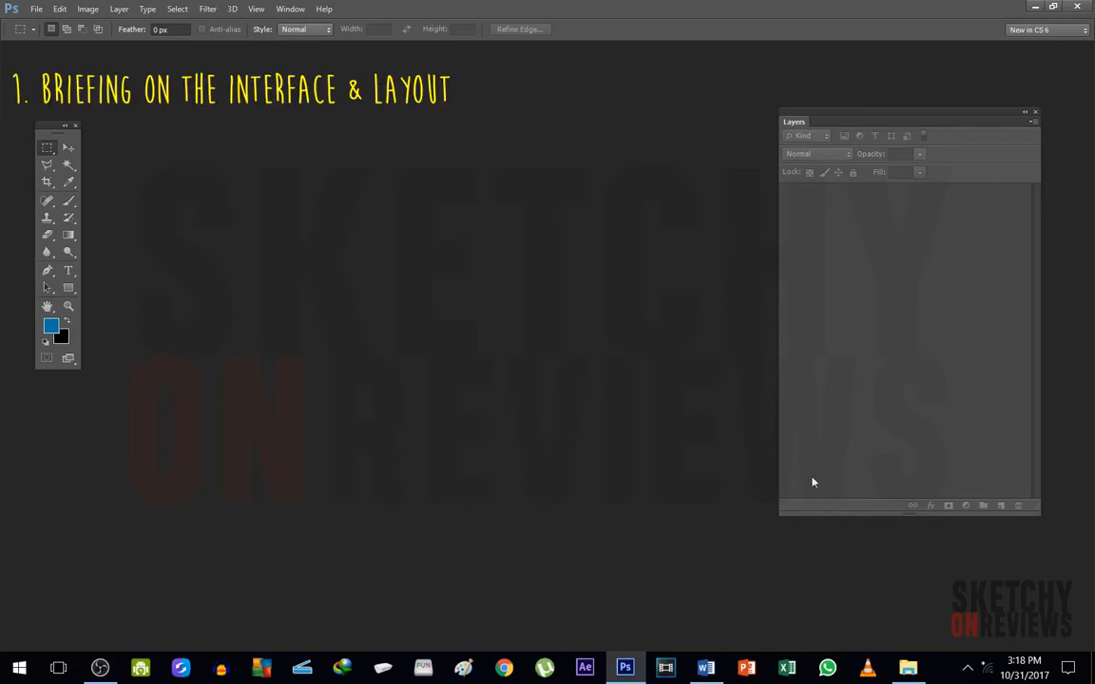
drag(860, 114, 870, 163)
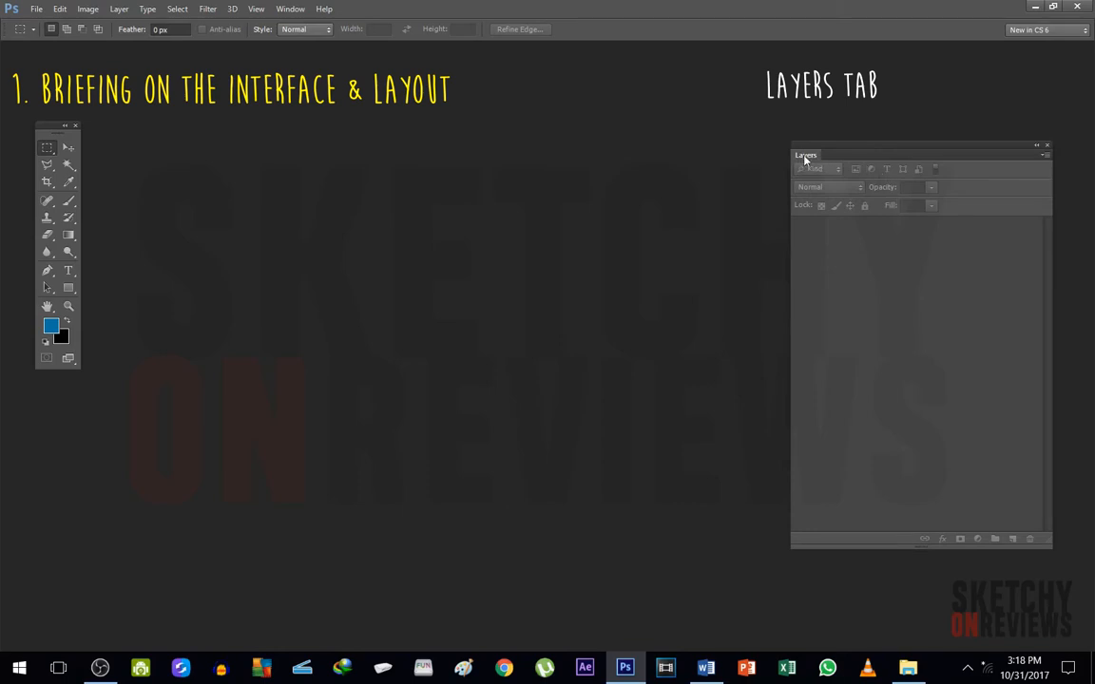
double_click(804, 156)
double_click(804, 156)
drag(850, 150, 832, 132)
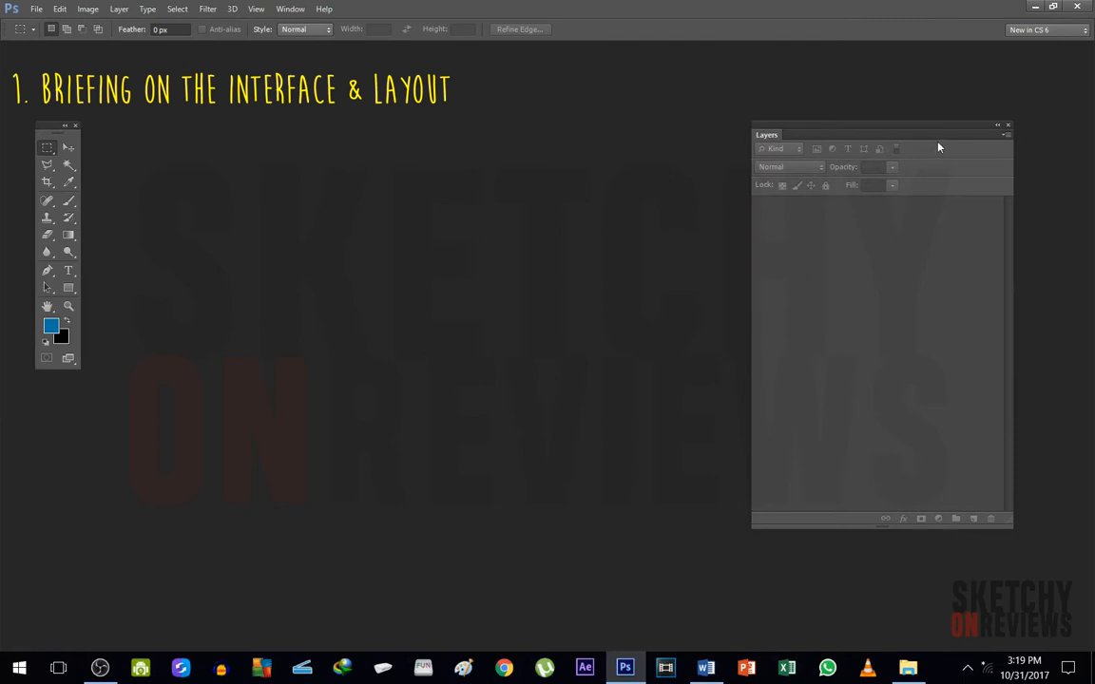
- Close the Layers panel, bring it back, and reposition it in the workspace
click(1008, 126)
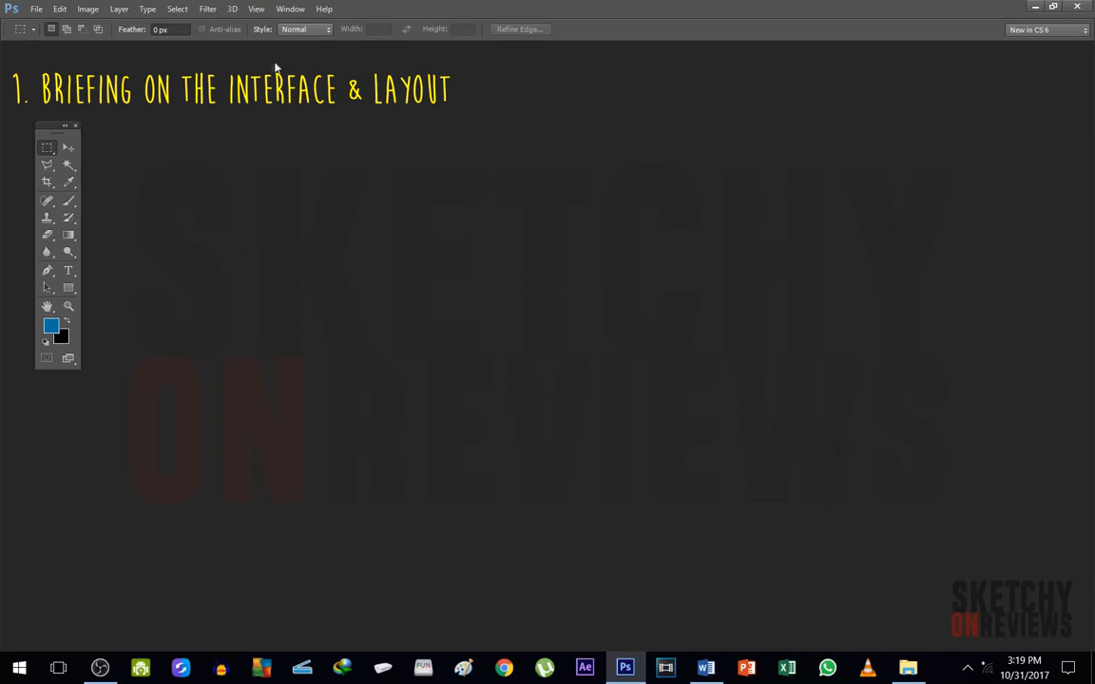
click(290, 9)
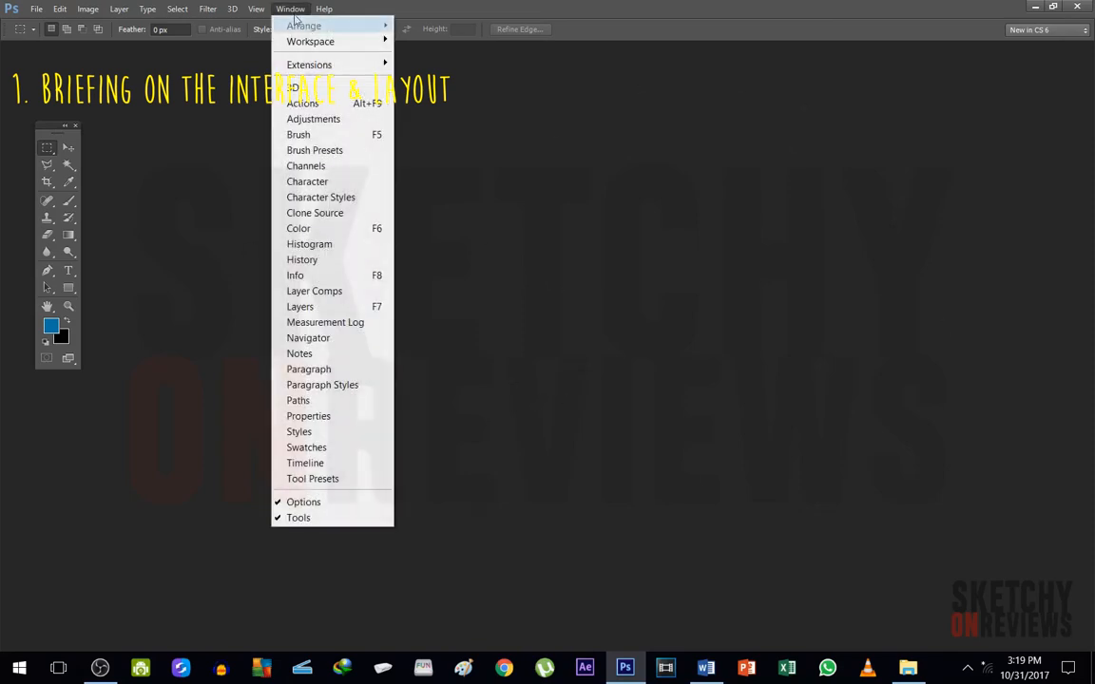
click(290, 307)
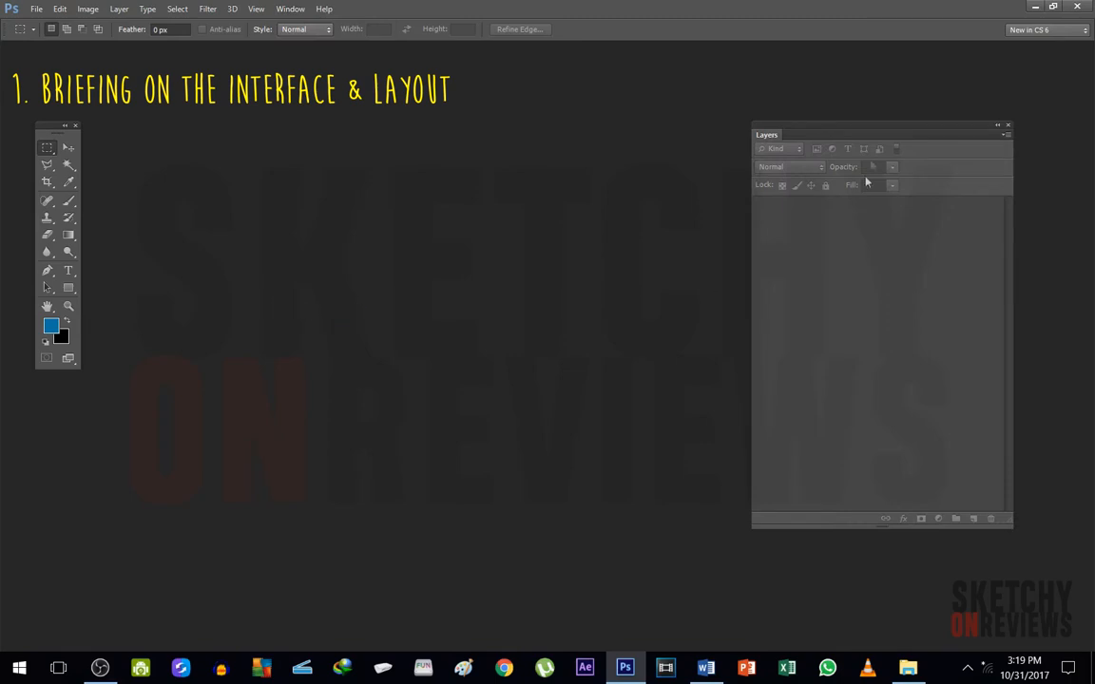
drag(863, 138, 891, 131)
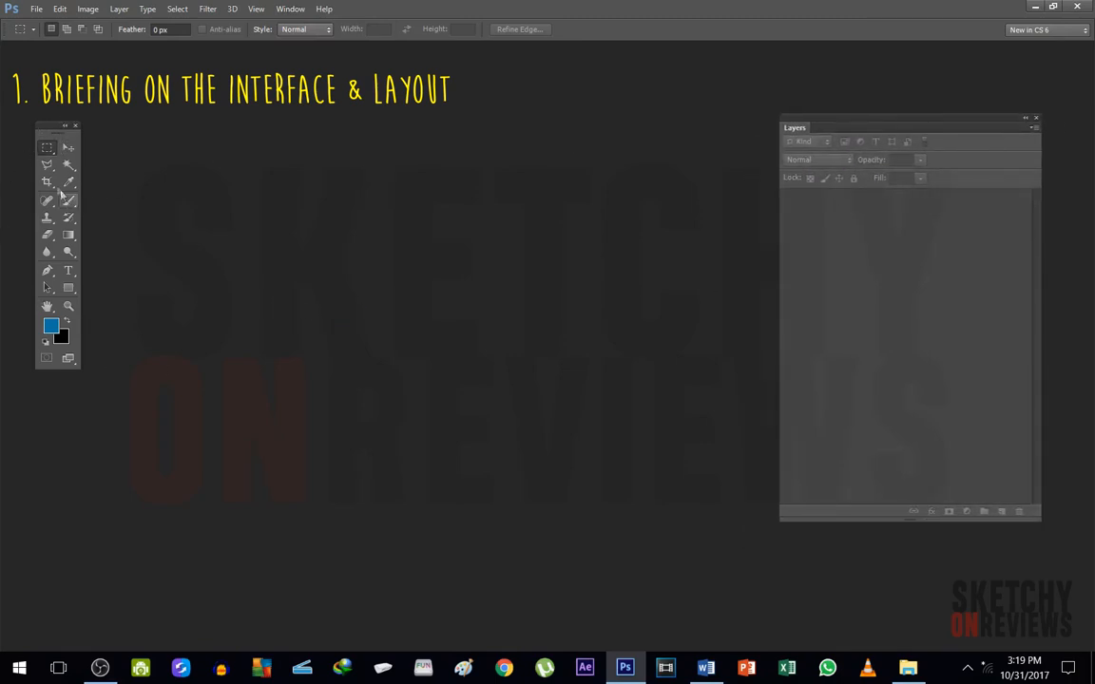
- Make the Move tool active and dock the Tools panel at the workspace edge before floating it again
drag(52, 124, 67, 155)
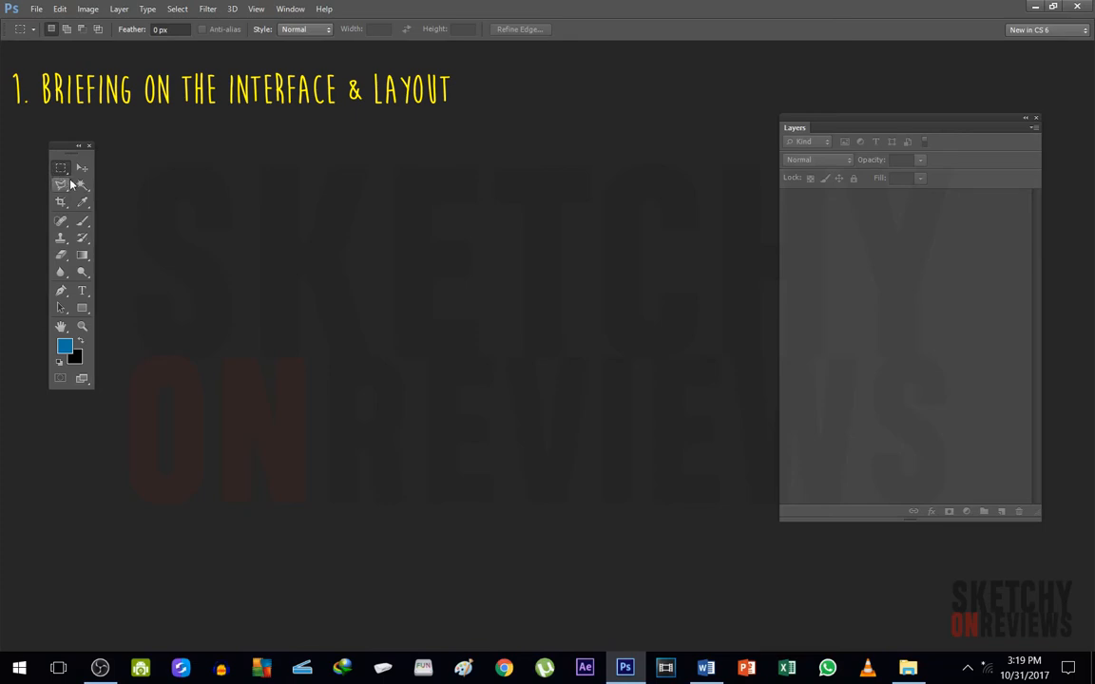
drag(51, 148, 231, 208)
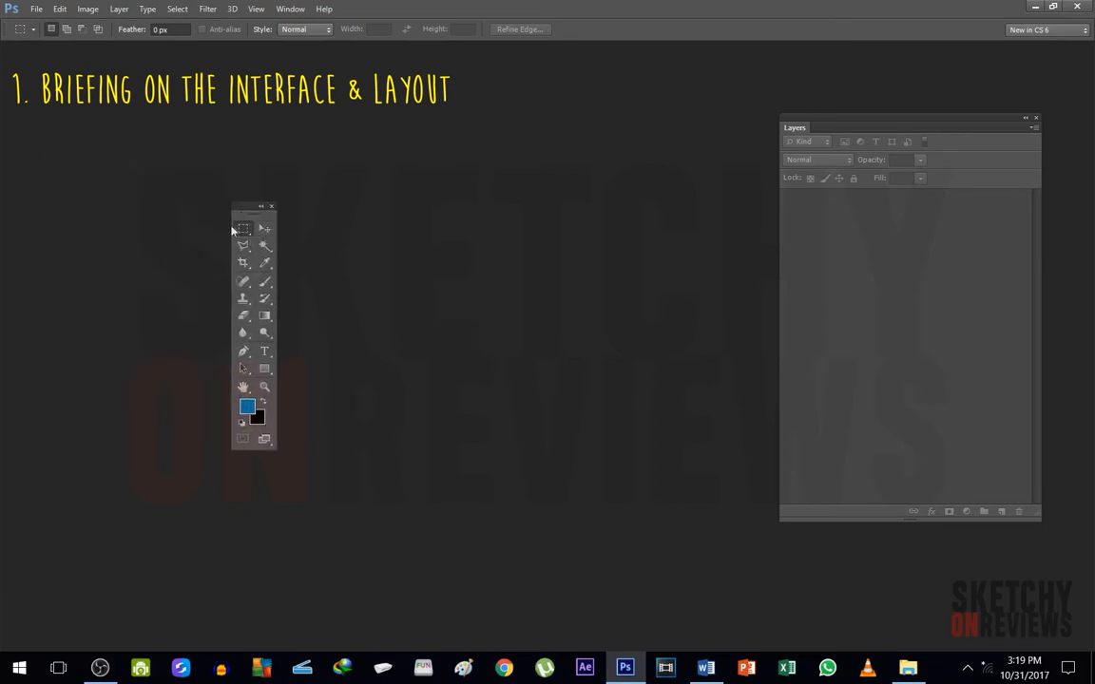
click(265, 229)
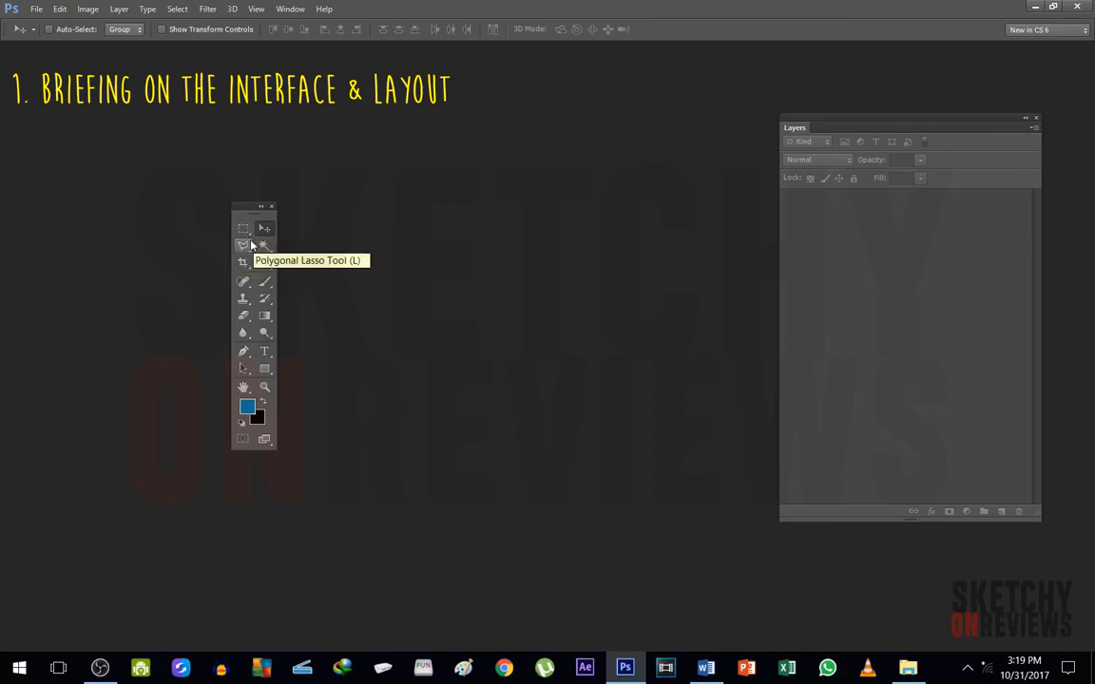
drag(240, 207, 7, 123)
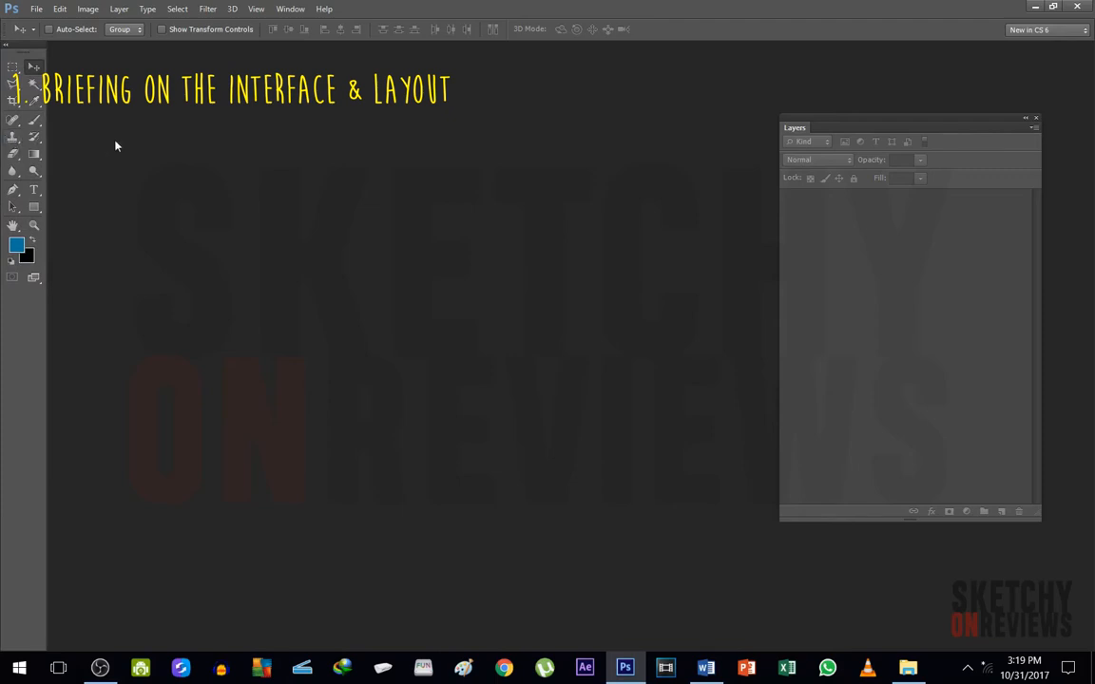
drag(21, 43, 83, 148)
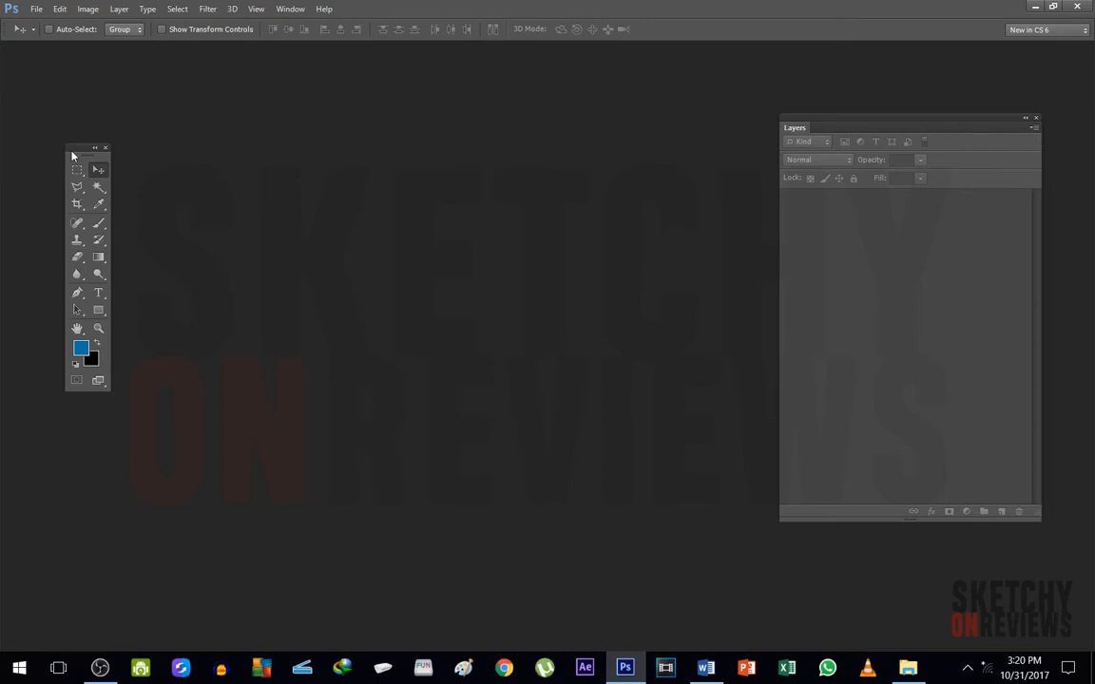
drag(77, 156, 60, 163)
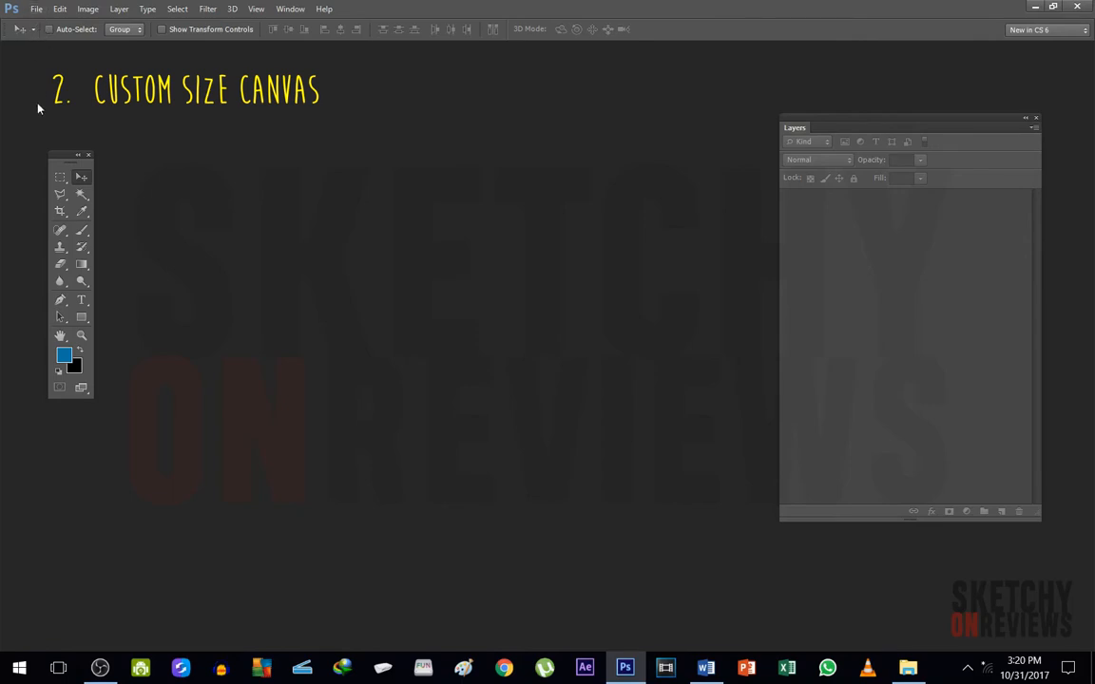
- Open the settings for a new document with the Custom preset
click(35, 8)
click(43, 22)
mouse_move(466, 181)
mouse_down()
mouse_move(466, 208)
mouse_move(459, 202)
mouse_up()
click(395, 247)
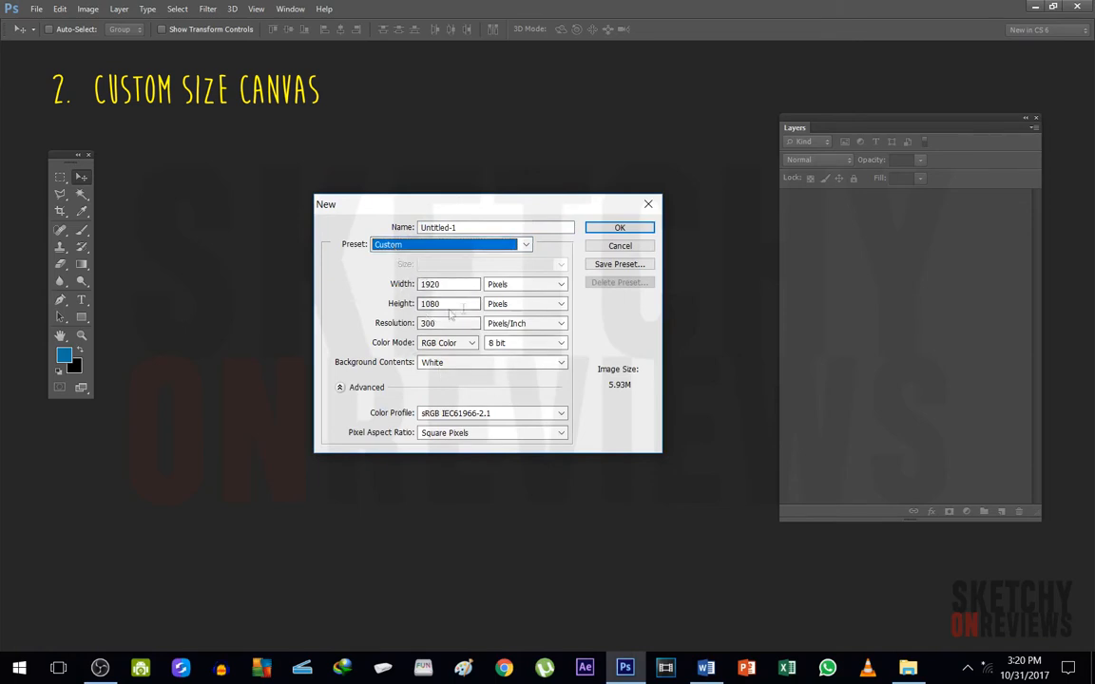
click(395, 296)
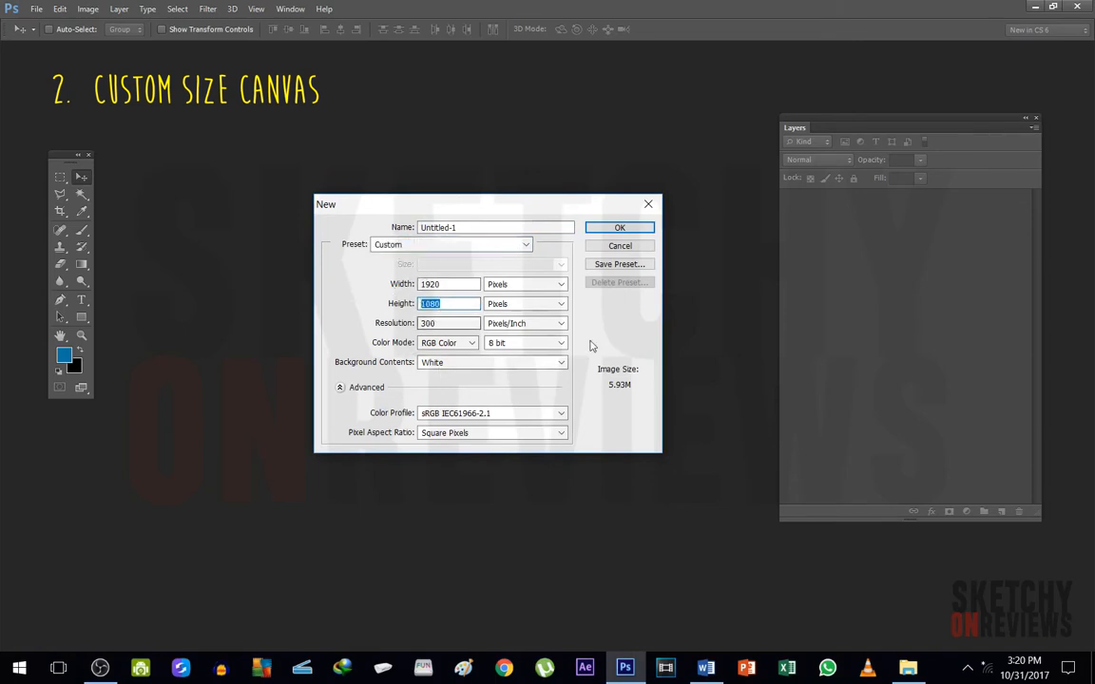
- Try the Default Photoshop Size preset and the International Paper preset at A4 size for the new document
click(463, 245)
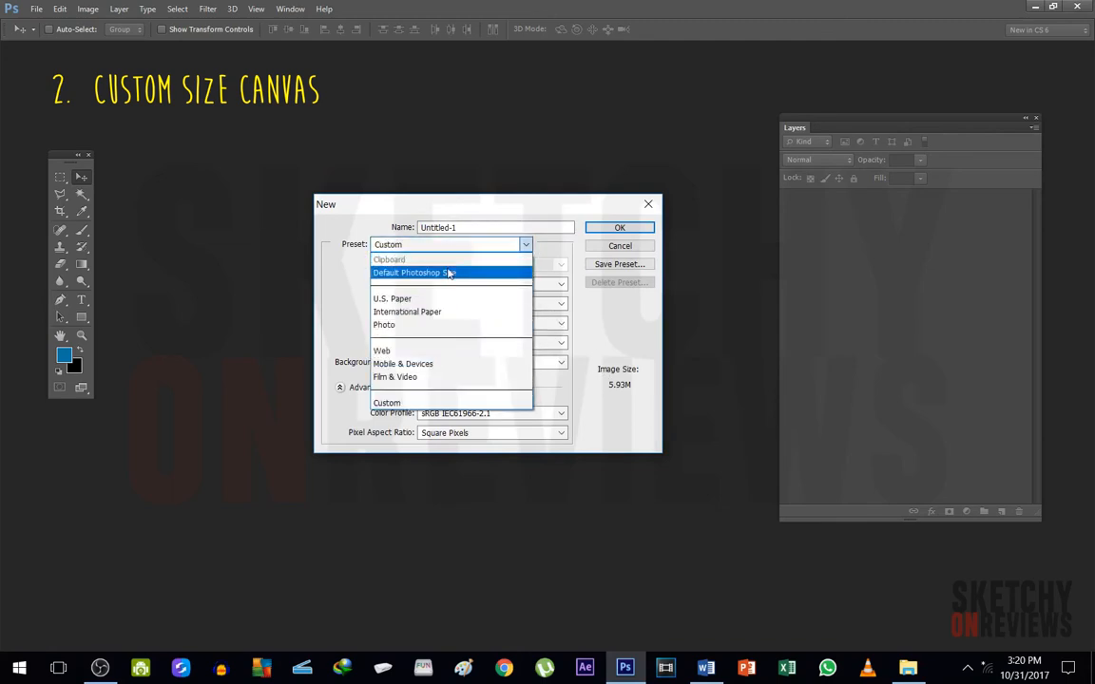
click(456, 273)
click(455, 250)
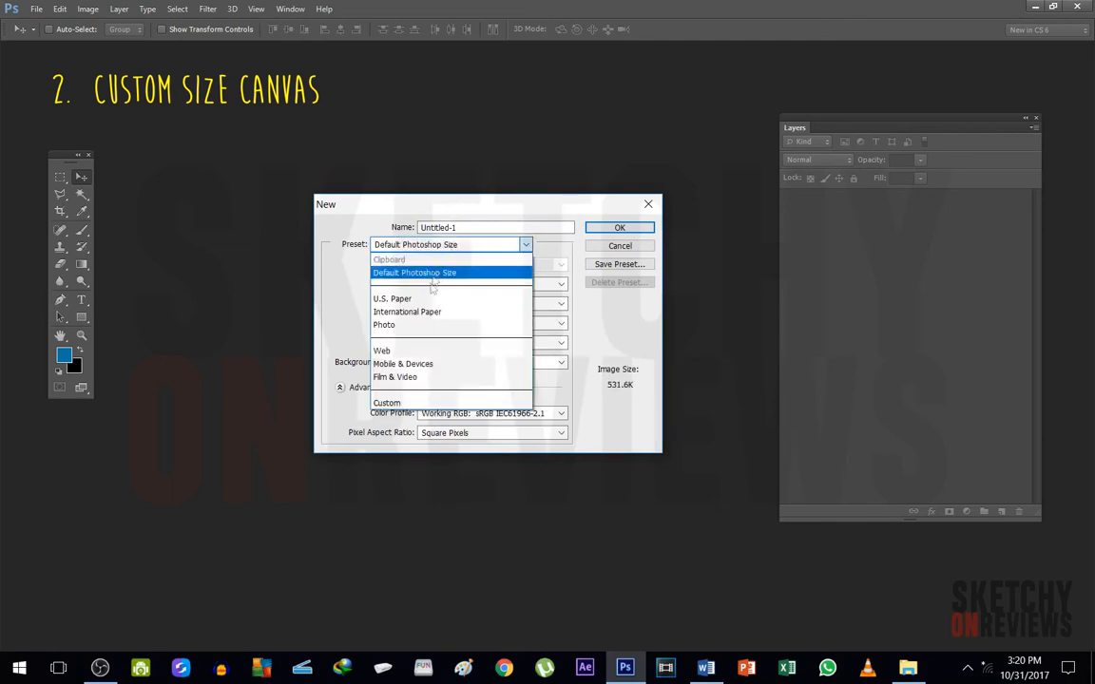
click(420, 318)
click(466, 264)
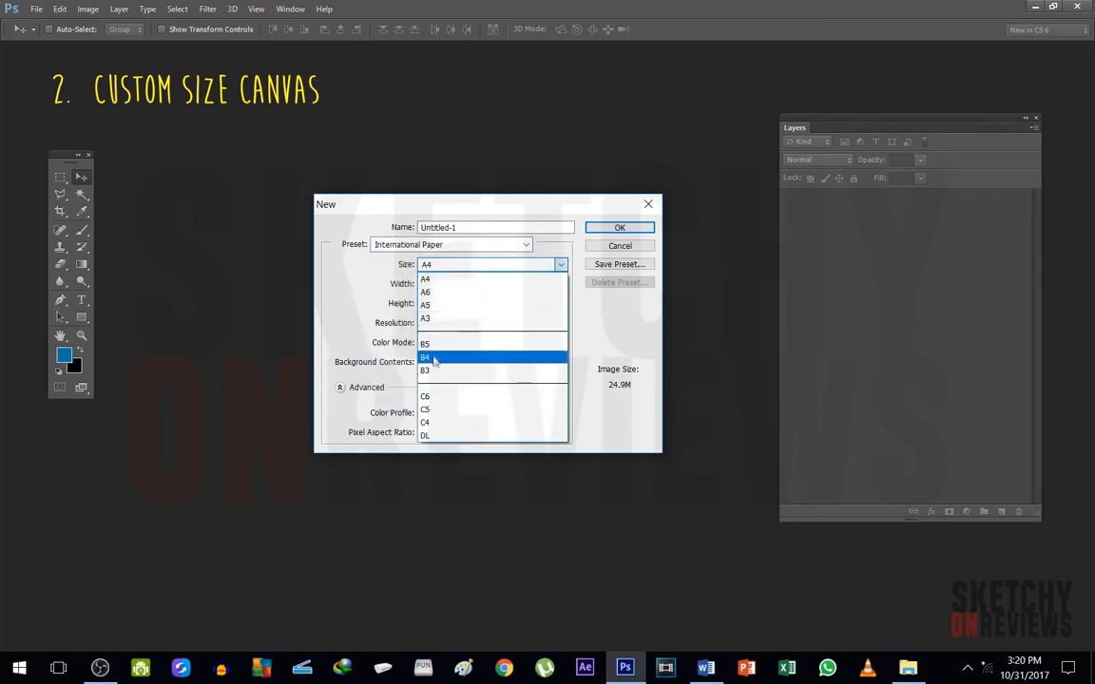
click(469, 279)
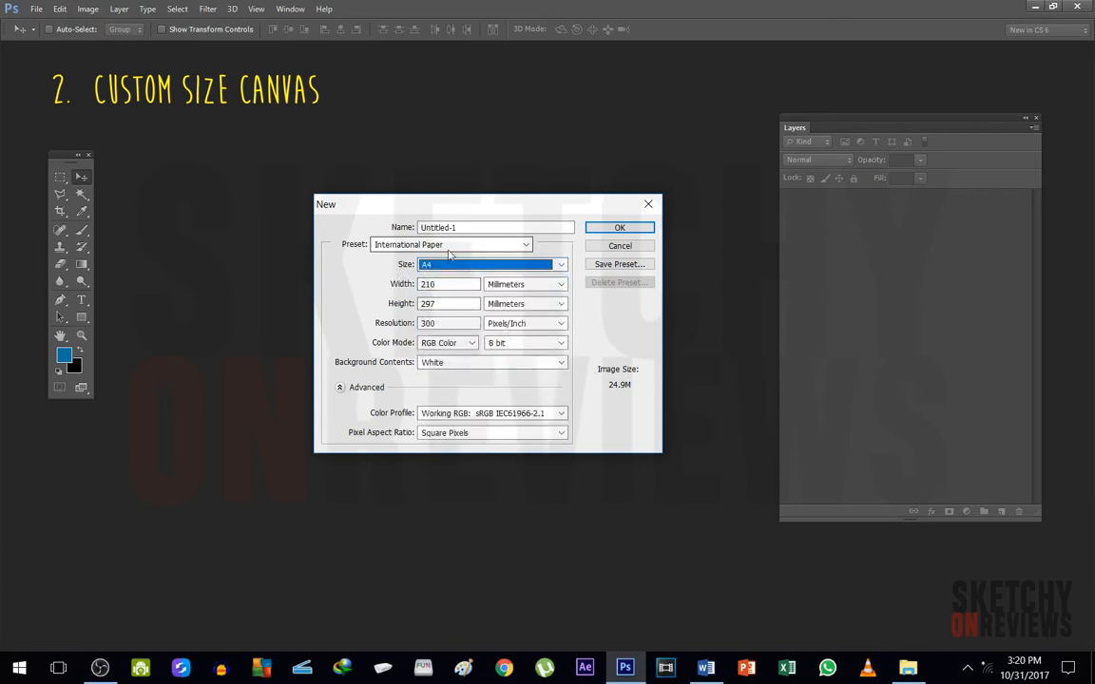
- Switch the new document's units to pixels and set its width to 1920 and height to 1080
click(511, 285)
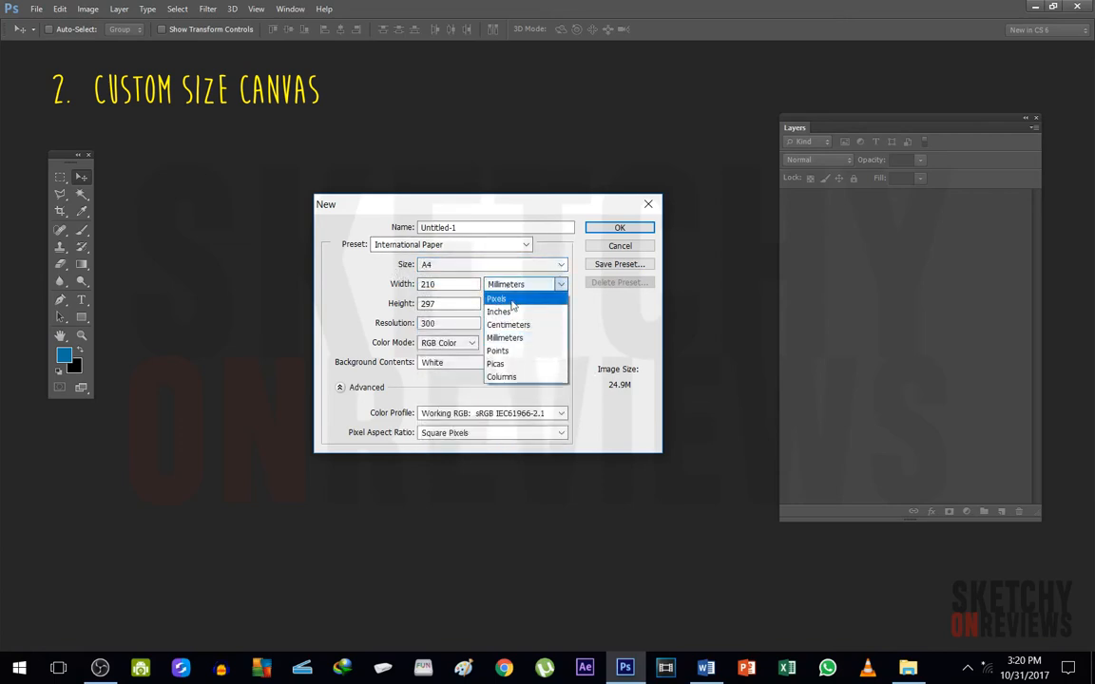
click(522, 298)
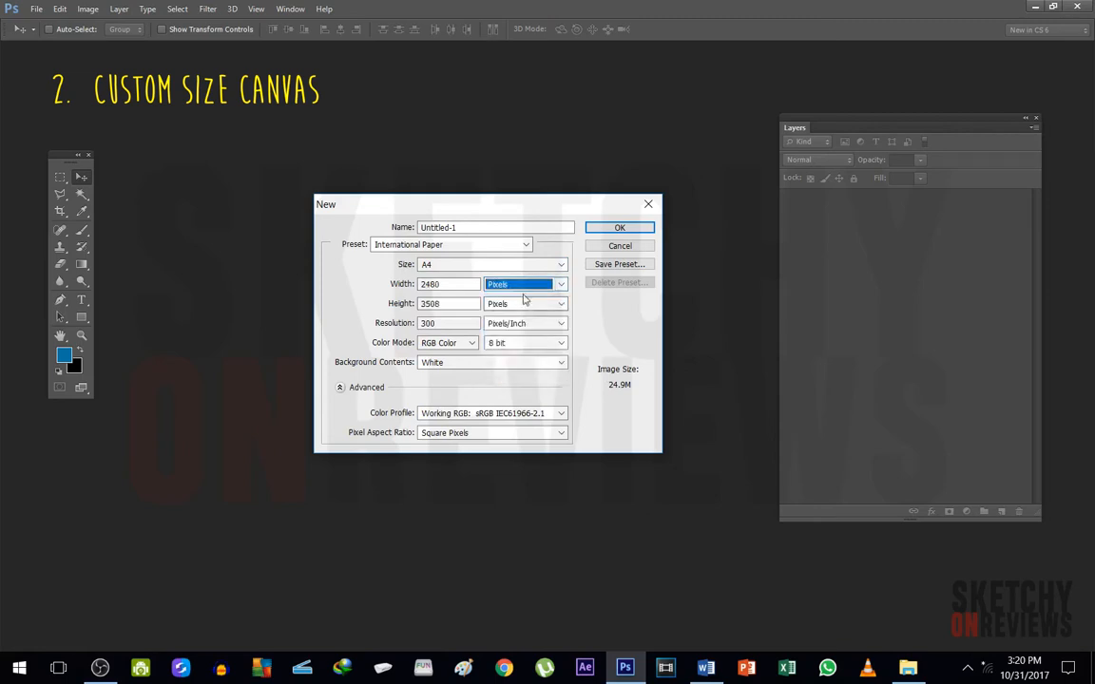
double_click(454, 283)
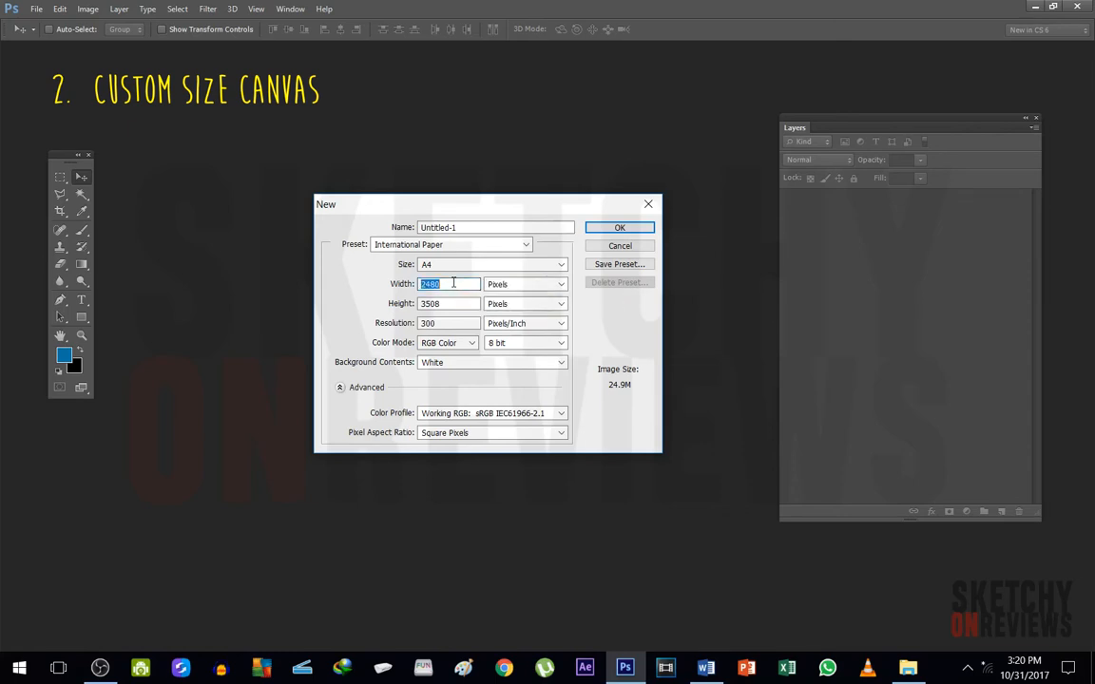
text(192)
key(Tab)
text(0)
text(1080)
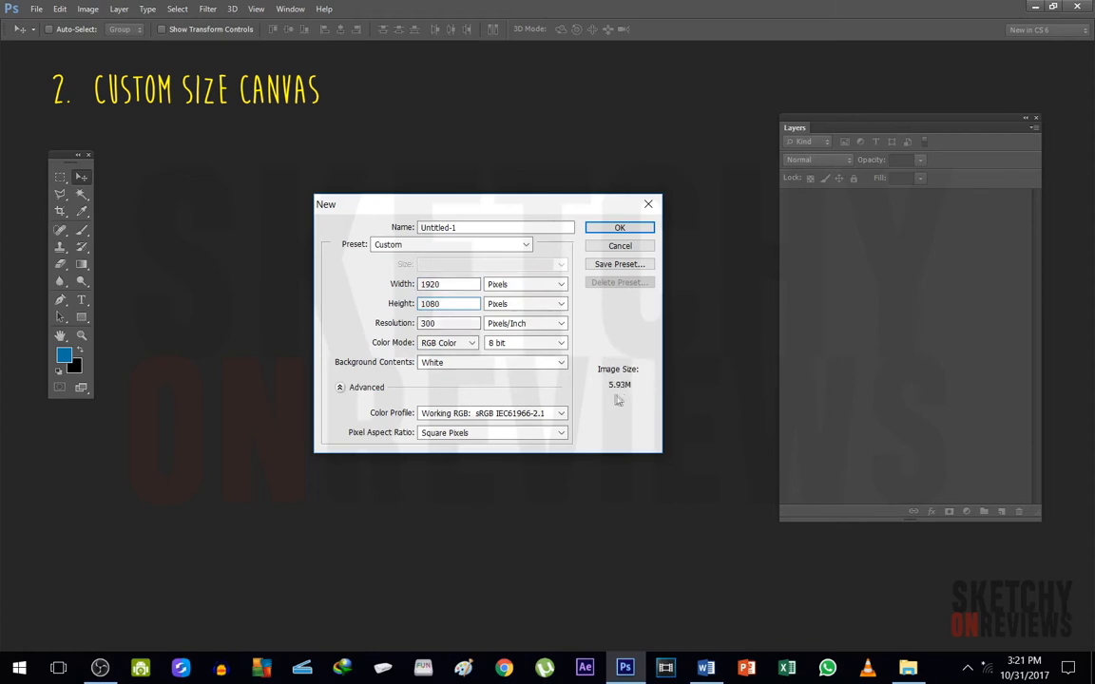
drag(442, 304, 354, 305)
key(Right)
key(BackSpace)
text(0)
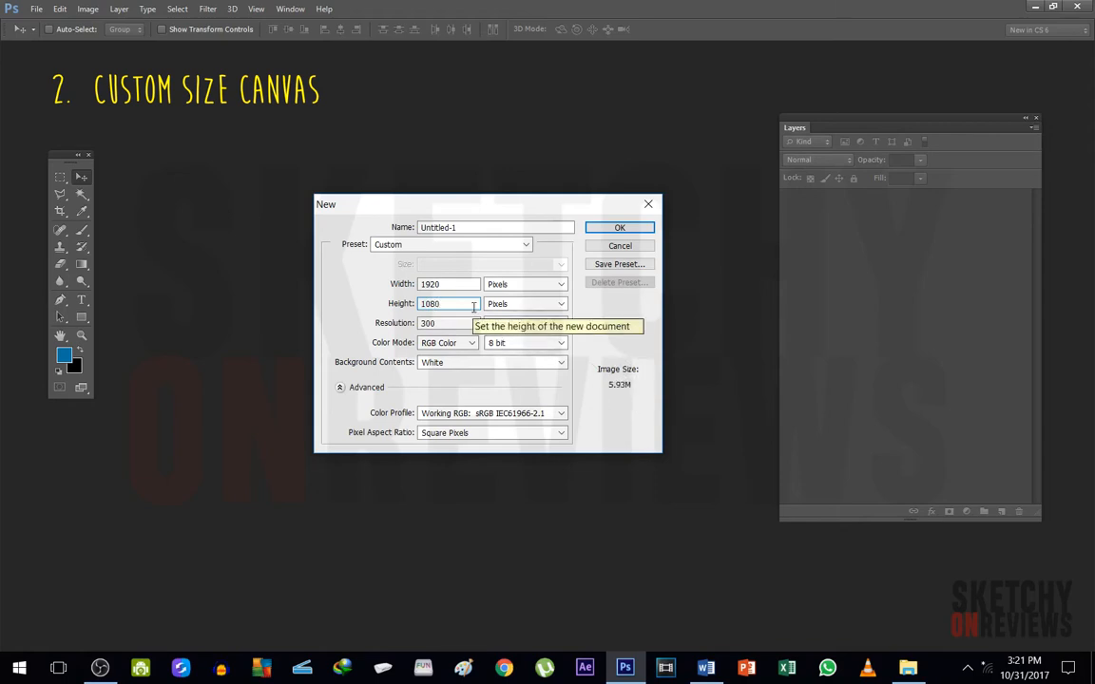
drag(453, 304, 366, 294)
drag(452, 283, 359, 279)
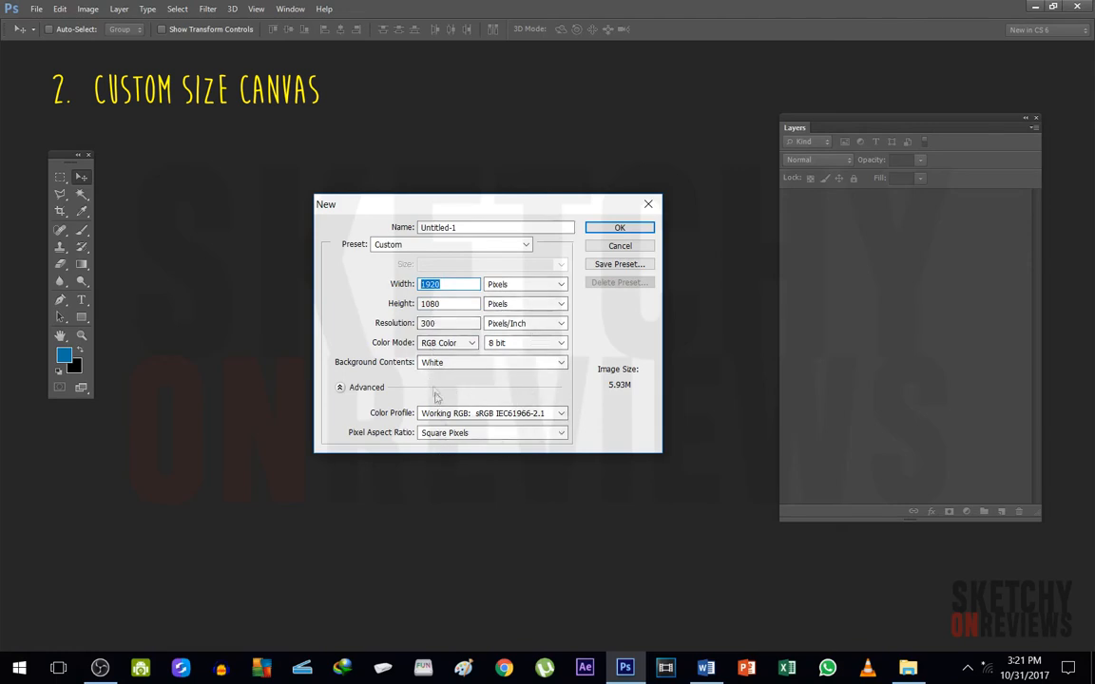
- Try Grayscale as the new document's color mode and reposition the settings dialog
click(443, 344)
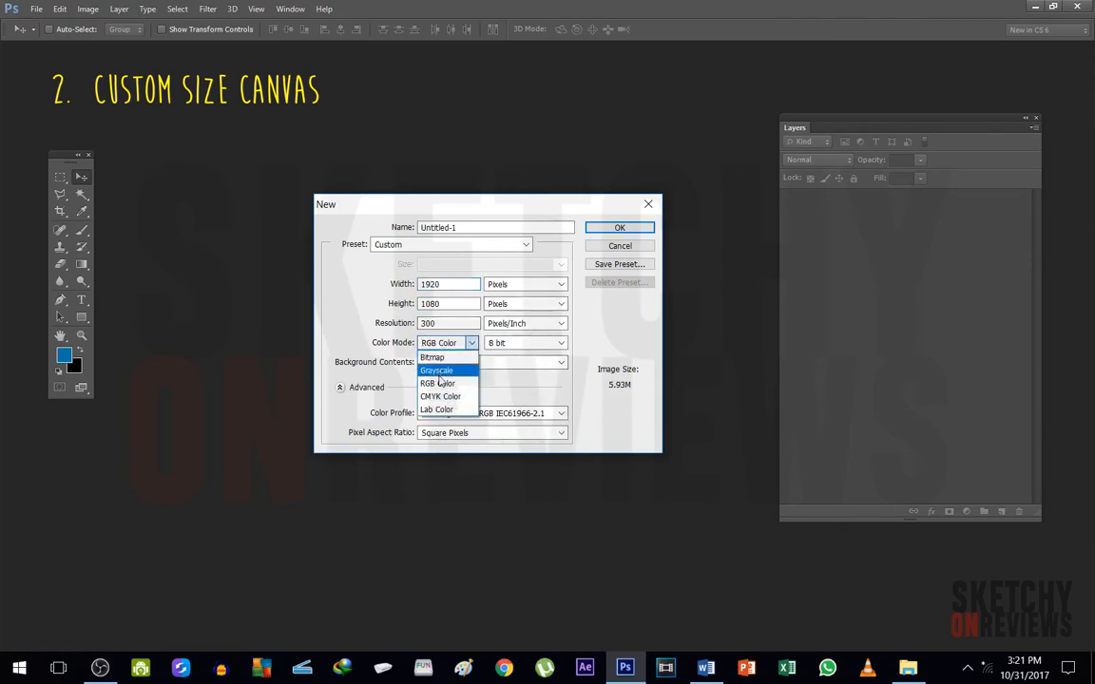
click(438, 371)
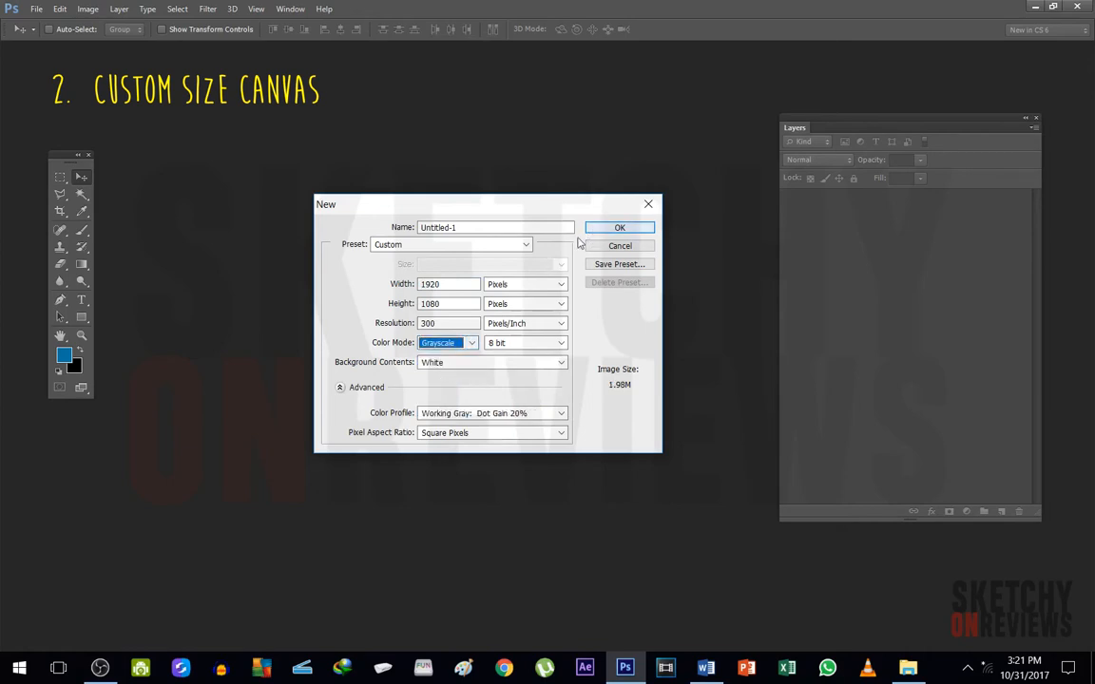
drag(549, 211, 309, 230)
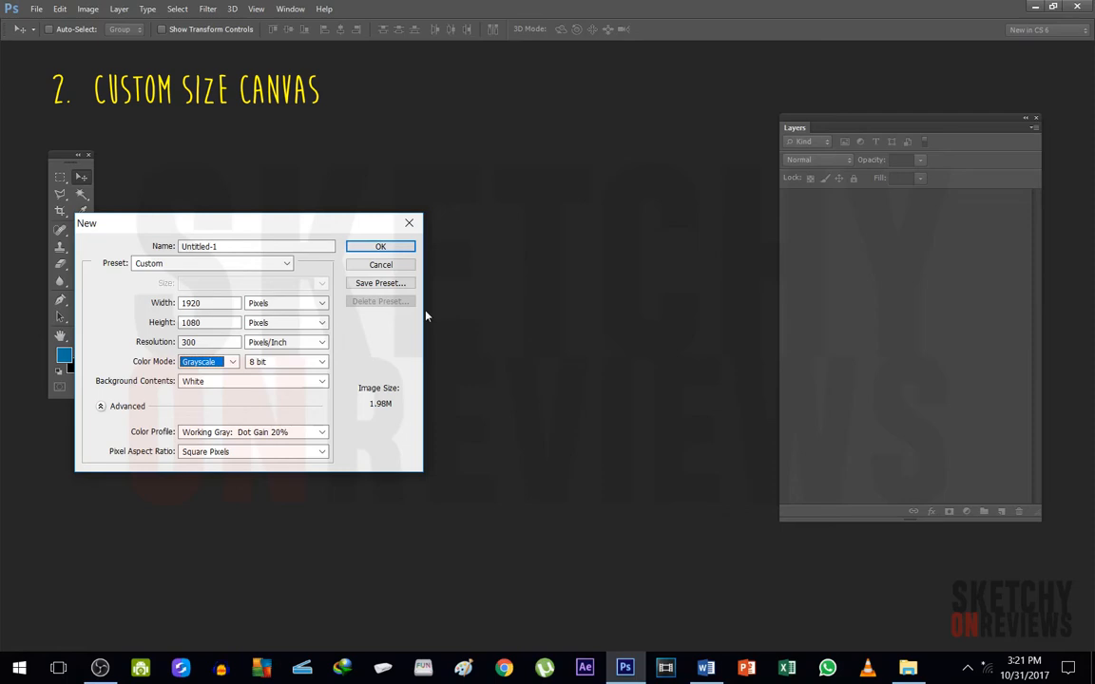
drag(233, 226, 452, 188)
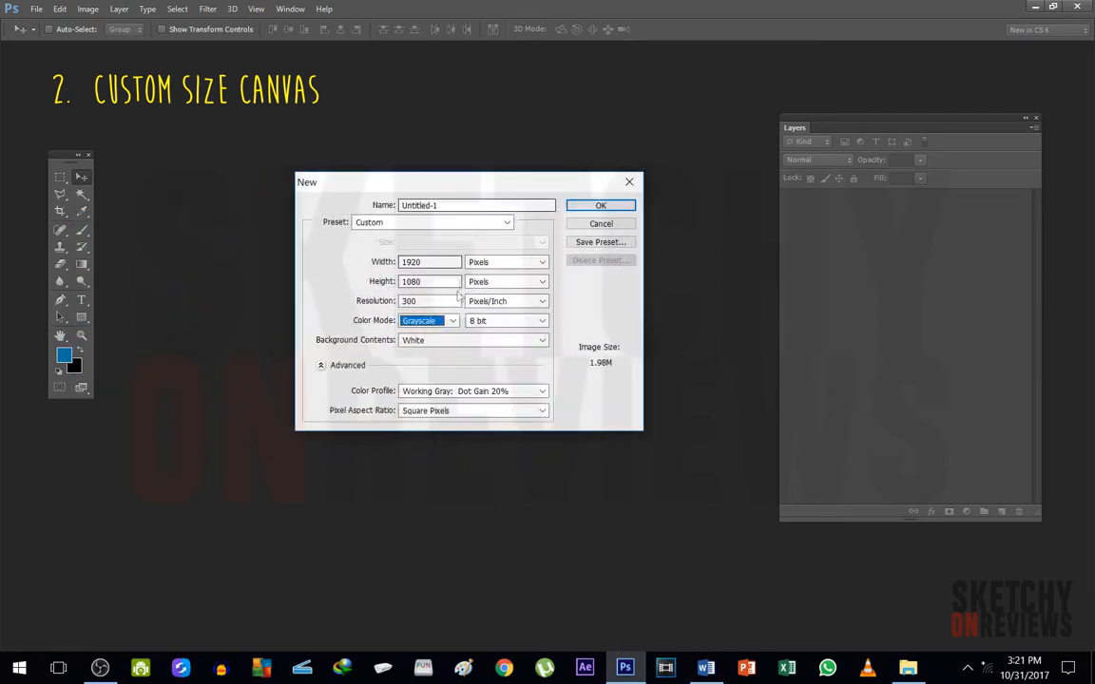
- Set the new document's color mode to RGB Color
click(446, 321)
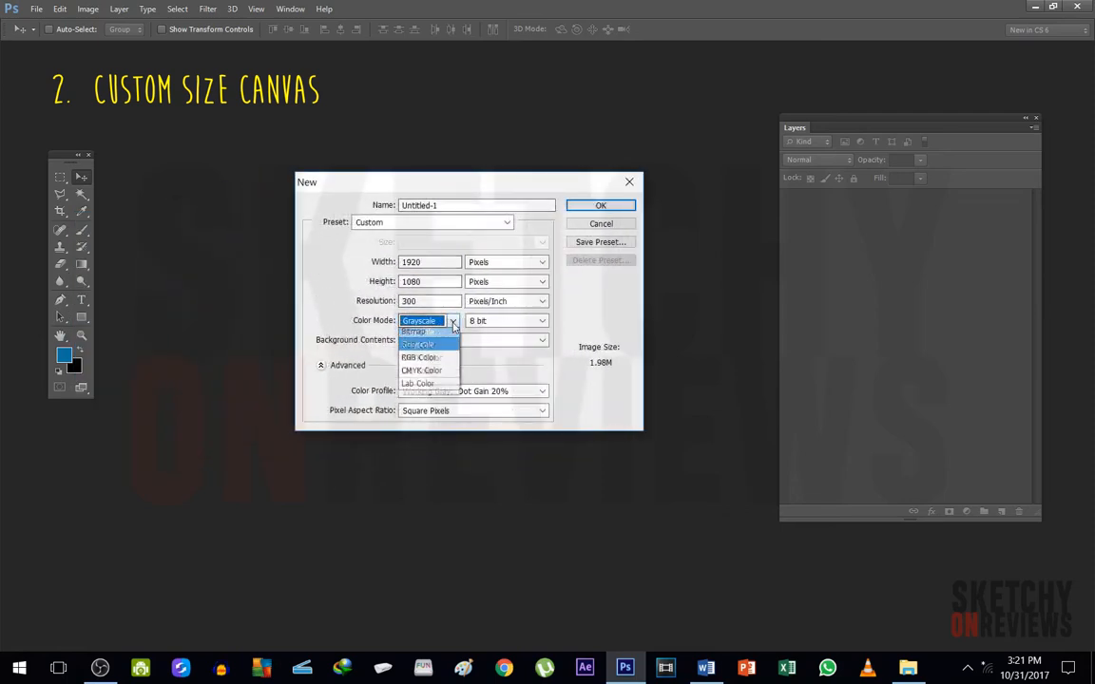
click(438, 349)
click(453, 324)
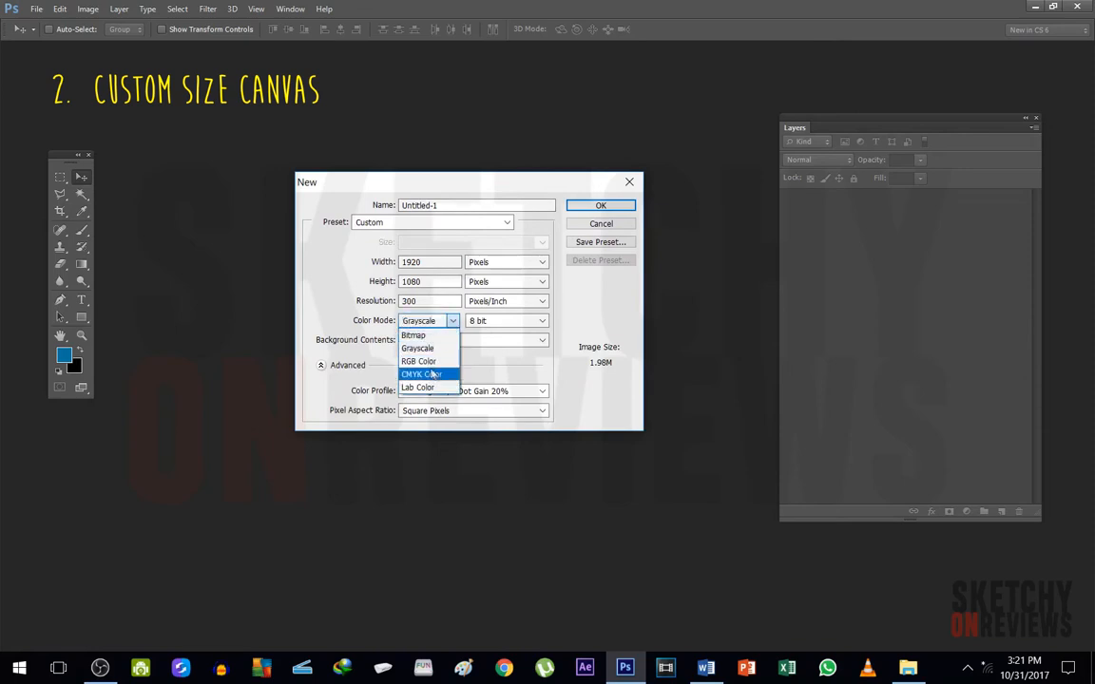
click(427, 362)
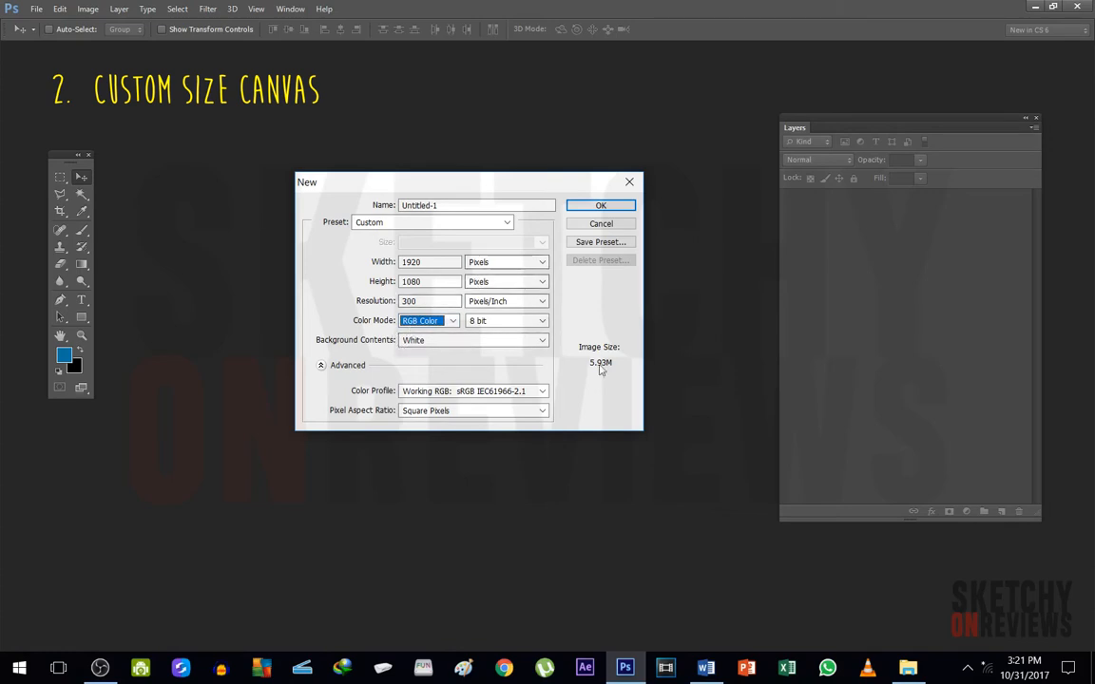
key(Tab)
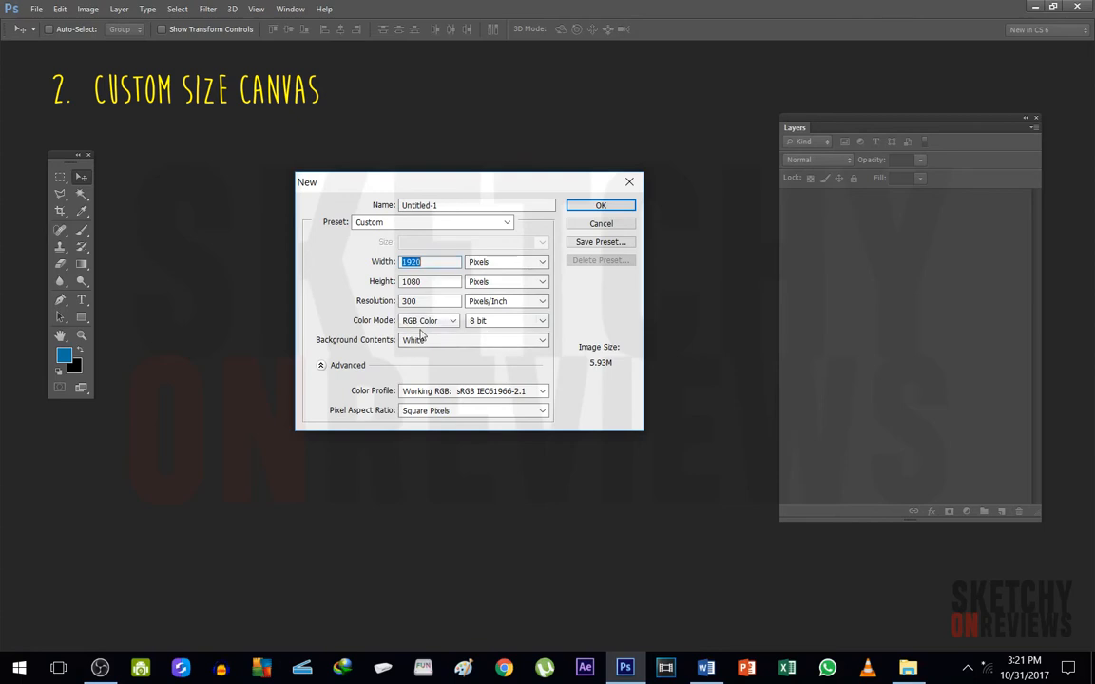
- Create the document with the chosen settings and move the floating Layers panel into the workspace's upper-right corner
click(579, 208)
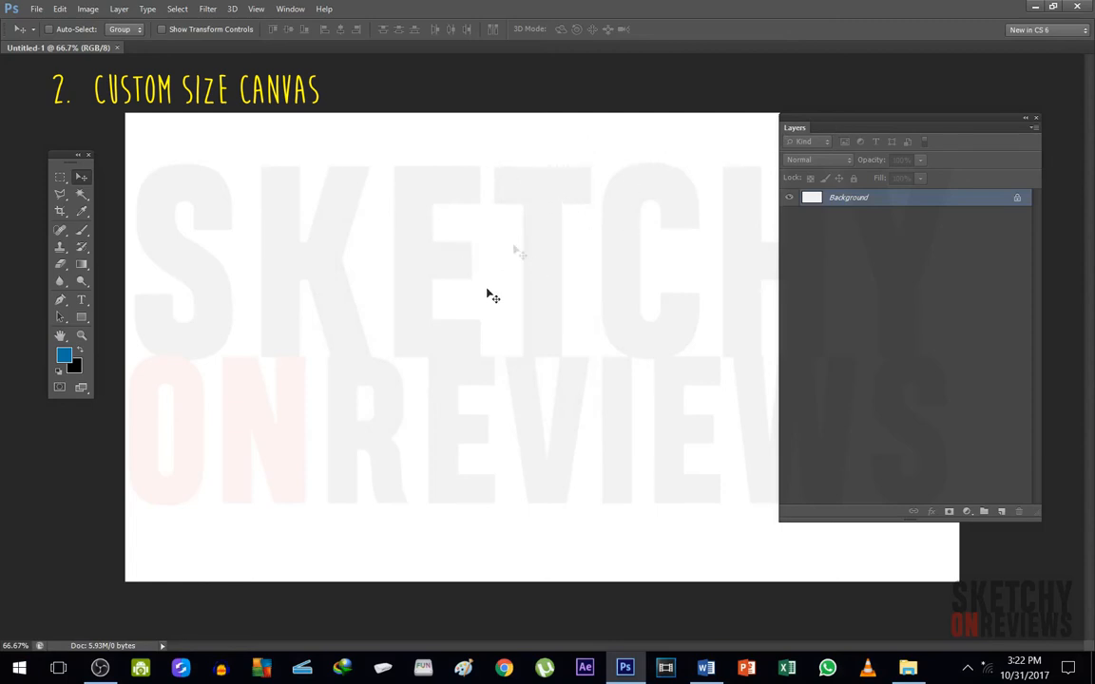
drag(910, 108, 959, 49)
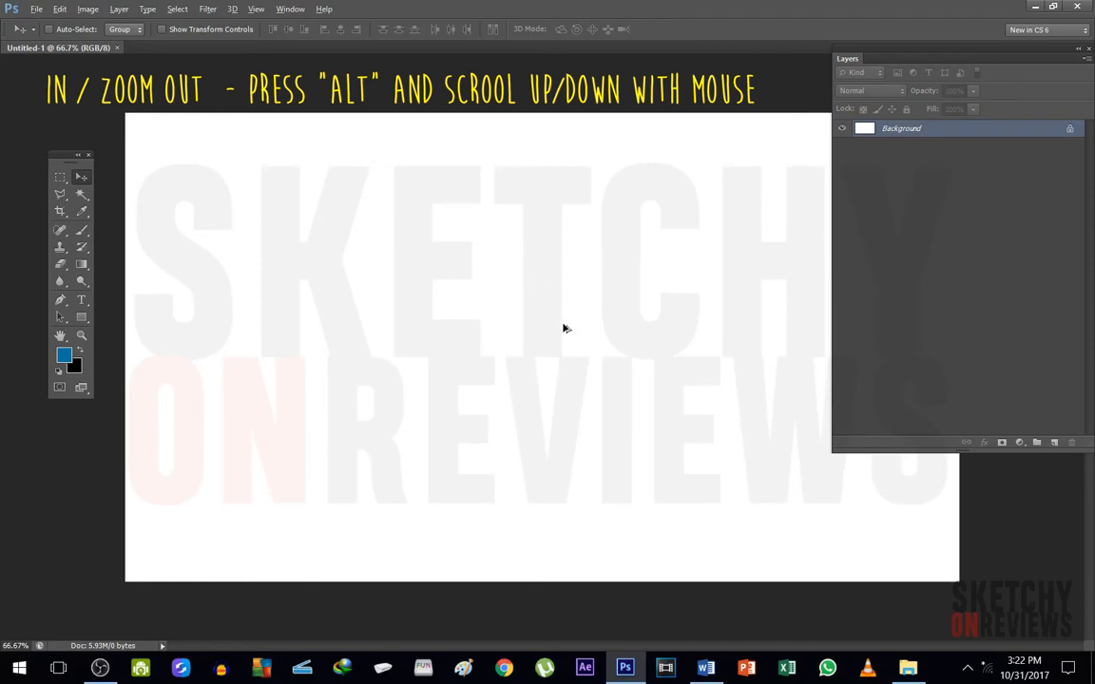
- Practise zooming the blank canvas out and in repeatedly to view it at different magnifications
scroll(564, 328, down, 5)
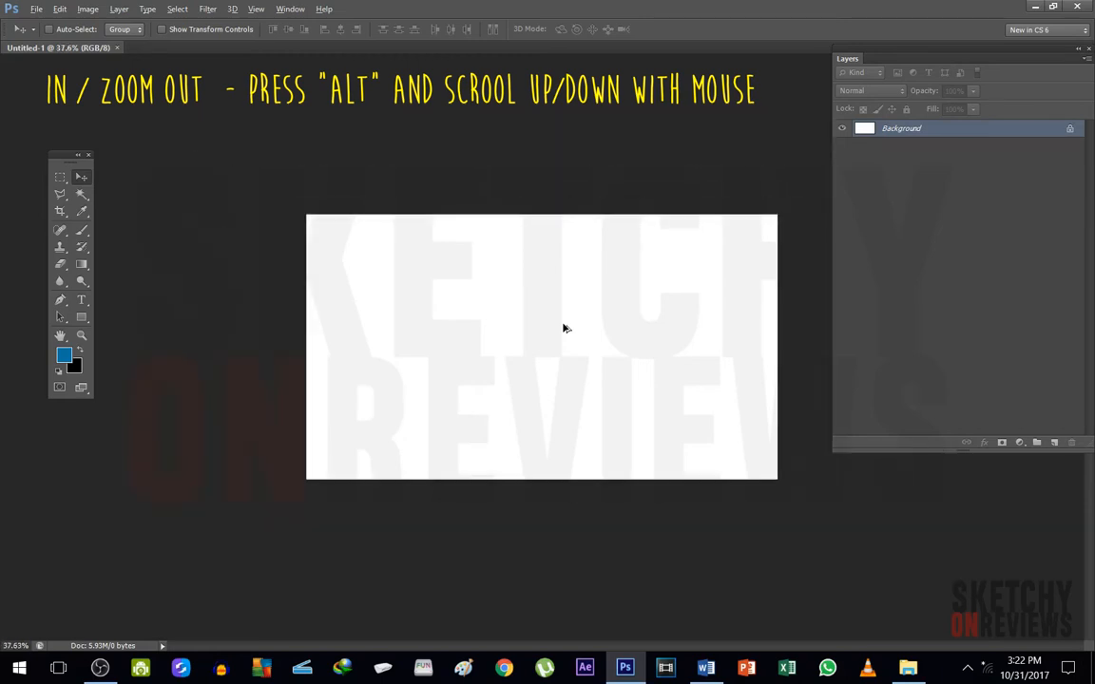
key(alt)
key(alt)
alt+scroll(563, 328, up, 4)
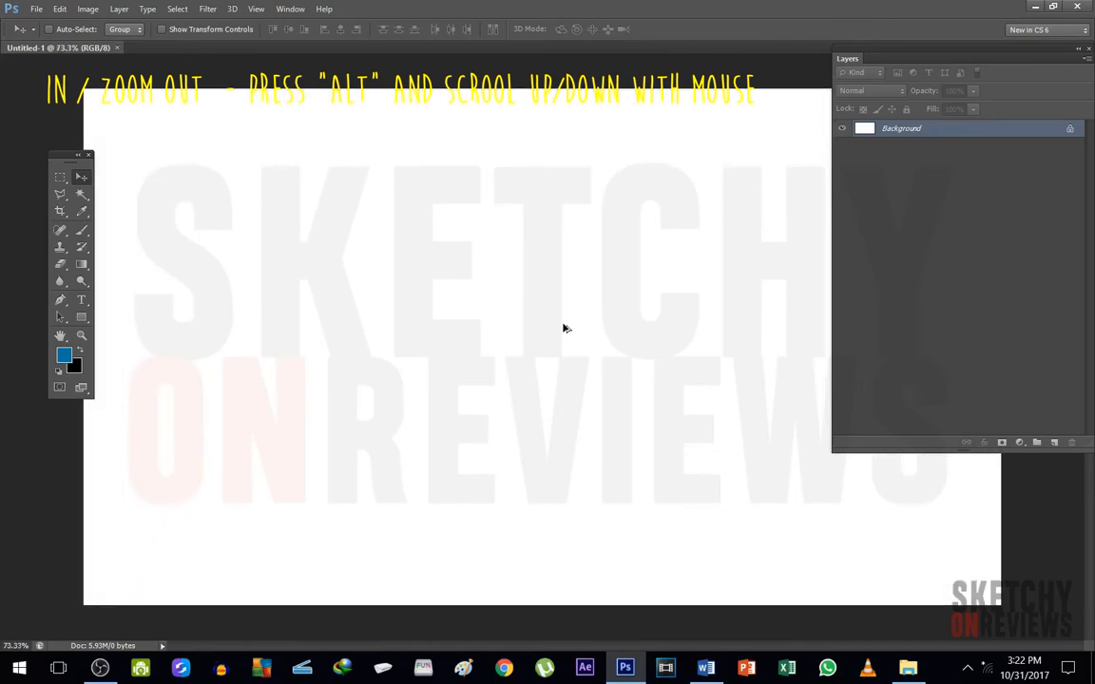
alt+scroll(562, 328, down, 3)
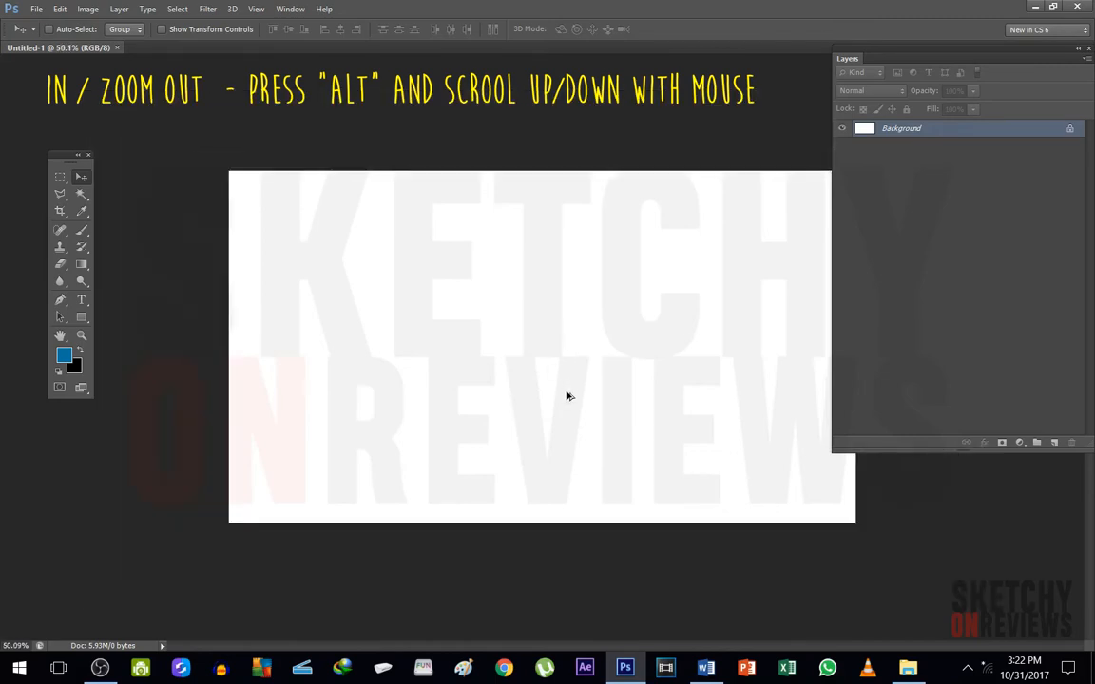
scroll(560, 471, down, 1)
scroll(560, 473, up, 1)
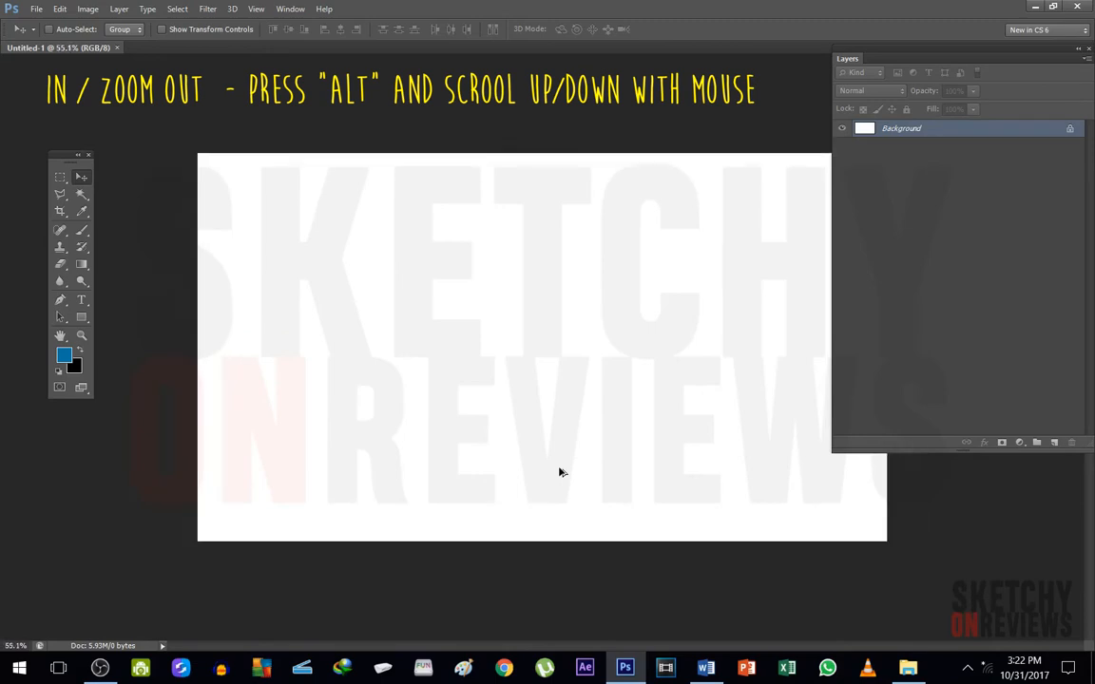
scroll(560, 473, down, 1)
scroll(560, 472, down, 1)
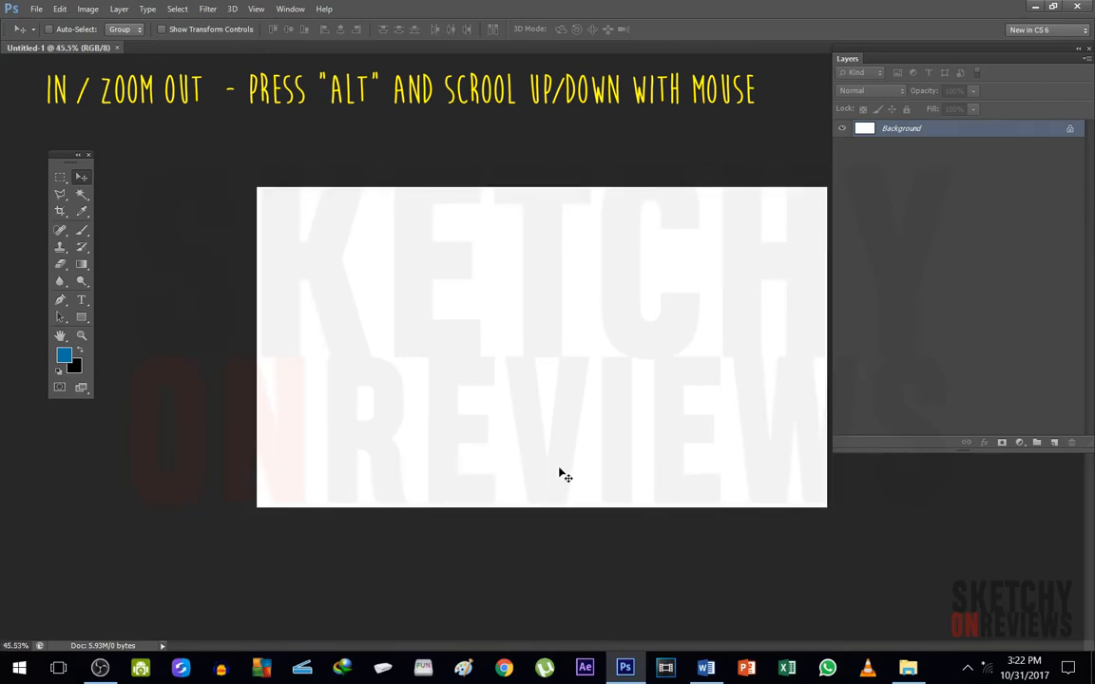
scroll(560, 471, down, 3)
scroll(559, 472, up, 5)
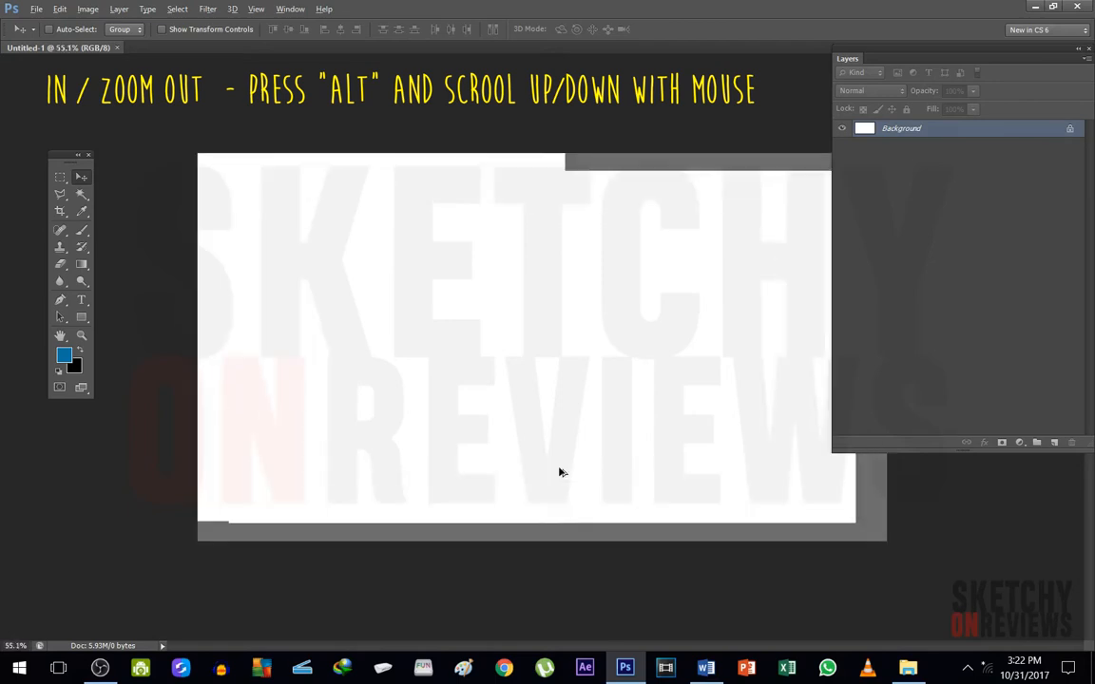
scroll(560, 472, down, 1)
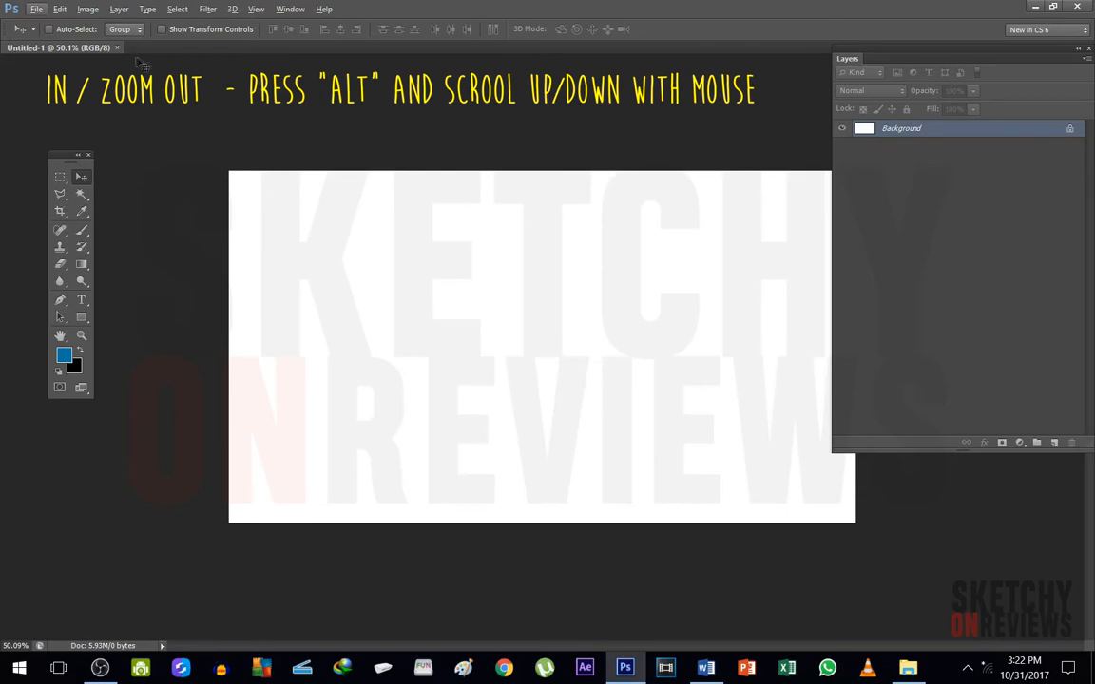
- Create a second RGB document that is 1080 pixels wide and 1080 pixels high
click(35, 10)
click(50, 30)
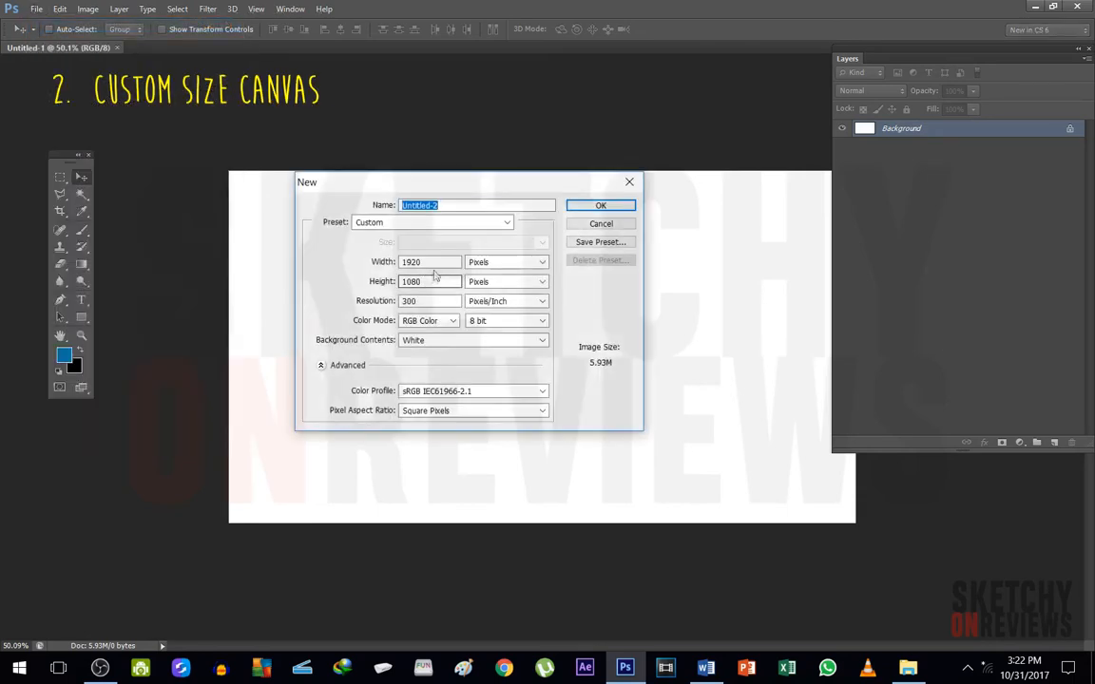
key(Tab)
text(10)
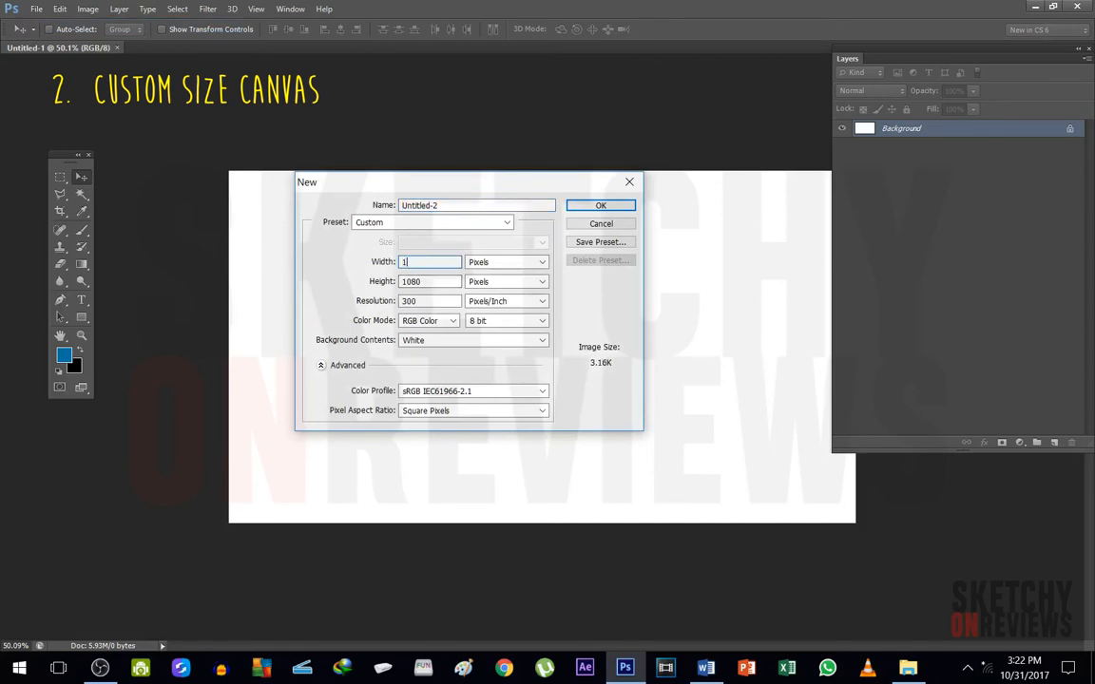
text(80)
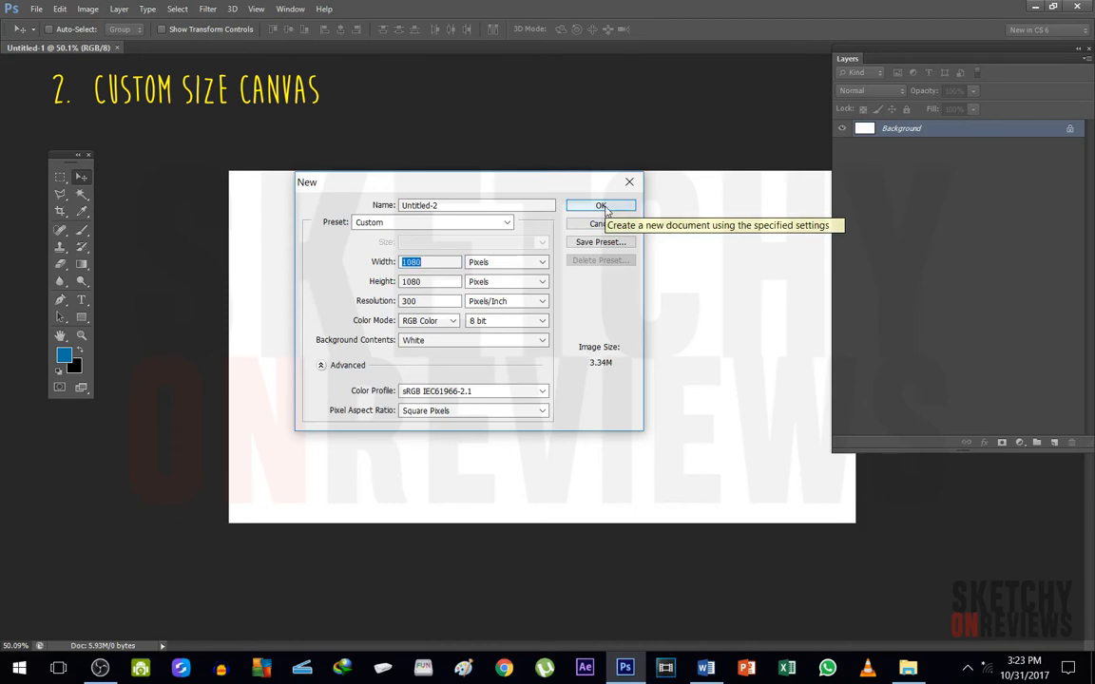
click(602, 206)
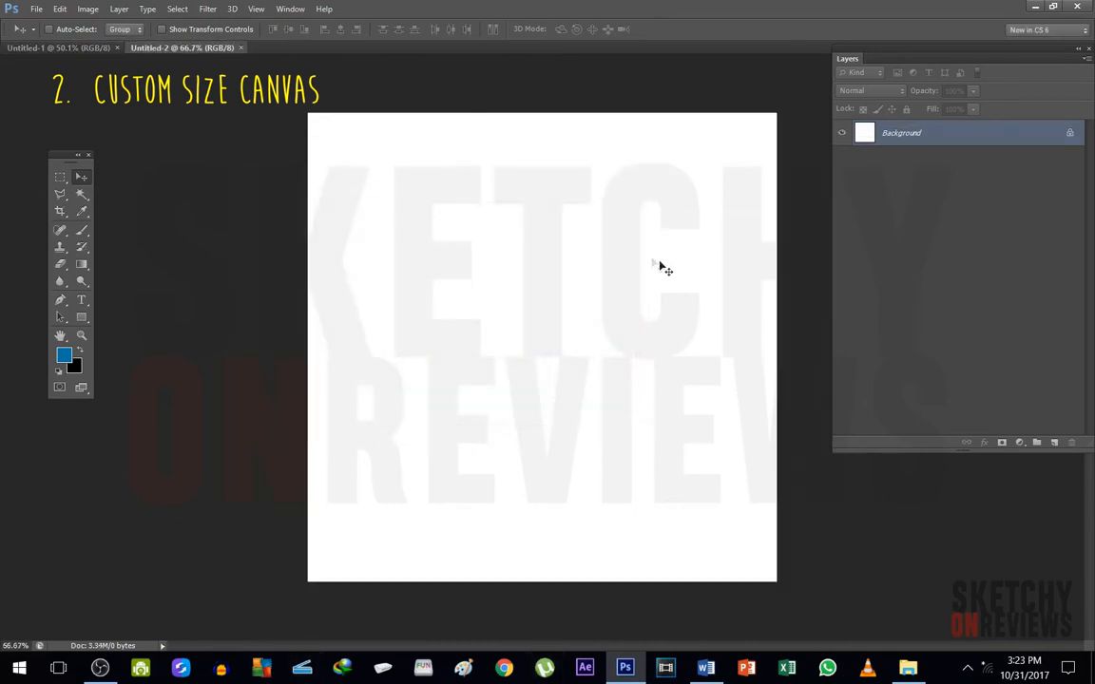
- Compare the two open canvases by switching between them, and close the Untitled-1 document
click(100, 47)
click(152, 47)
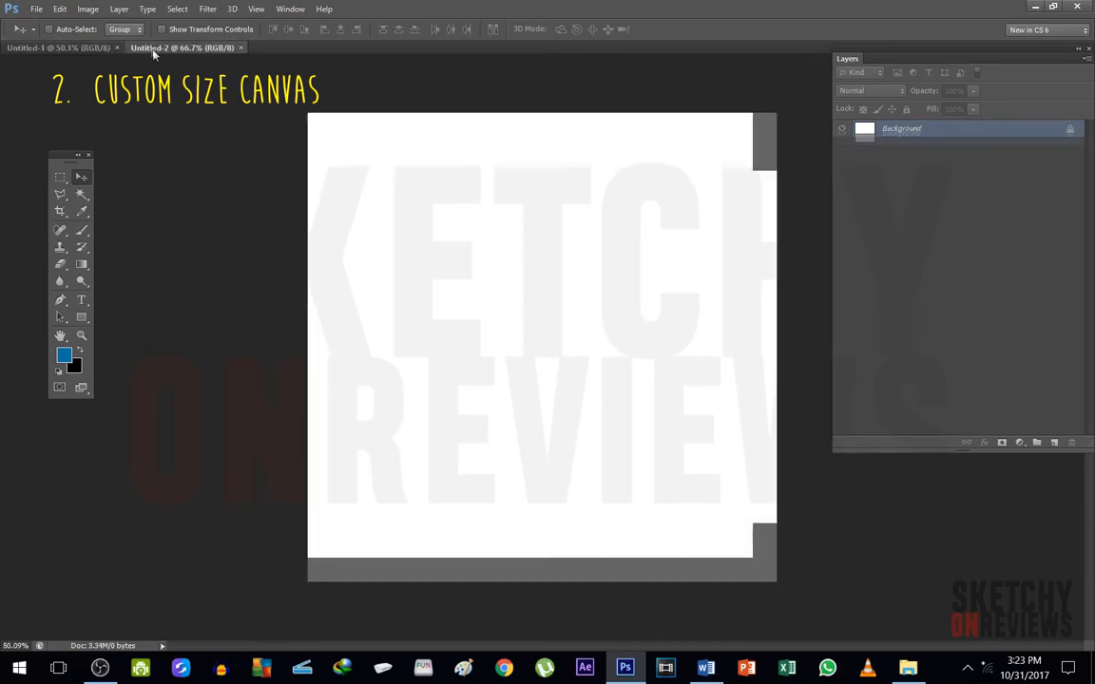
click(95, 48)
click(157, 47)
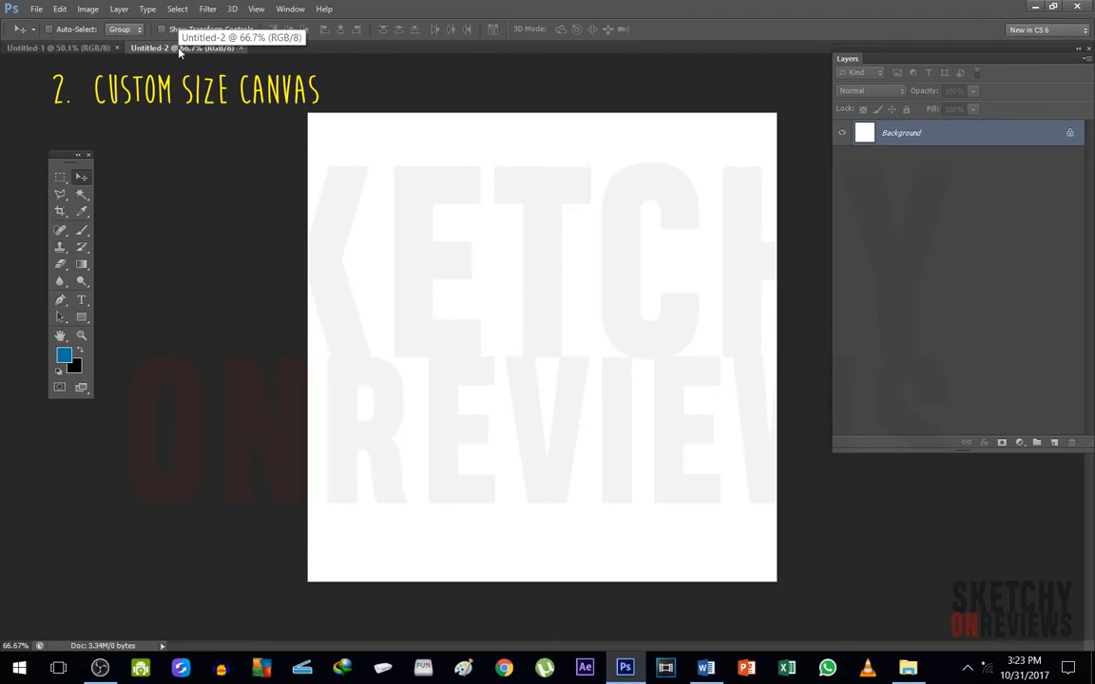
click(86, 49)
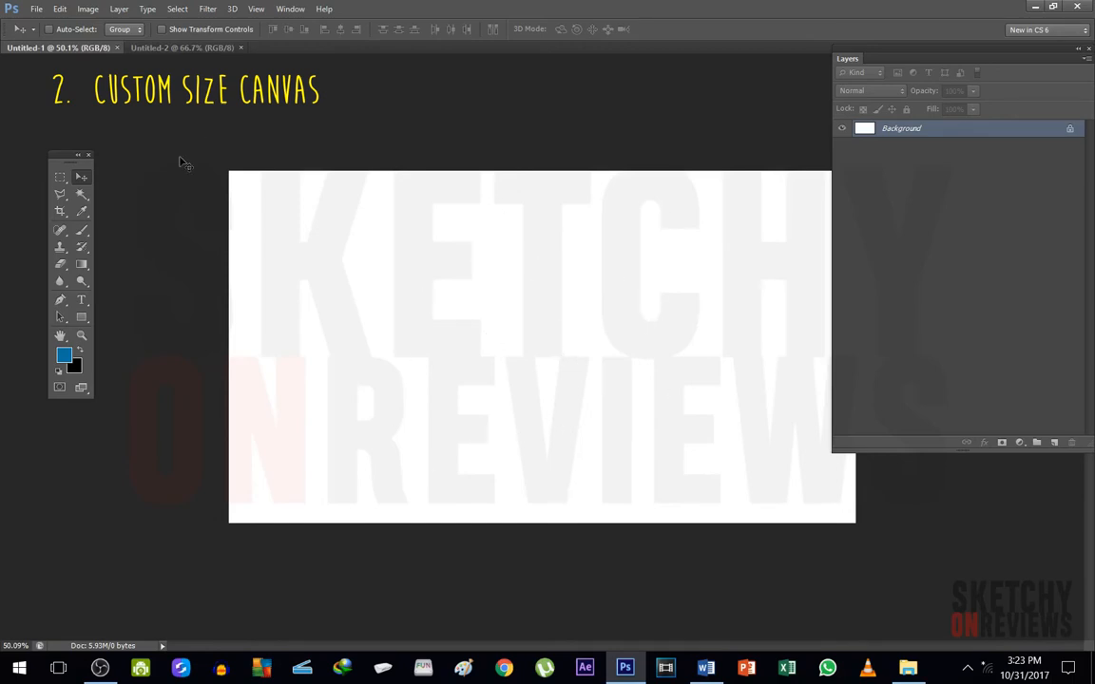
click(116, 49)
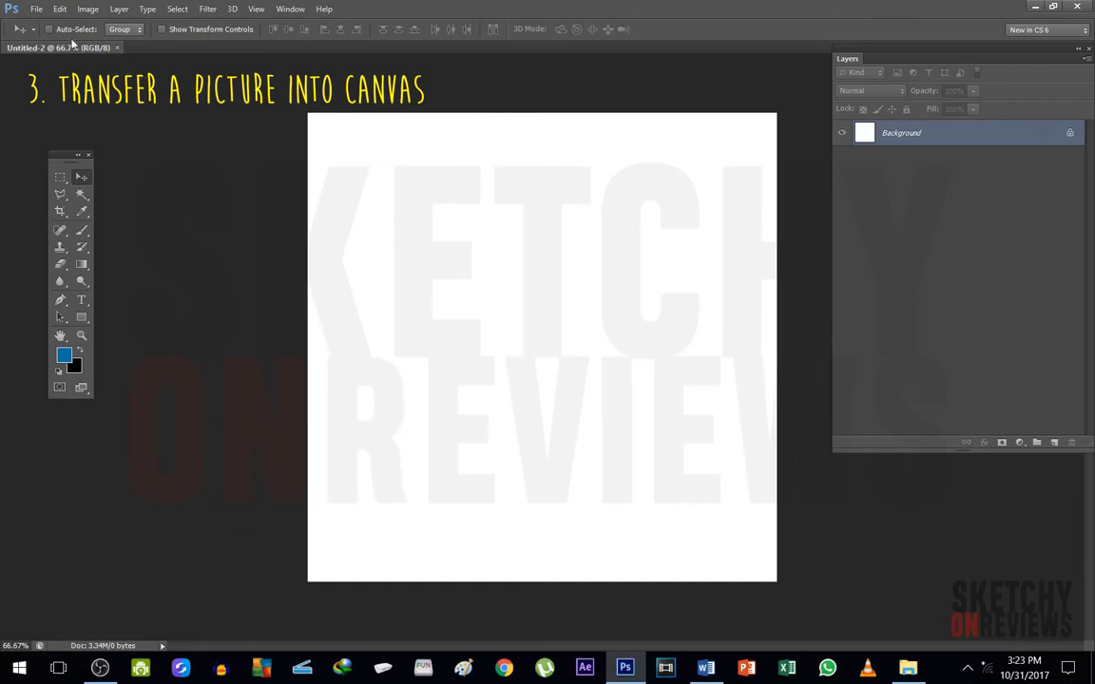
- Place download.jpg from the desktop into the Untitled-2 canvas, keeping the Photoshop window maximized at the end
click(35, 8)
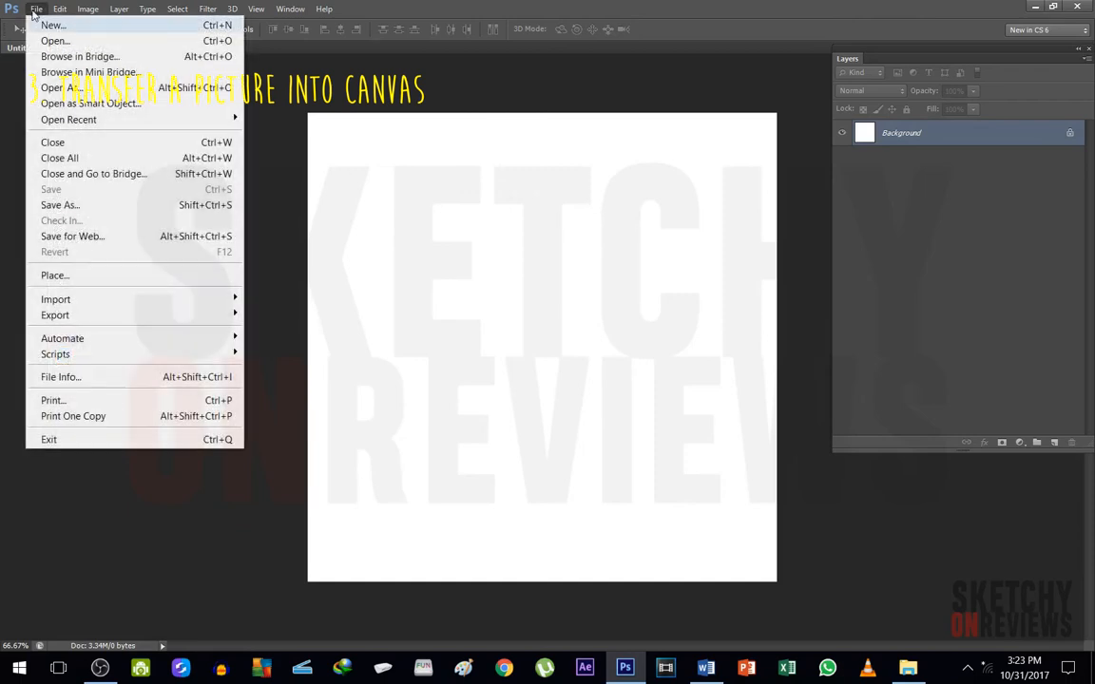
drag(400, 8, 430, 240)
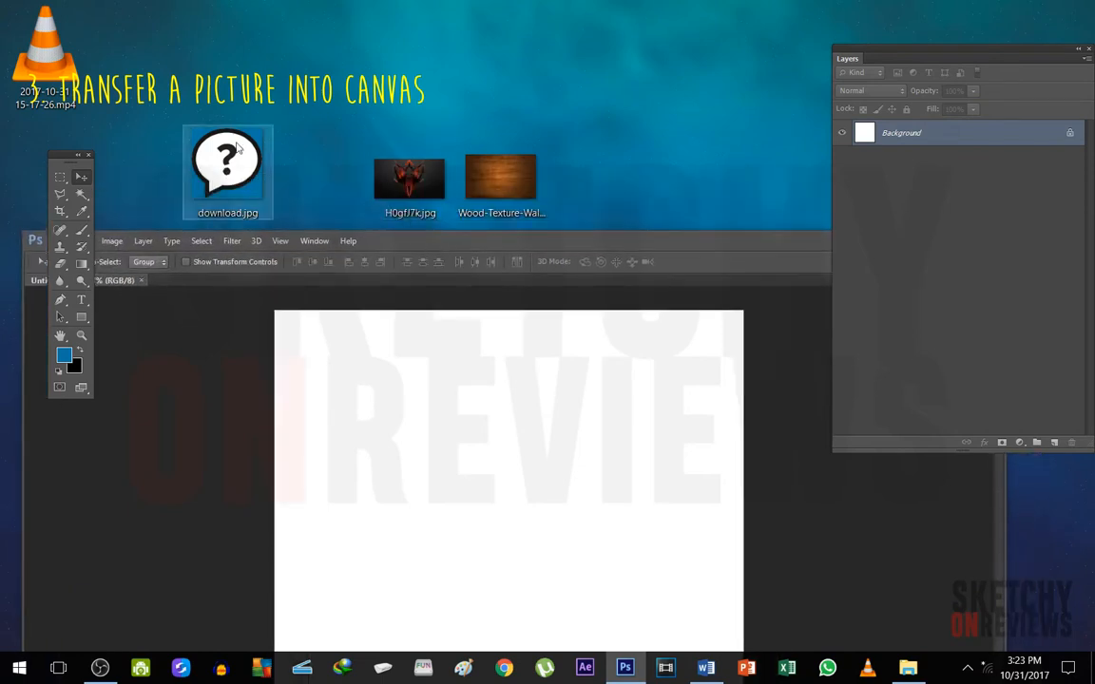
drag(237, 147, 378, 395)
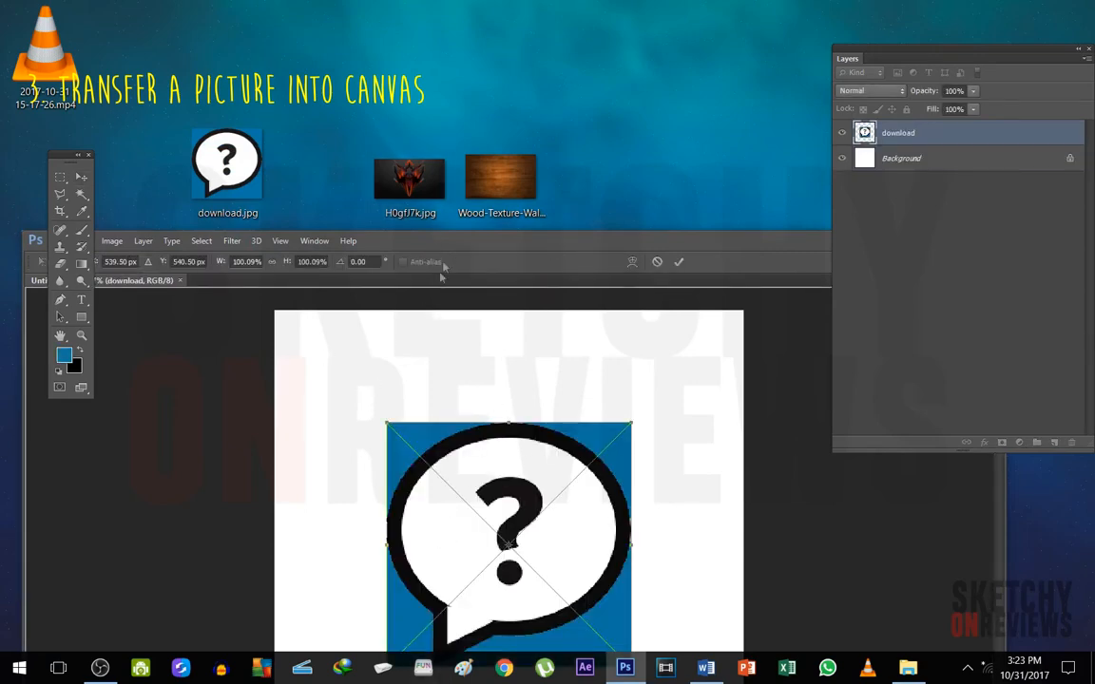
drag(451, 247, 452, 45)
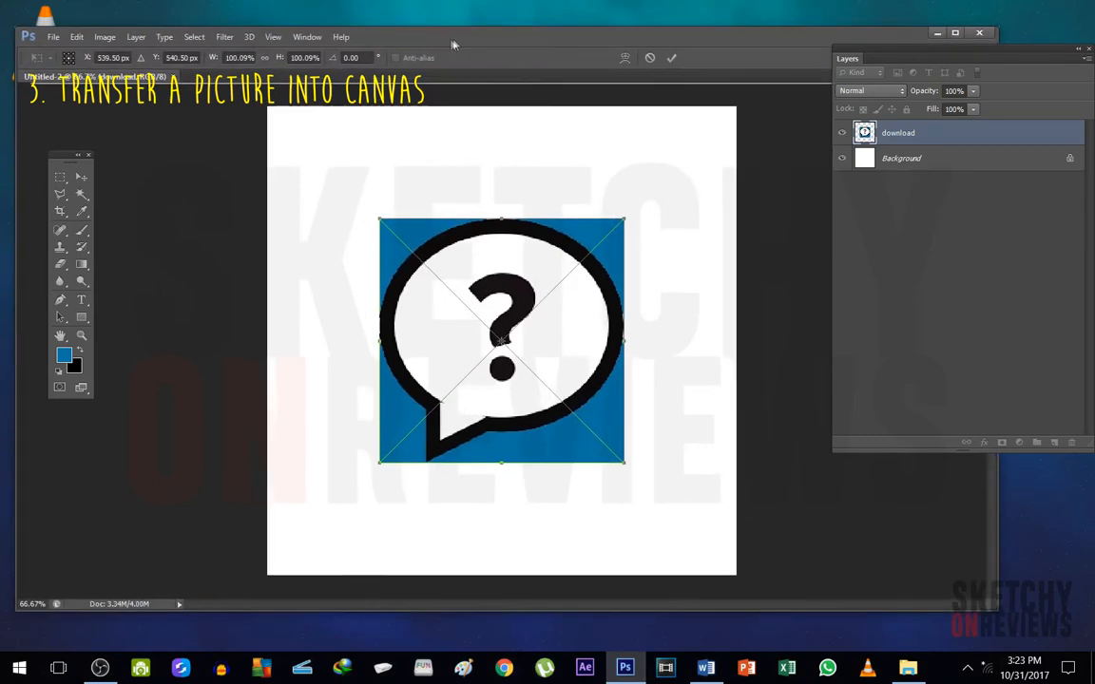
double_click(442, 34)
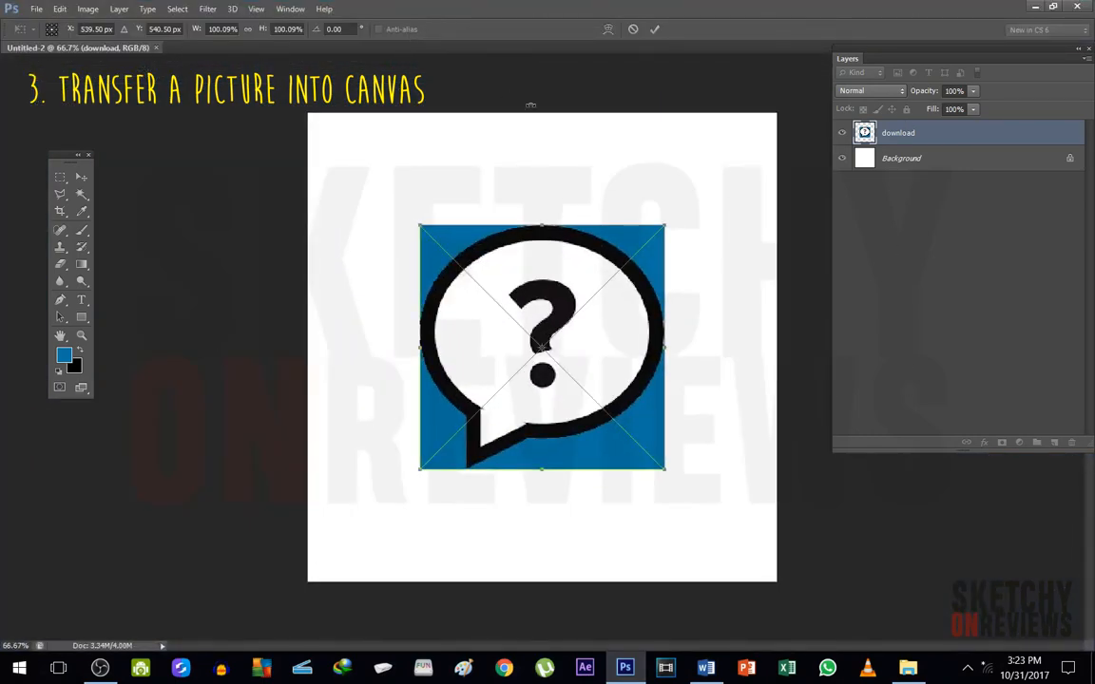
- Move the placed picture to about X 614.5, Y 405.5 px, rotate it to about 0.14°, and commit the placement
drag(560, 247, 595, 200)
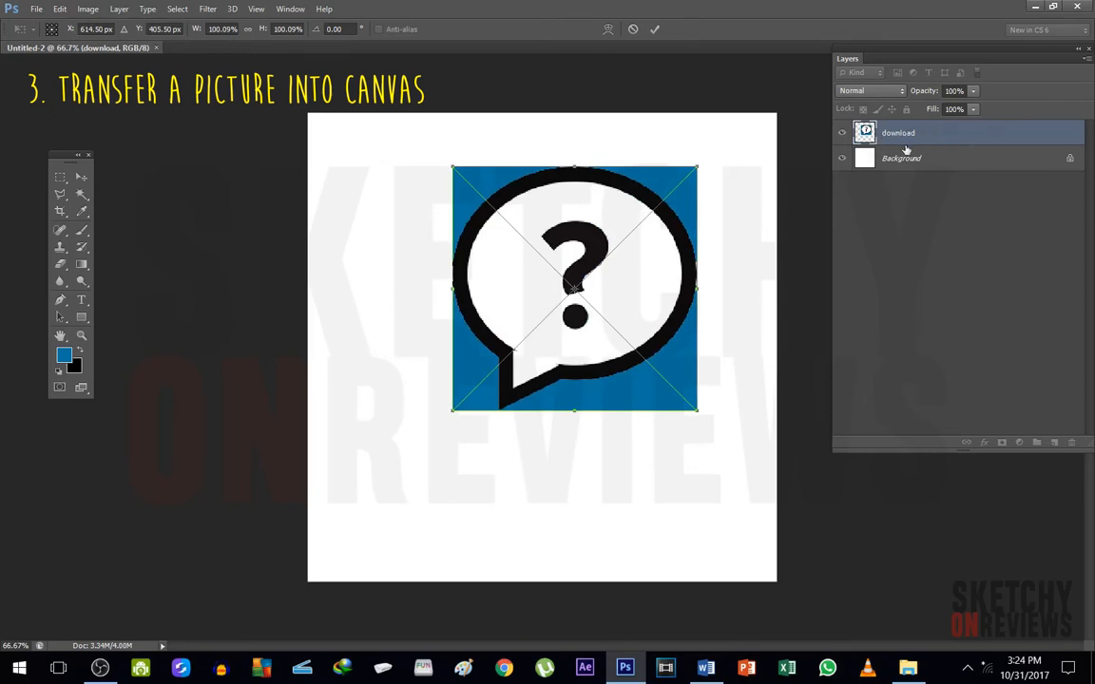
drag(811, 195, 475, 96)
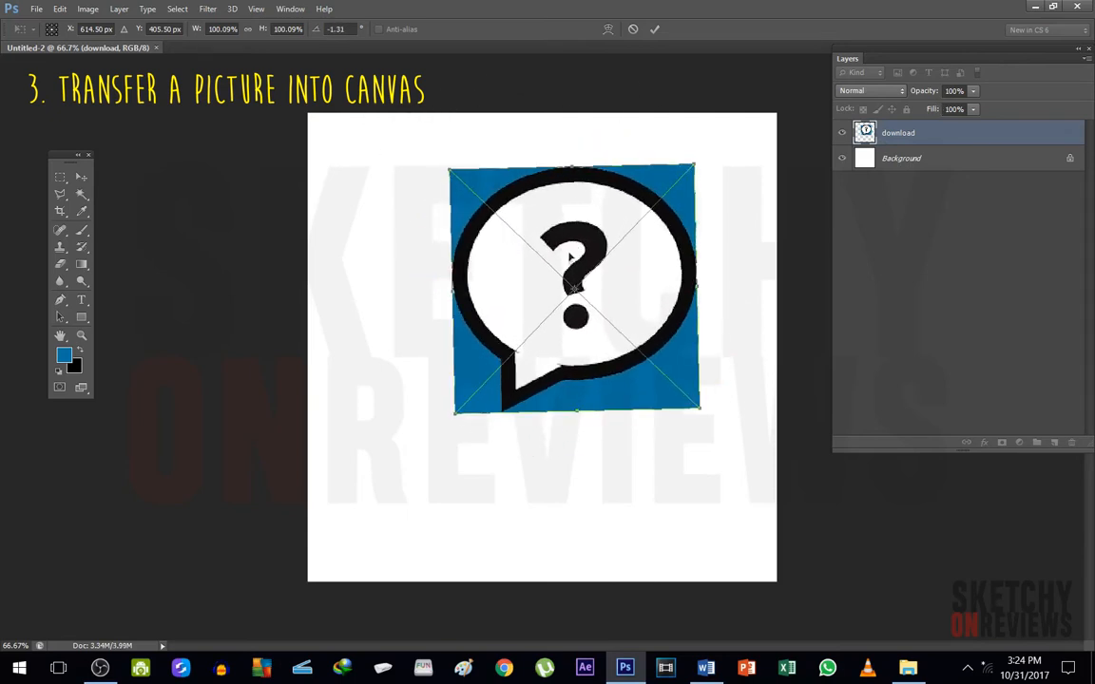
drag(558, 170, 562, 143)
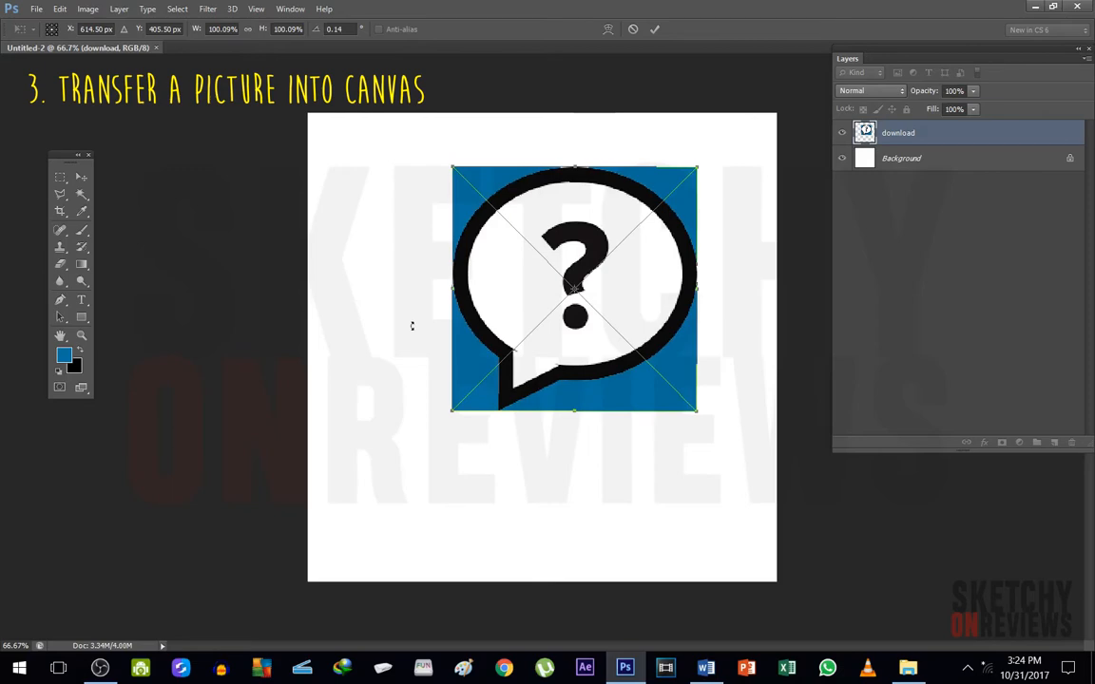
key(Return)
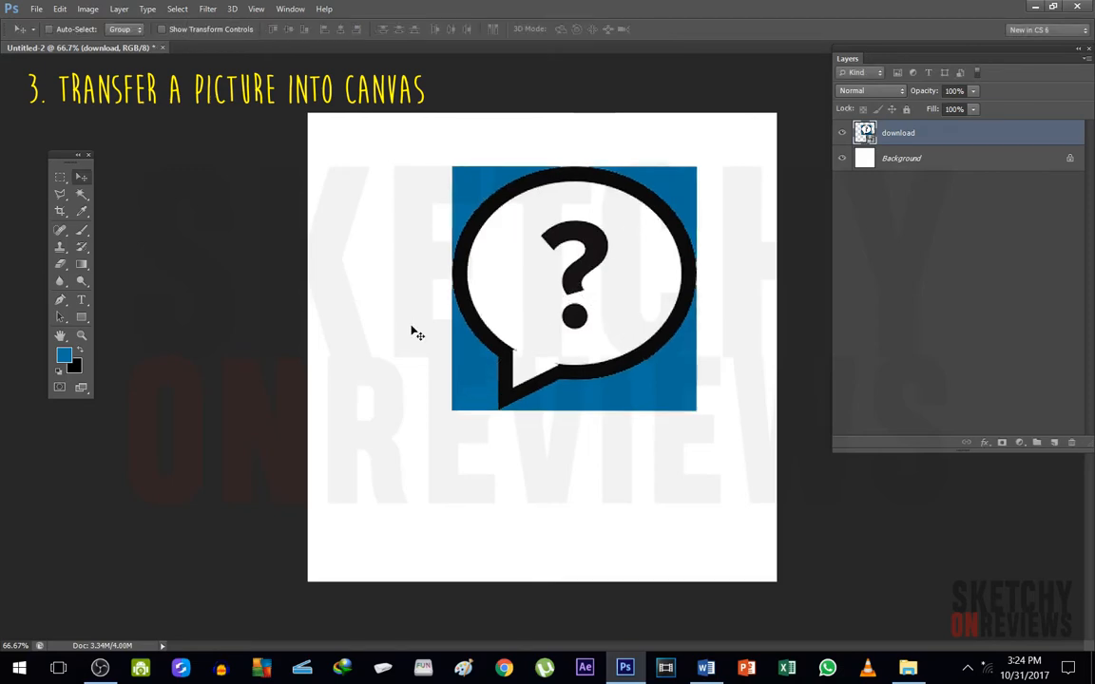
- Practise moving the download layer's picture around the canvas, and leave it in the upper right against the canvas's right edge
drag(500, 293, 631, 243)
drag(678, 287, 700, 283)
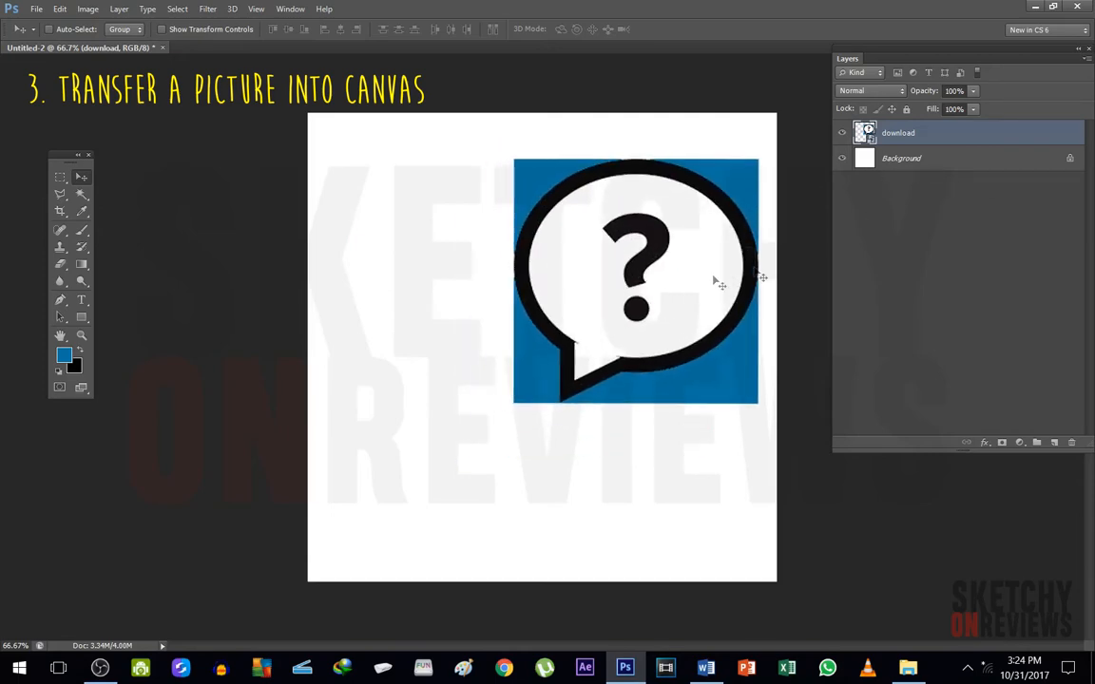
drag(636, 217, 582, 264)
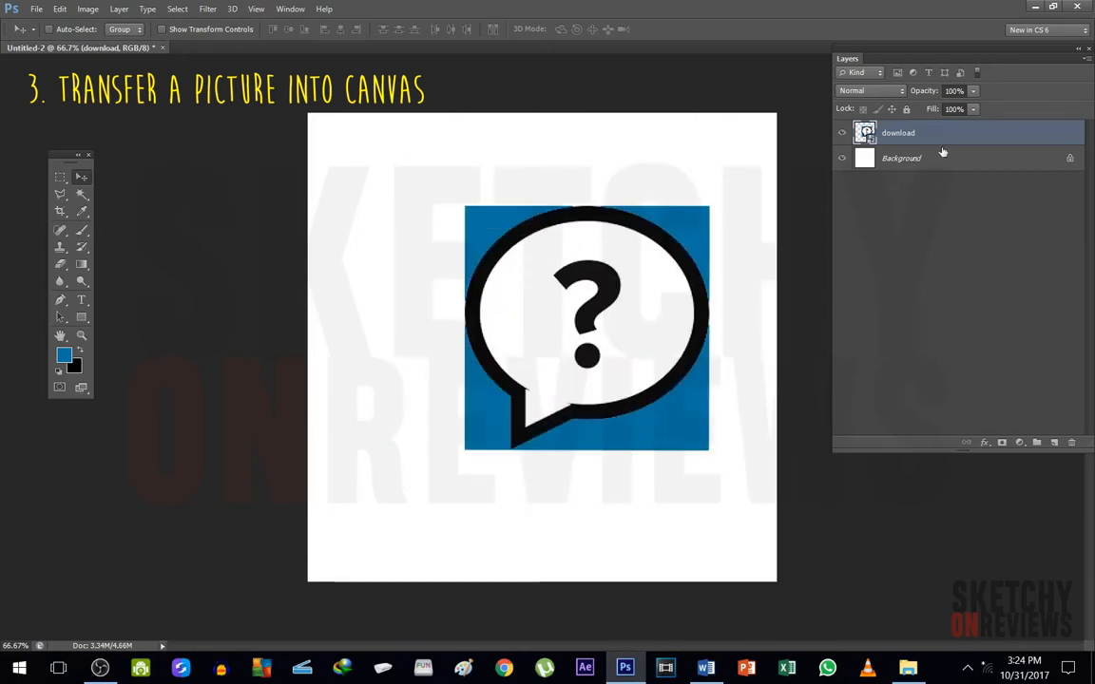
double_click(932, 133)
key(Escape)
drag(616, 311, 674, 228)
drag(616, 252, 636, 262)
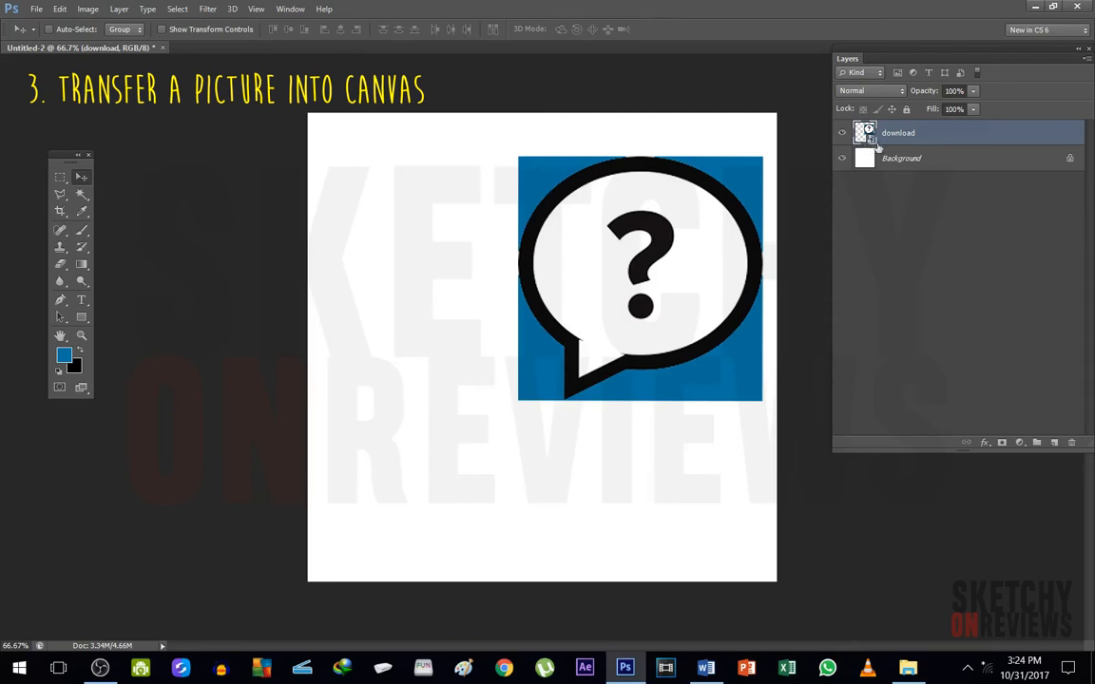
drag(630, 298, 643, 297)
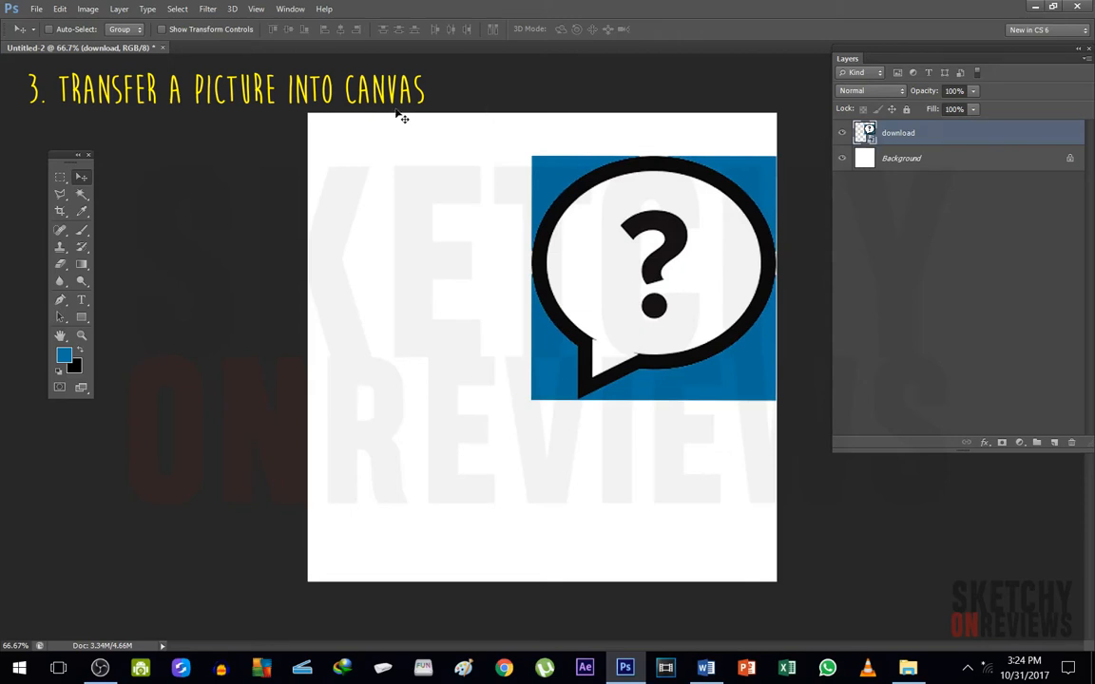
- Open download.jpg from disk as a separate document
click(36, 10)
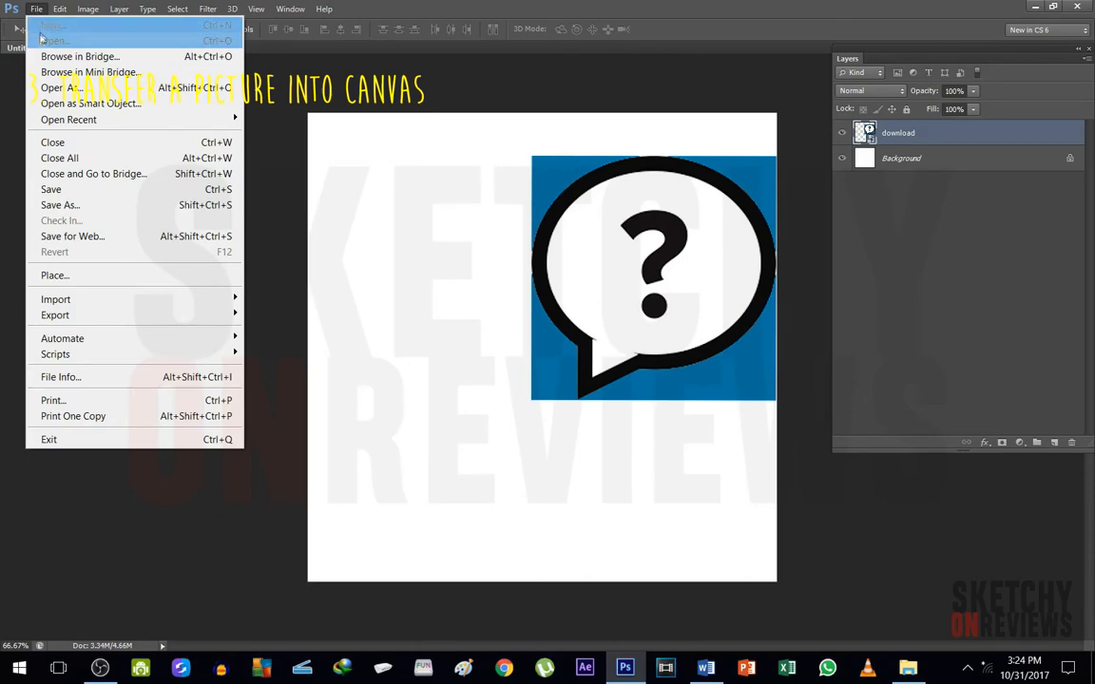
click(53, 40)
scroll(493, 340, down, 6)
scroll(494, 339, up, 3)
double_click(440, 455)
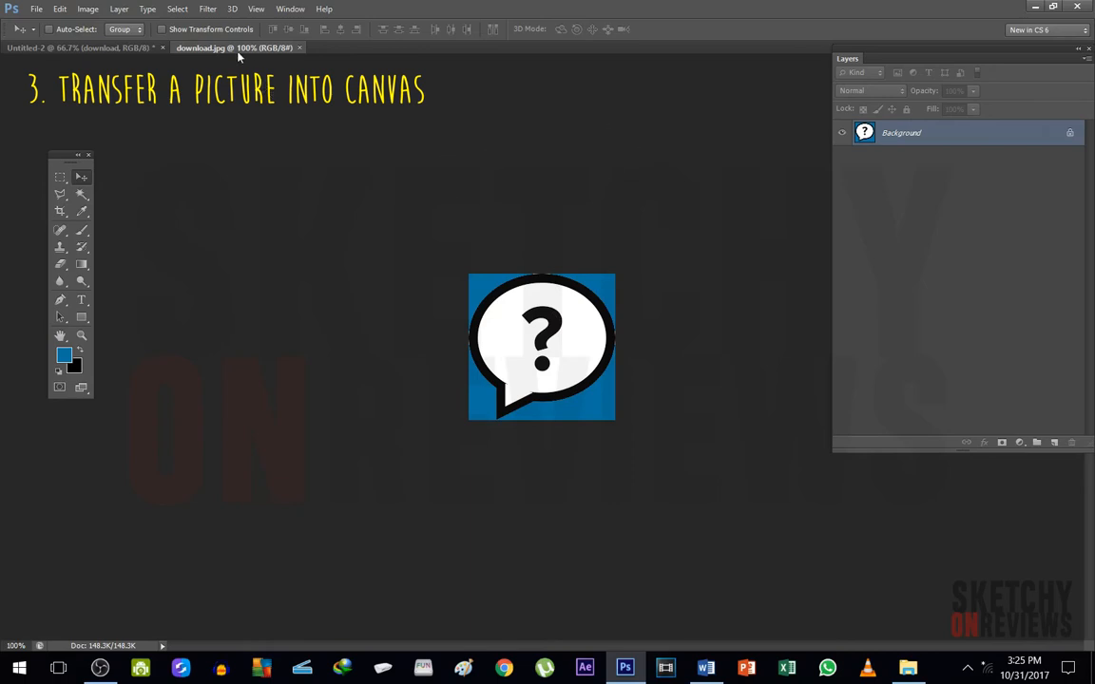
- Switch between Untitled-2 and download.jpg, and undock download.jpg as a floating window over the Untitled-2 canvas
click(136, 48)
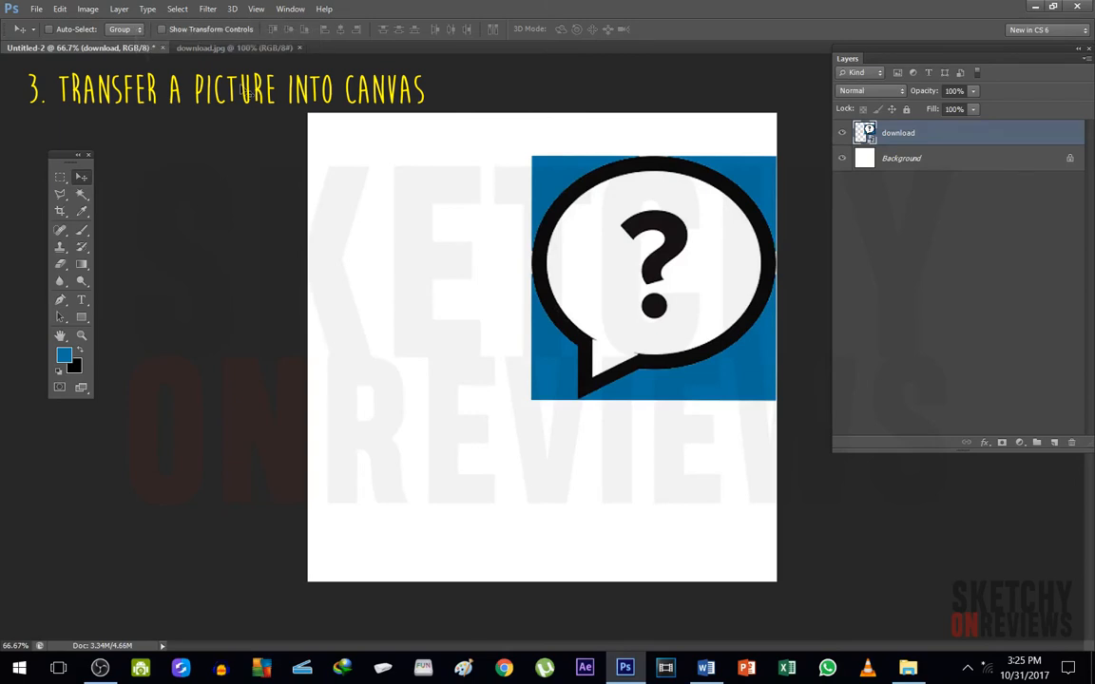
click(232, 48)
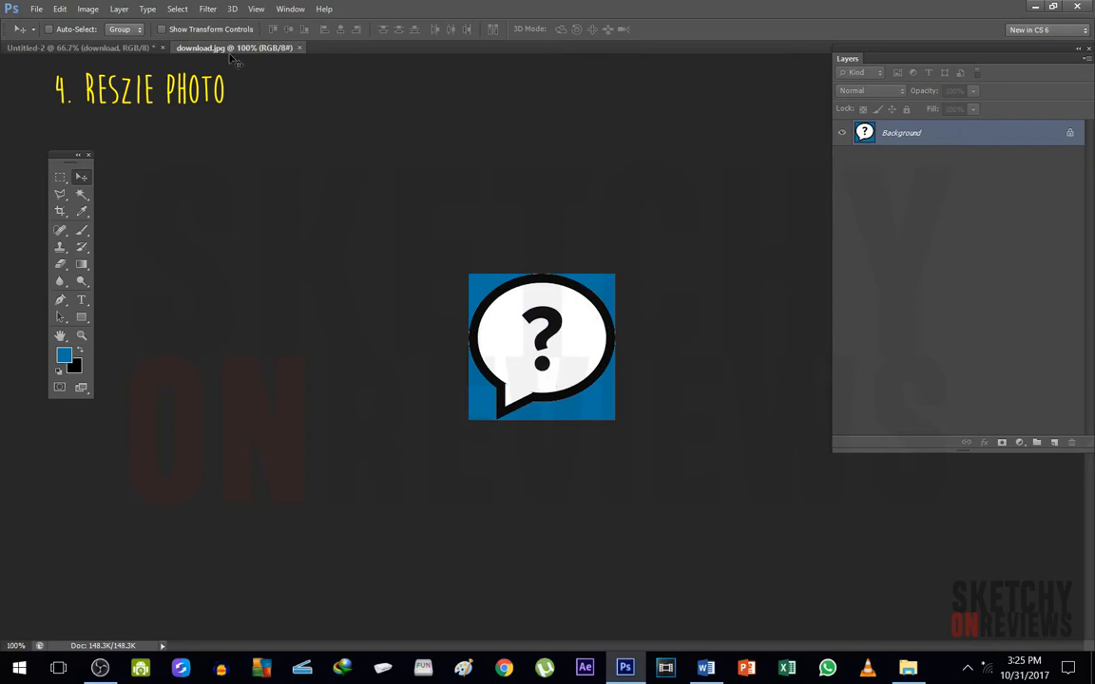
drag(252, 53, 257, 201)
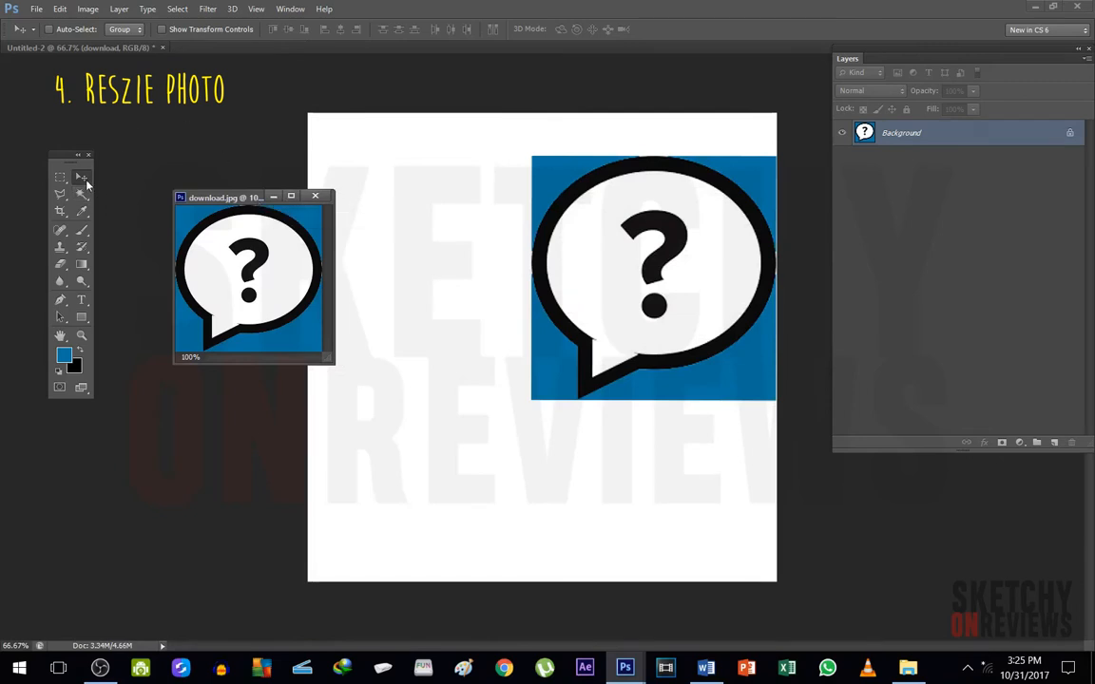
- Copy the download.jpg picture onto the Untitled-2 canvas as a new layer and close the download.jpg document
drag(211, 238, 409, 218)
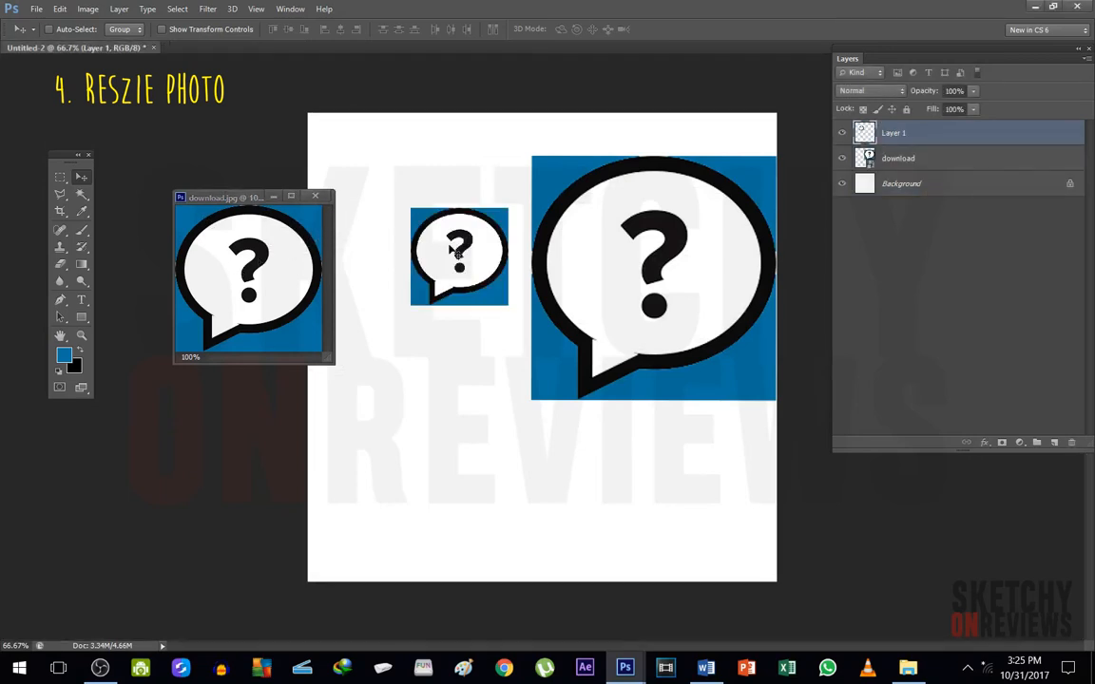
drag(213, 199, 167, 152)
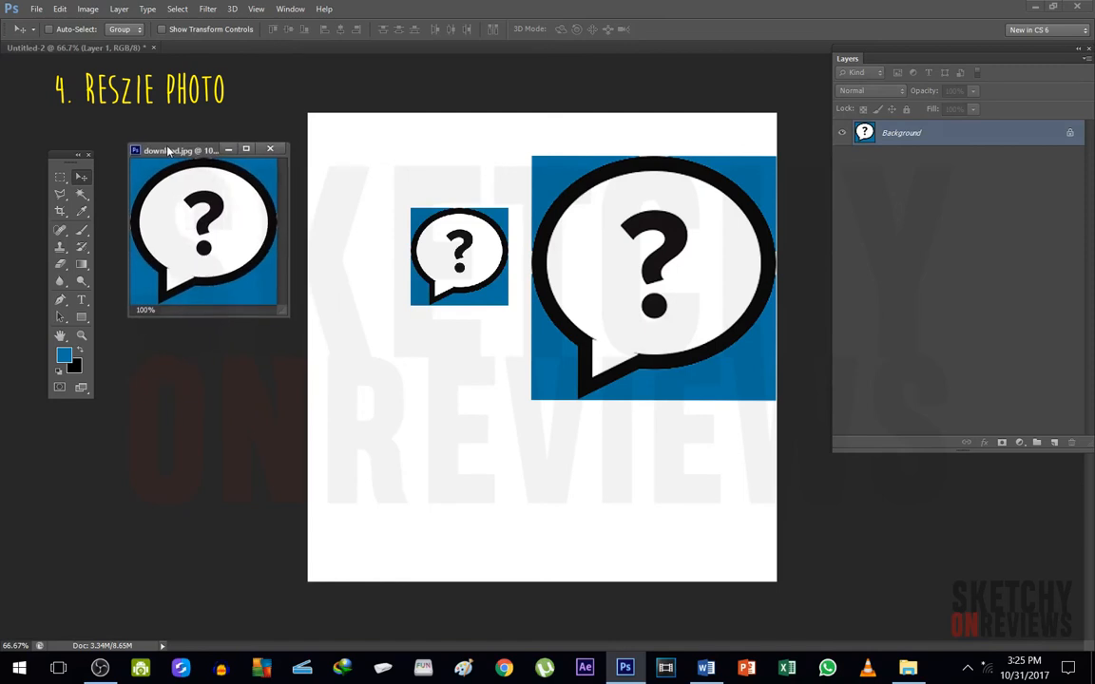
click(268, 152)
- Move the small copied picture against the large picture's left edge, with their top edges aligned
drag(482, 251, 496, 195)
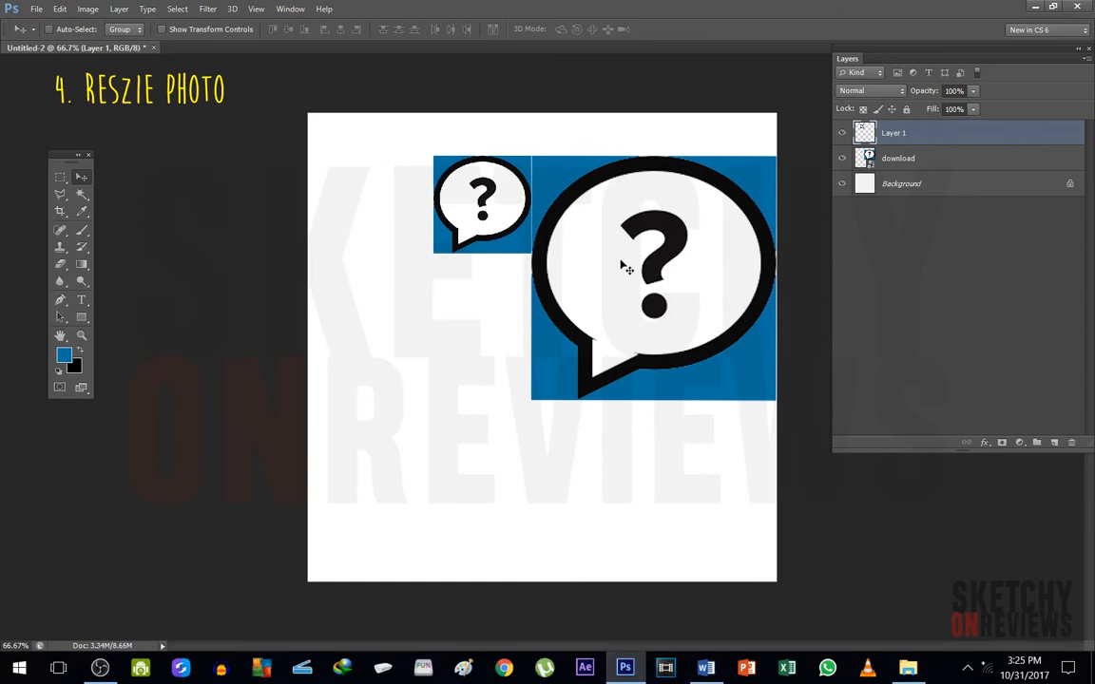
mouse_move(466, 226)
mouse_down()
mouse_move(480, 224)
mouse_move(449, 236)
mouse_move(461, 234)
mouse_up()
mouse_move(501, 218)
mouse_down()
mouse_move(472, 229)
mouse_move(502, 219)
mouse_up()
- Scale the small picture on Layer 1 proportionally to about 250.22% from its upper right corner, and commit the transformation
key(ctrl+t)
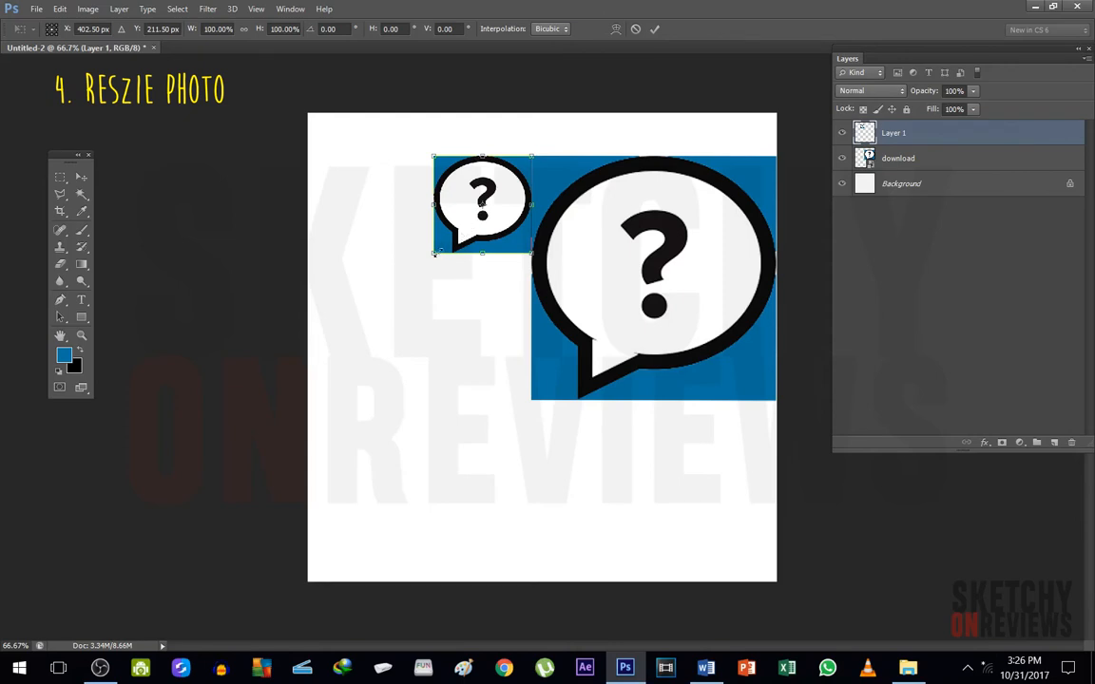
drag(433, 253, 530, 244)
drag(530, 200, 327, 436)
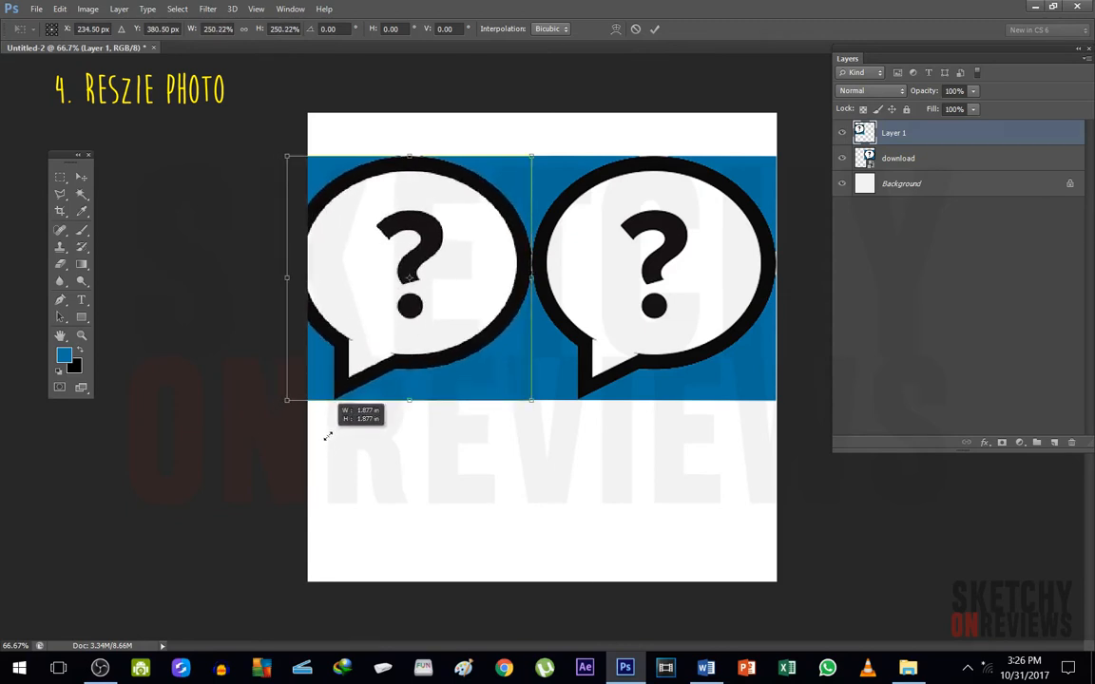
drag(328, 436, 329, 436)
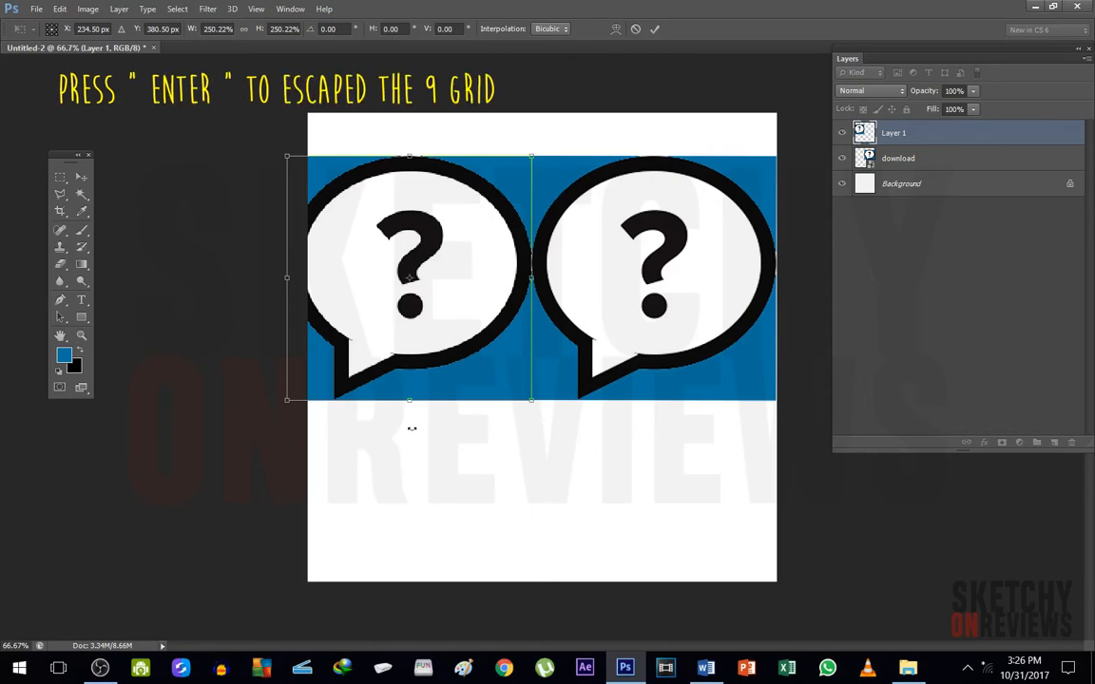
key(Return)
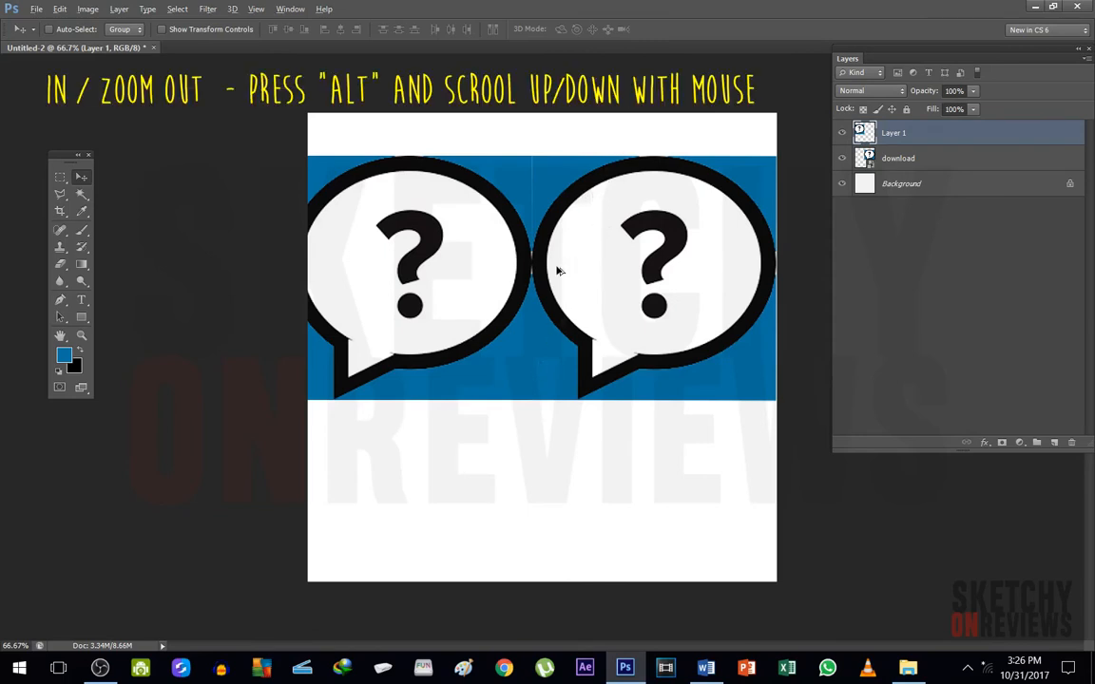
- Practise zooming in to about 230% where the two pictures meet and back out to about 99%
scroll(530, 273, up, 5)
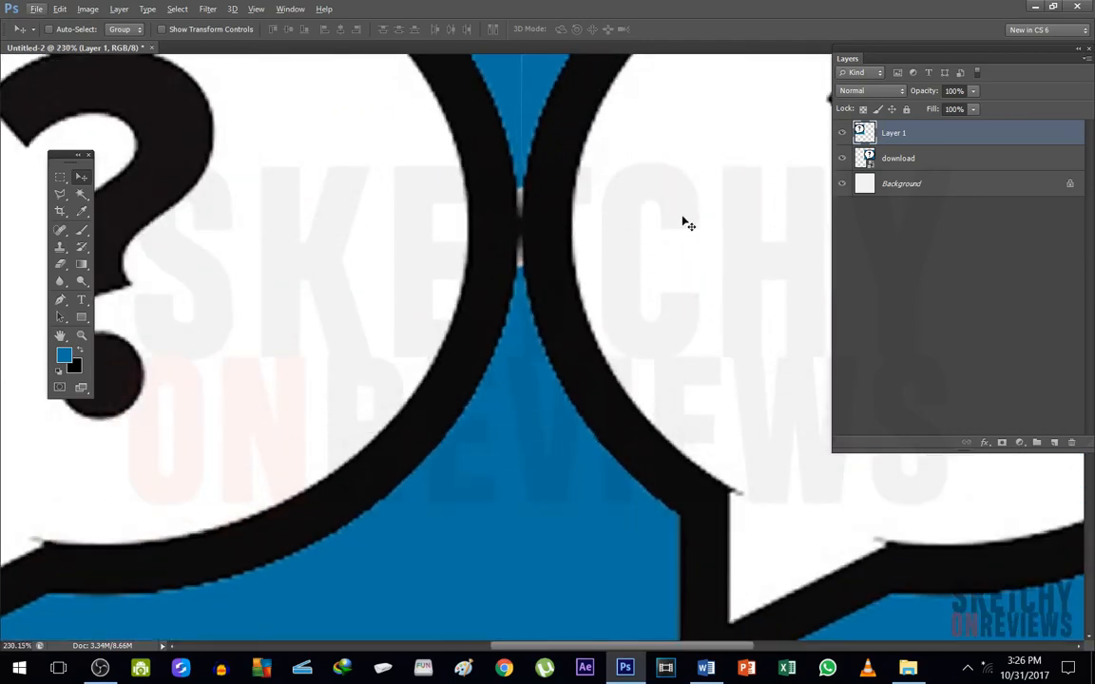
scroll(413, 264, down, 3)
scroll(466, 264, down, 1)
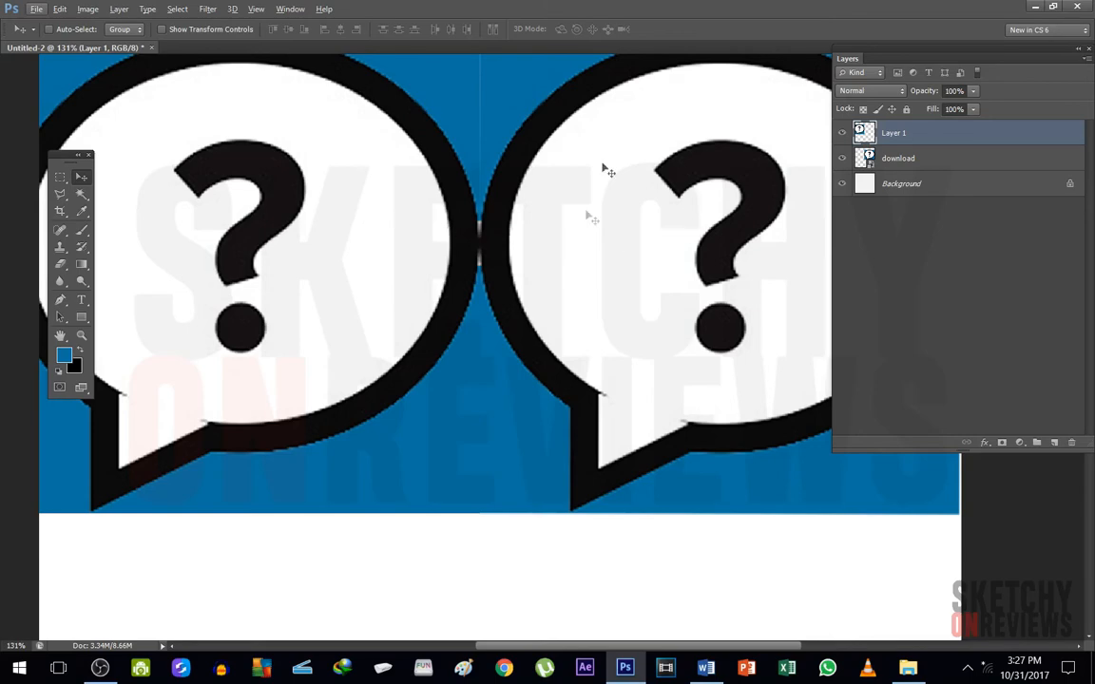
scroll(570, 276, down, 2)
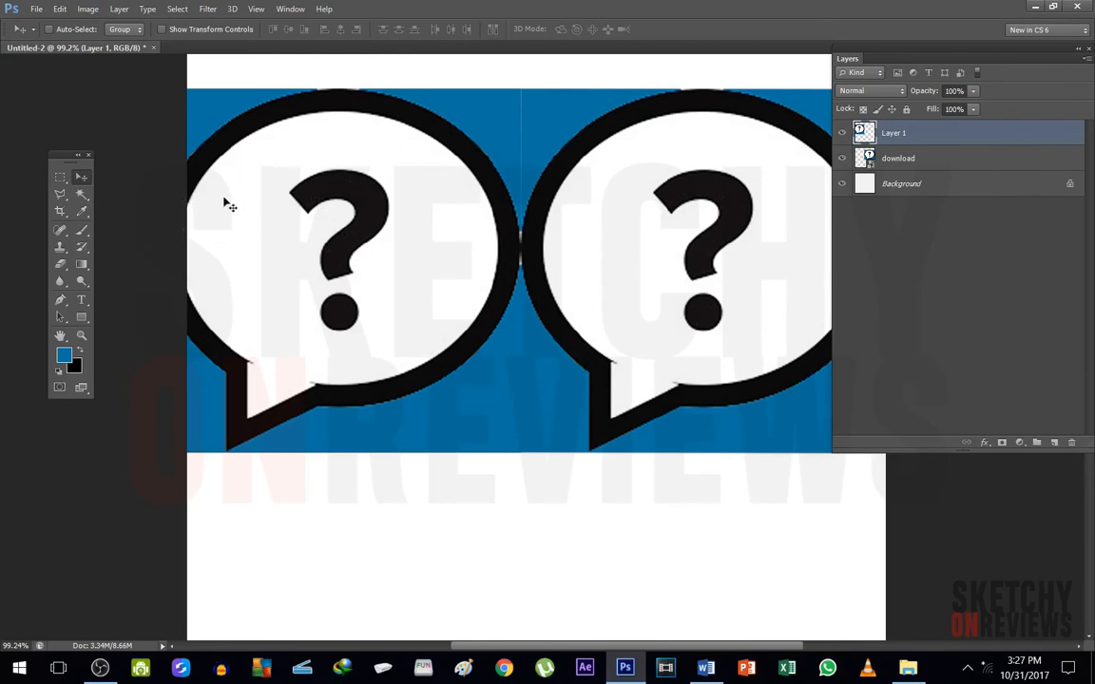
click(38, 10)
click(39, 11)
- Practise switching between Layer 1 and the download layer, and move the download picture slightly right to leave a narrow gap
click(932, 159)
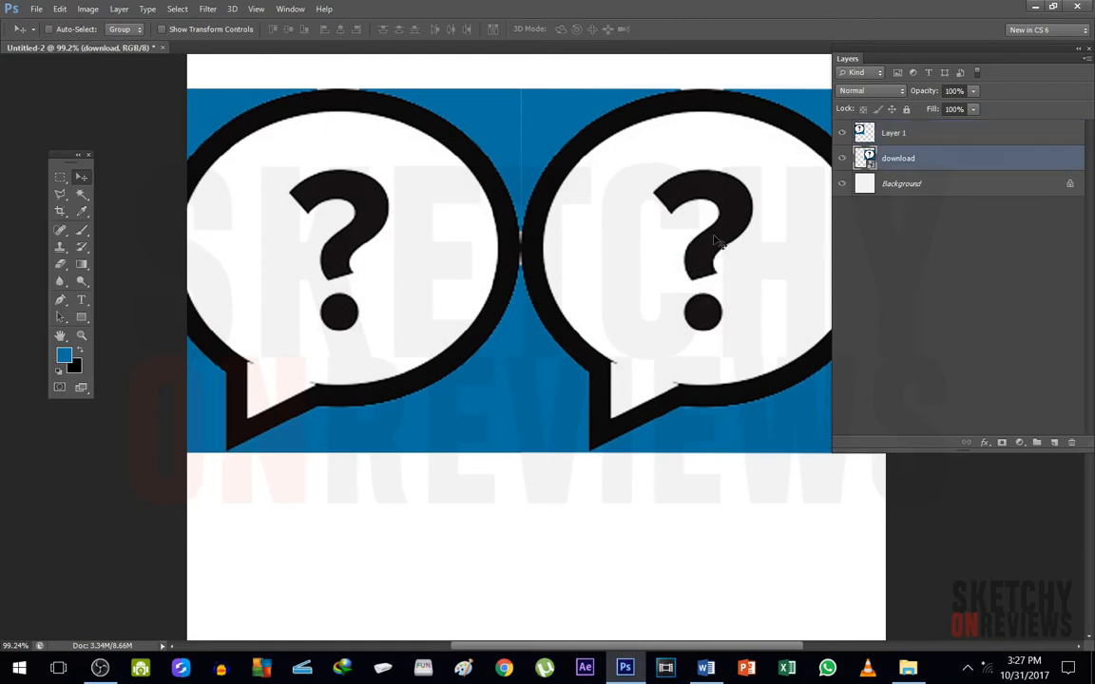
click(938, 131)
click(939, 158)
click(933, 132)
click(936, 155)
mouse_move(725, 239)
mouse_down()
mouse_move(750, 256)
mouse_move(745, 242)
mouse_move(732, 272)
mouse_move(738, 243)
mouse_up()
drag(735, 254, 753, 230)
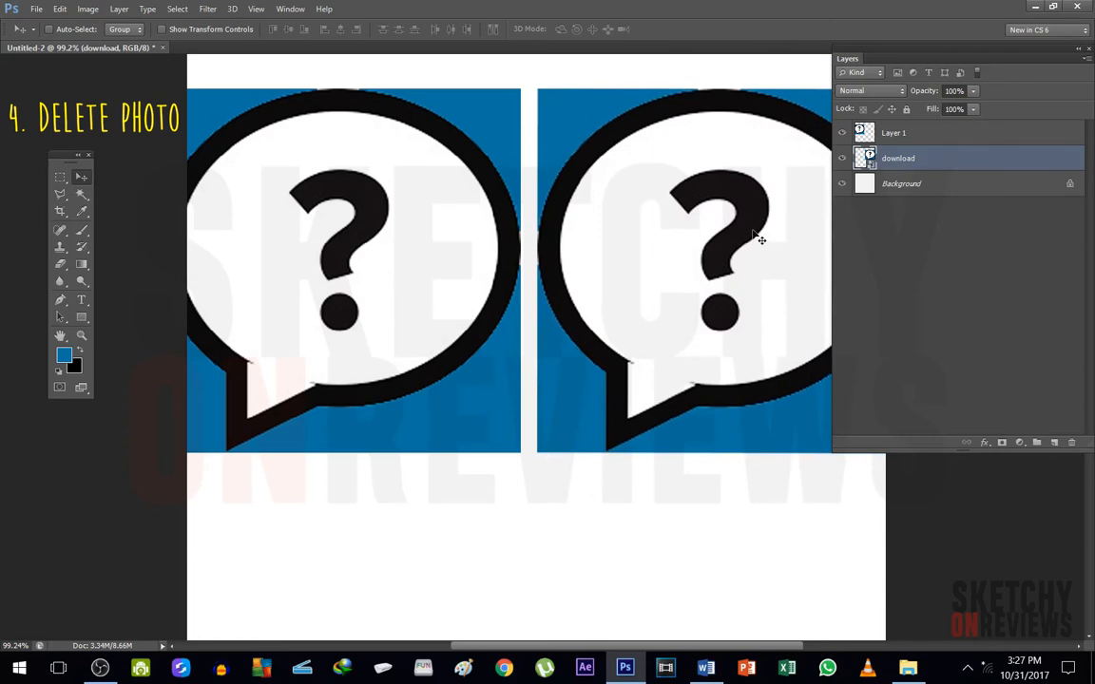
- Practise deleting the download layer three times, undoing each deletion
key(Delete)
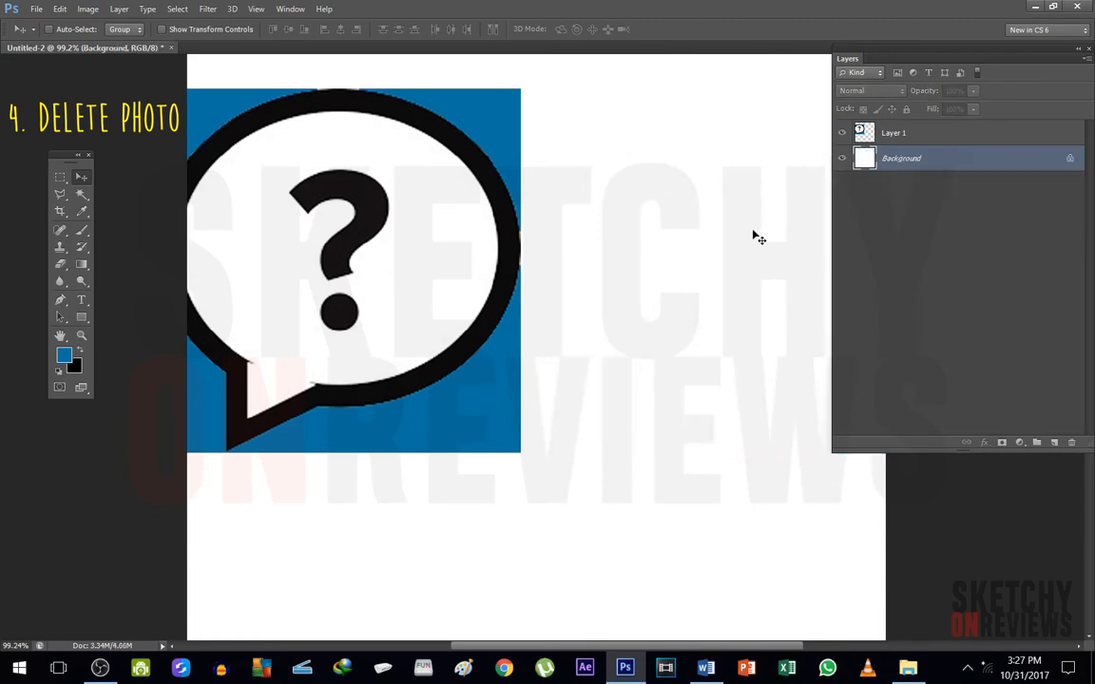
key(ctrl+z)
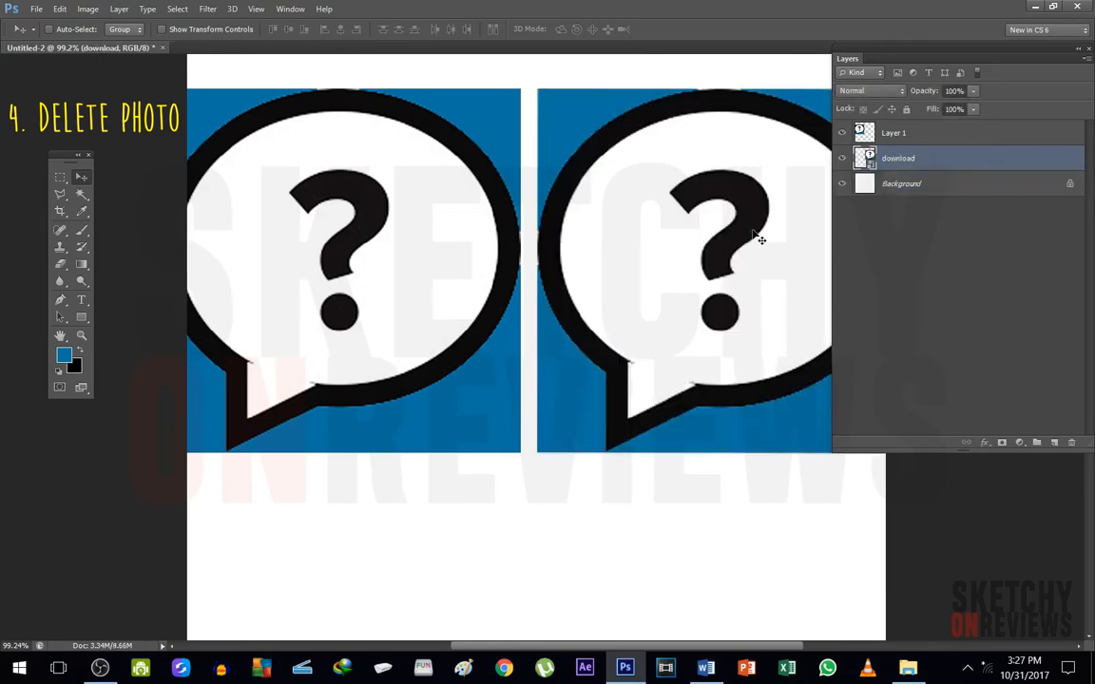
drag(936, 159, 1071, 442)
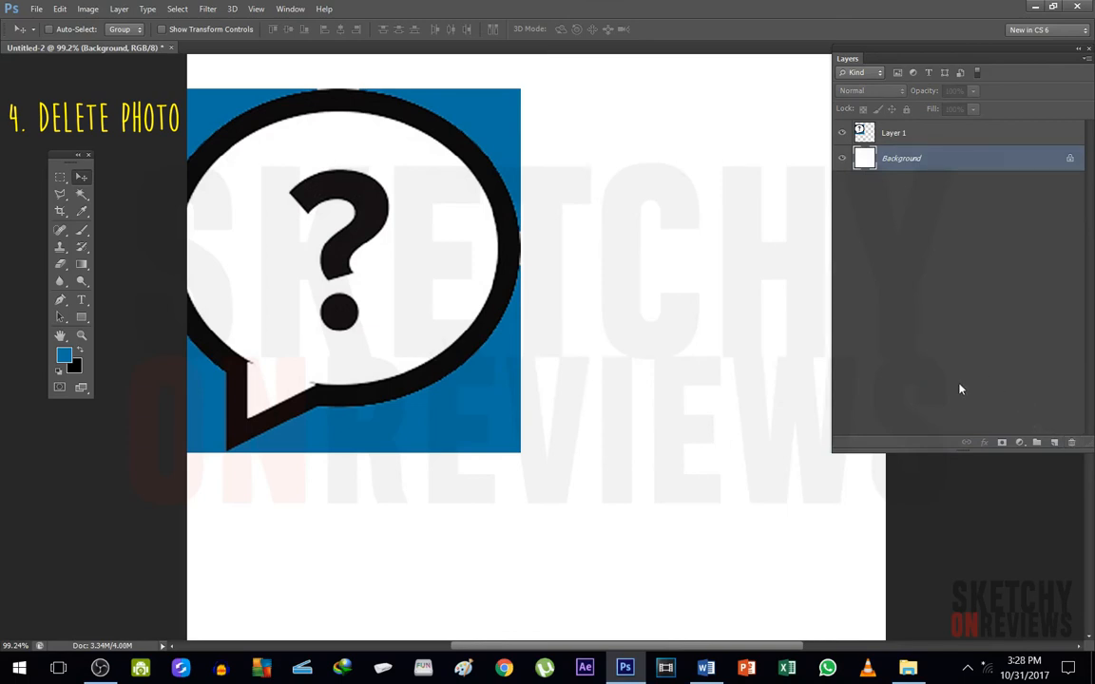
key(ctrl+z)
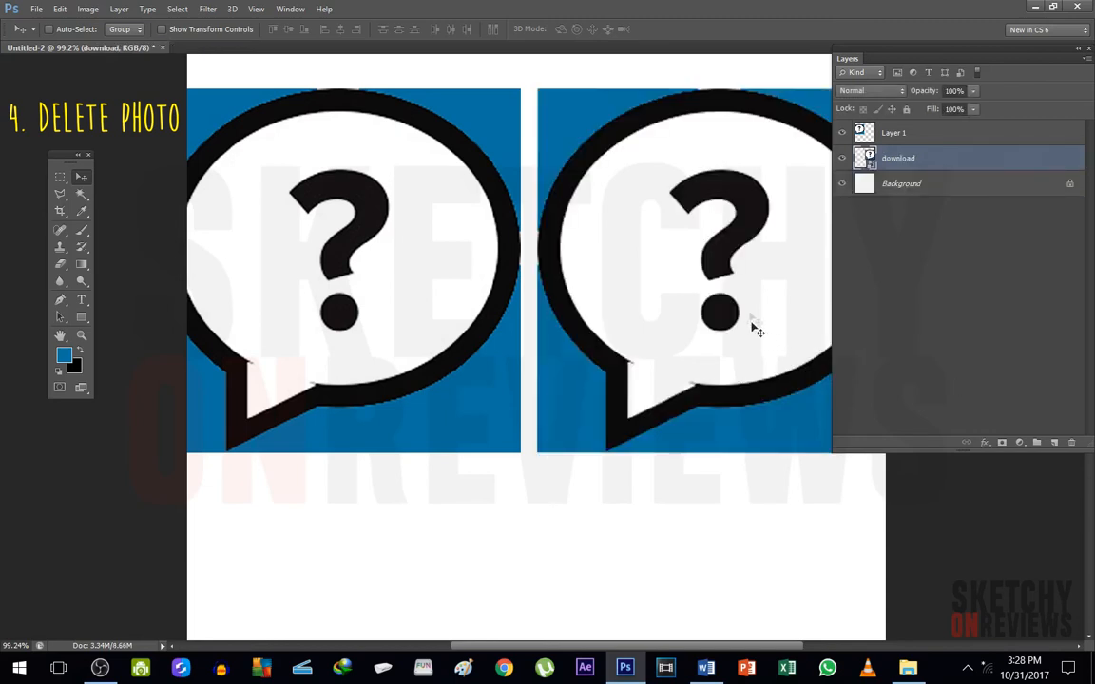
drag(864, 161, 1070, 443)
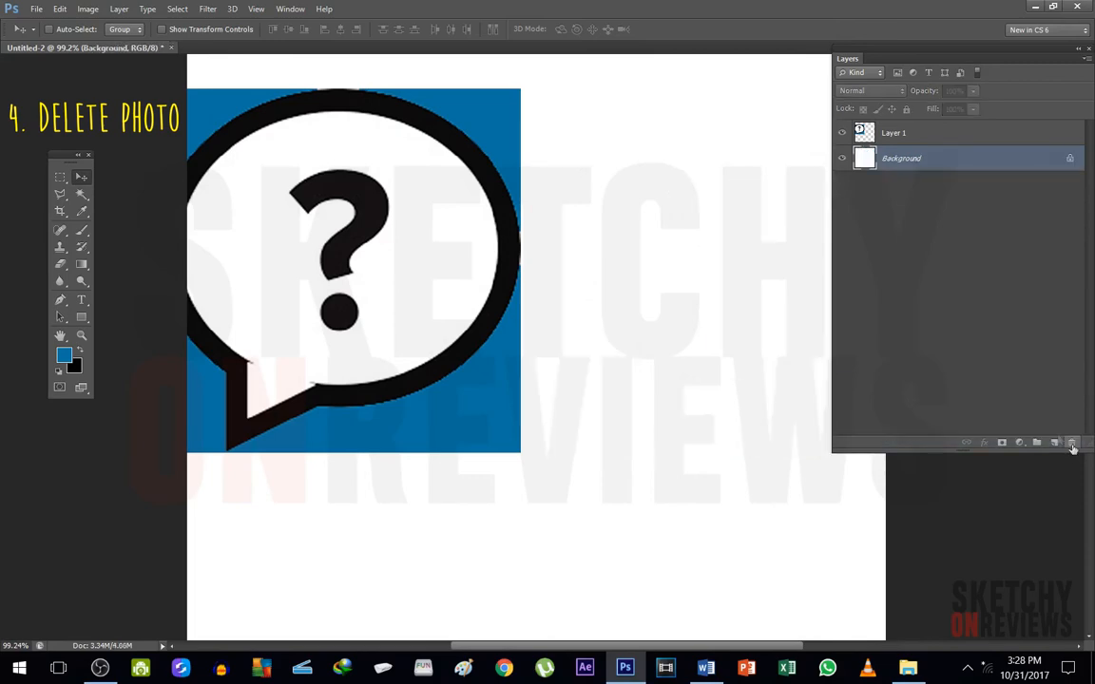
click(60, 9)
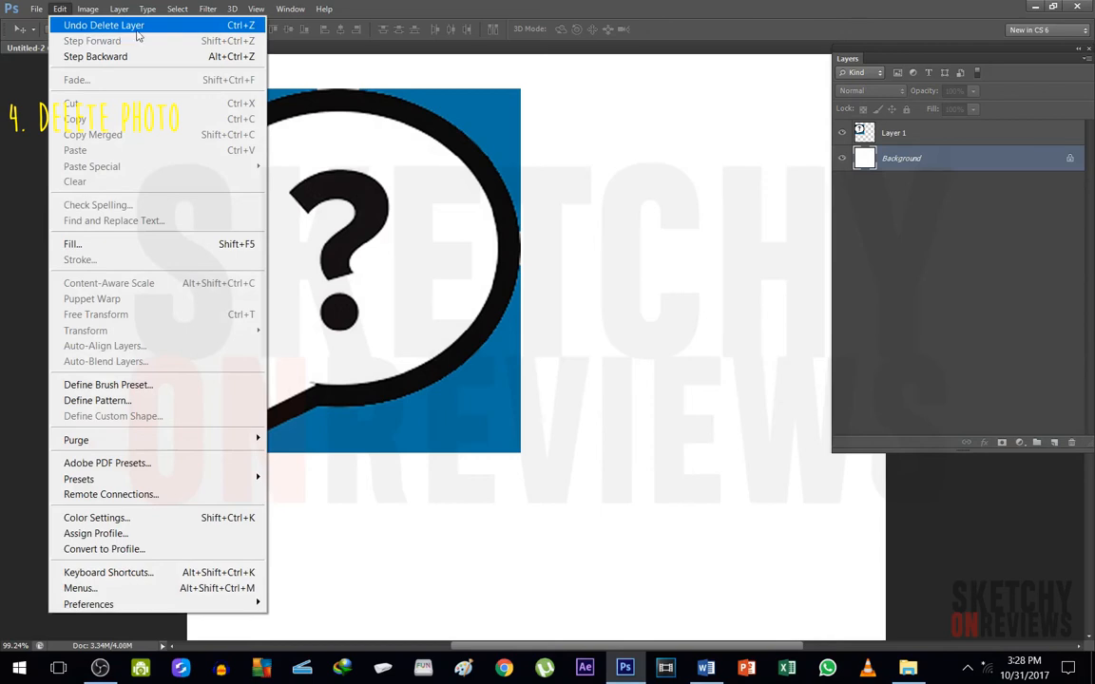
click(235, 25)
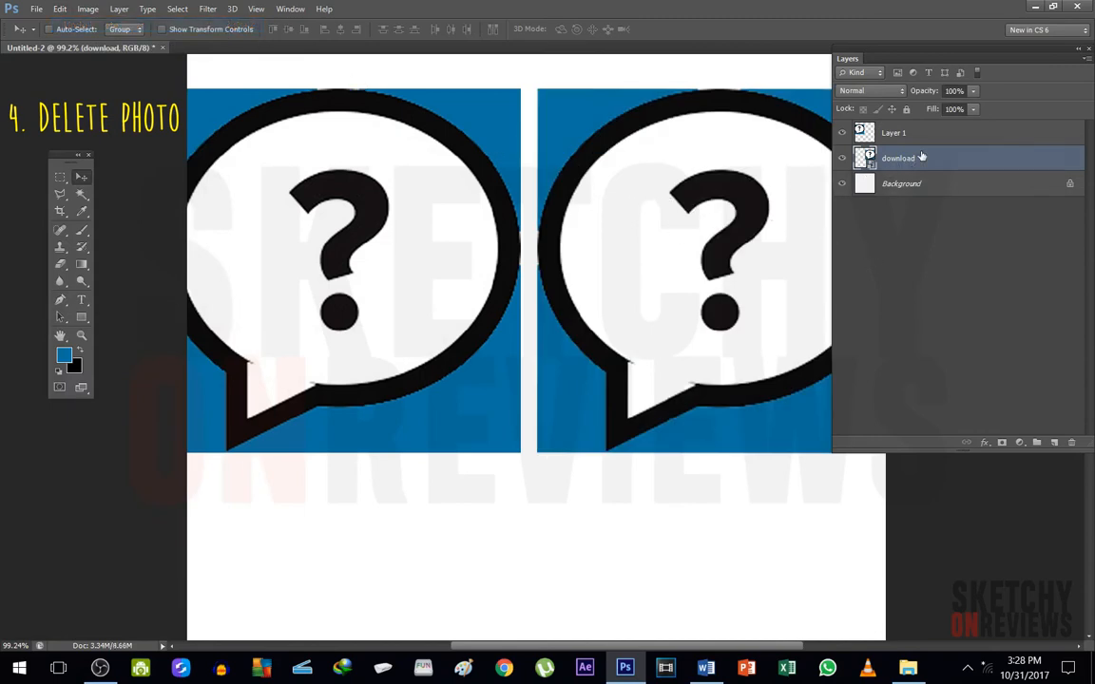
- Delete the download layer and move Layer 1's picture to just above and left of the canvas's centre
drag(921, 158, 944, 158)
key(Delete)
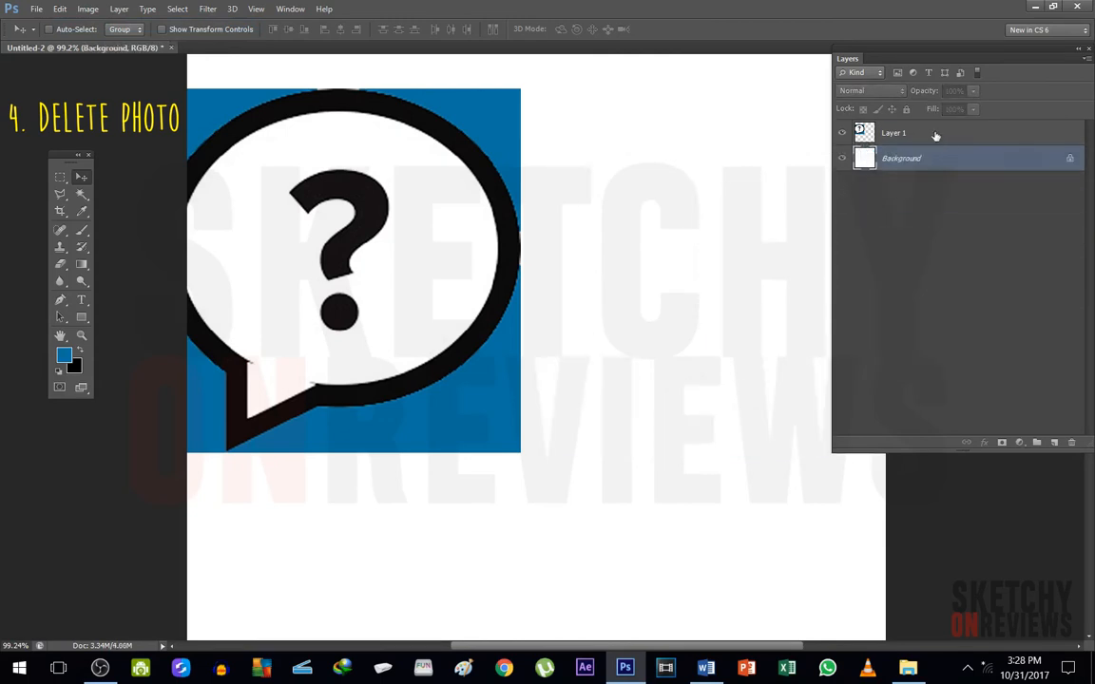
click(934, 135)
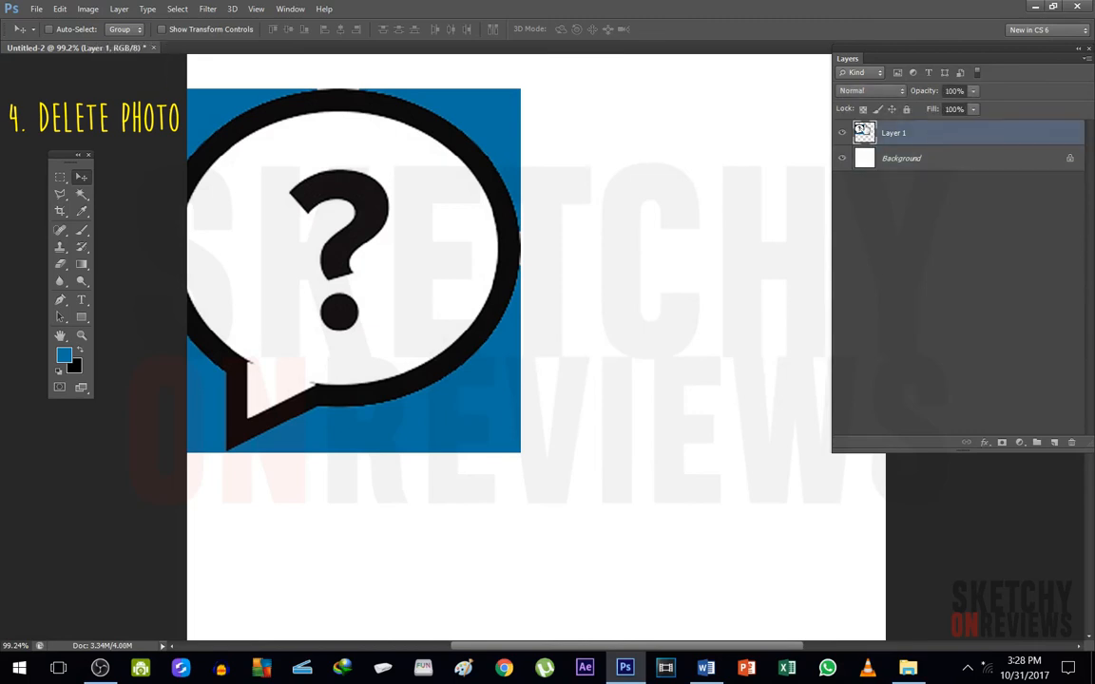
drag(406, 231, 675, 282)
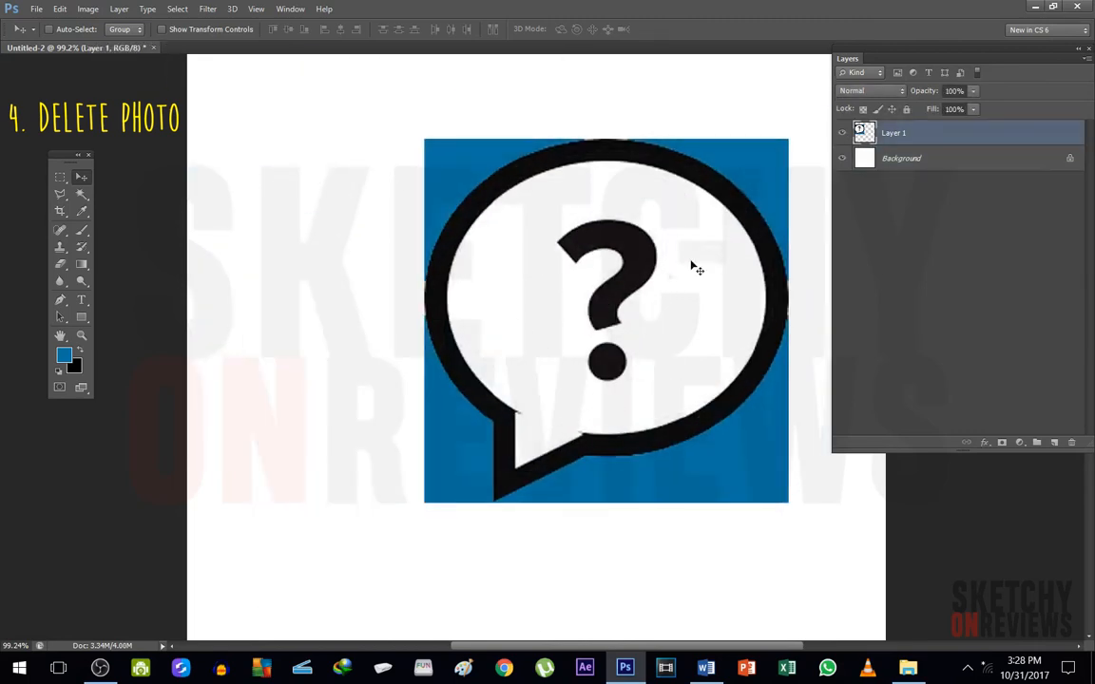
double_click(924, 139)
click(505, 325)
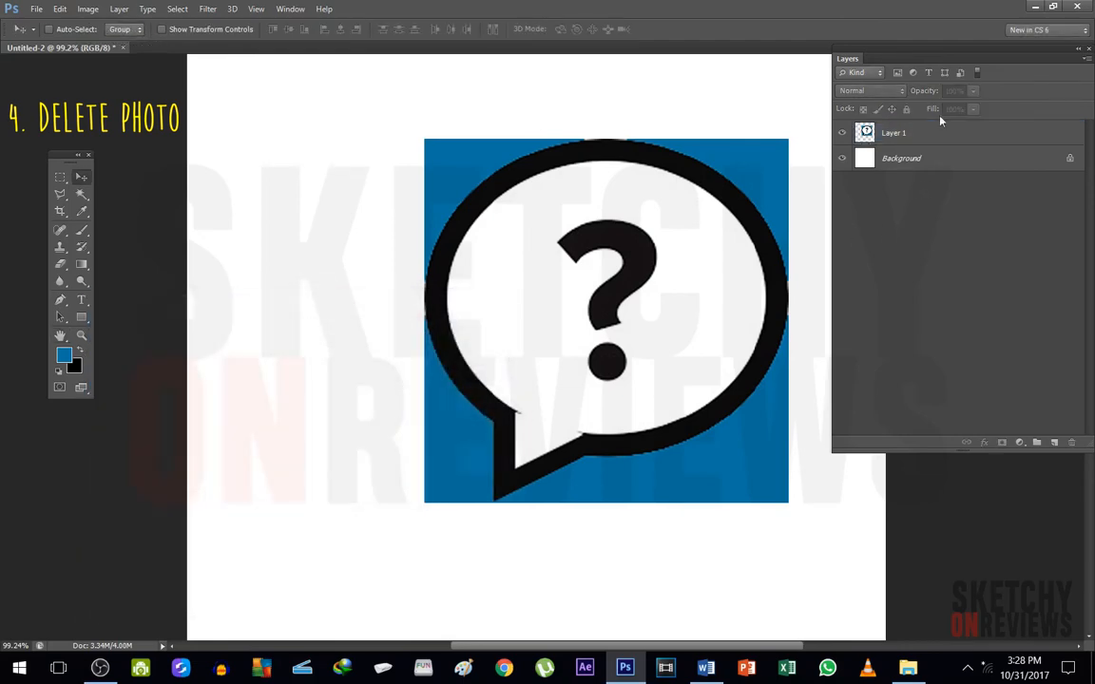
drag(641, 311, 525, 316)
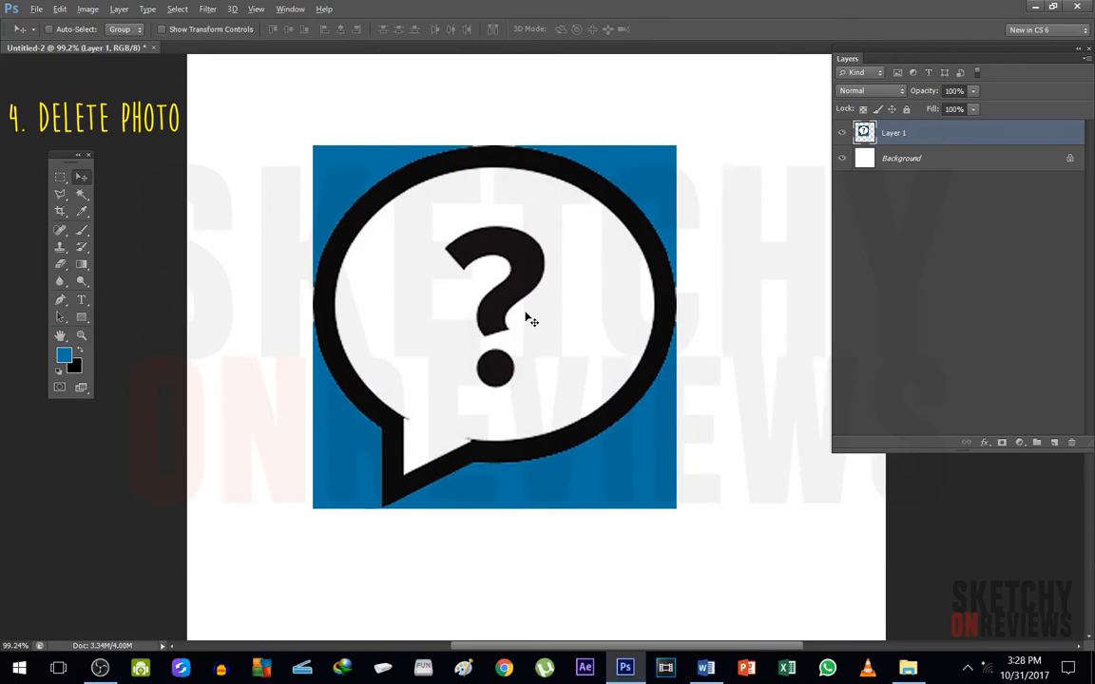
- Move the Layers panel closer to the canvas and unlock the Background layer, accepting the name Layer 0
scroll(529, 316, down, 4)
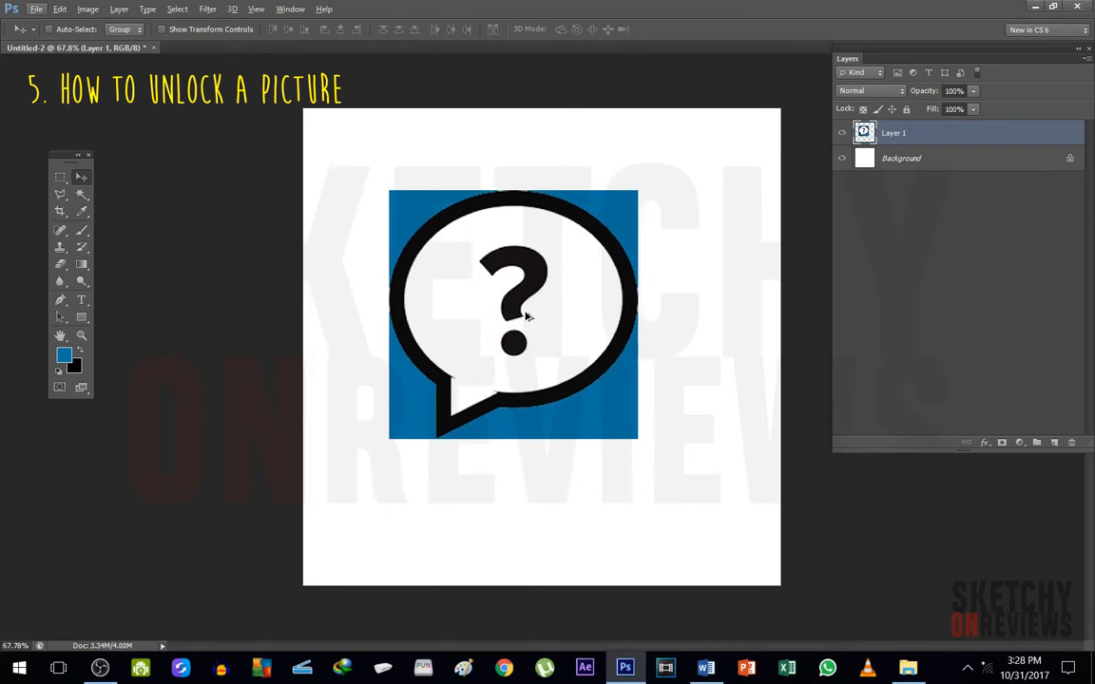
drag(847, 59, 813, 96)
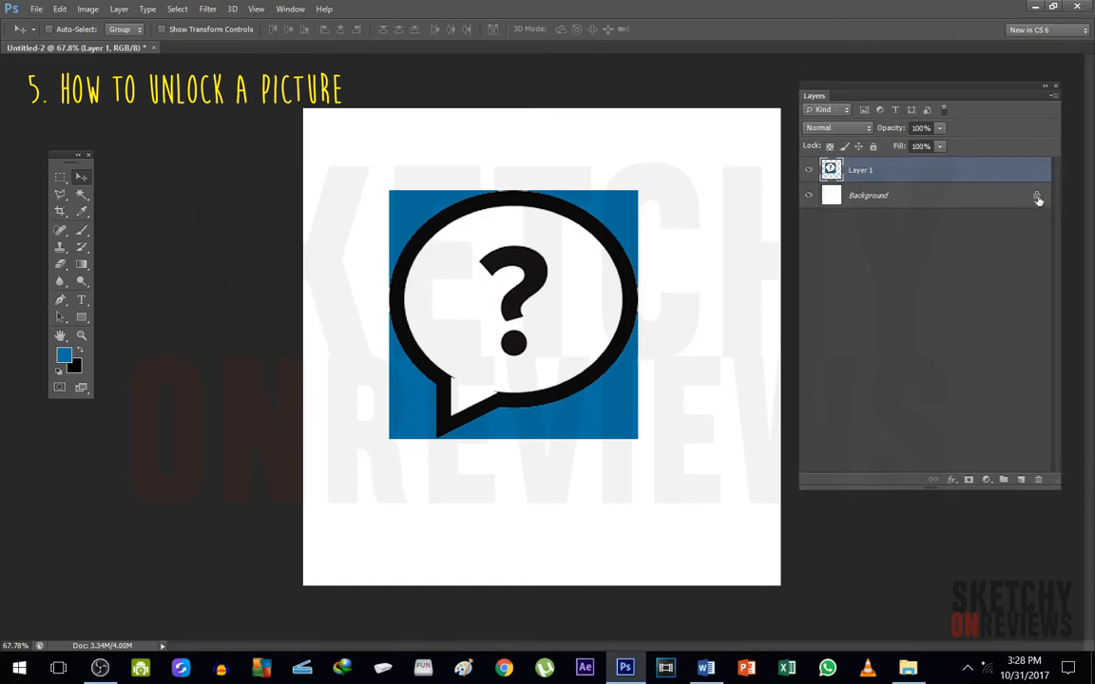
click(989, 202)
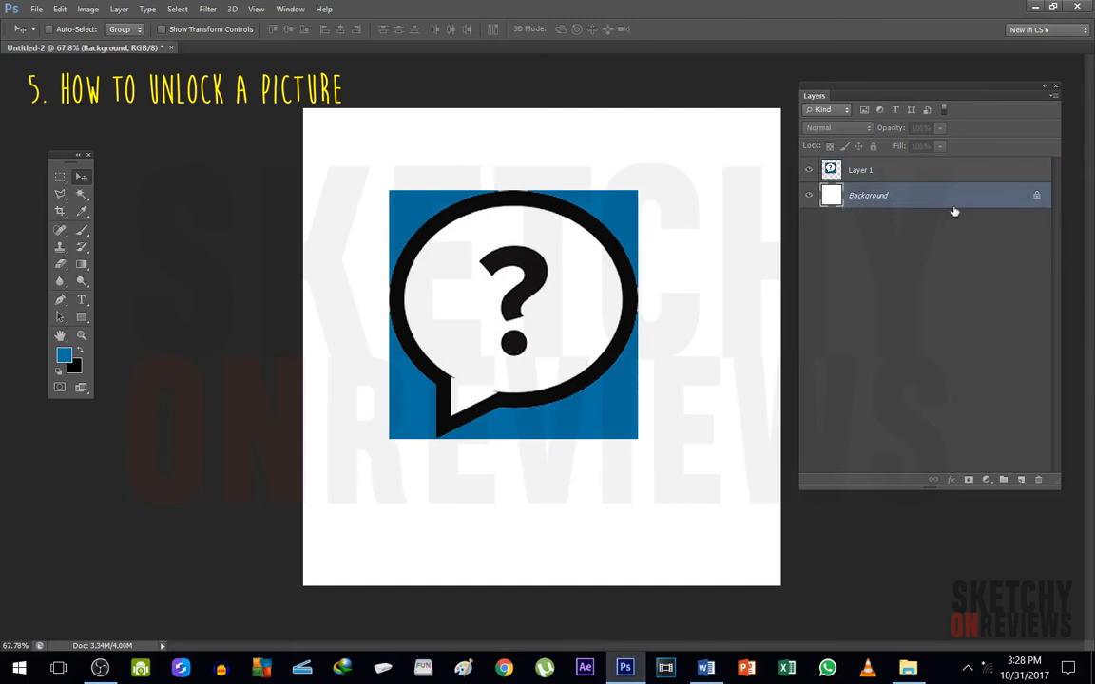
double_click(1035, 200)
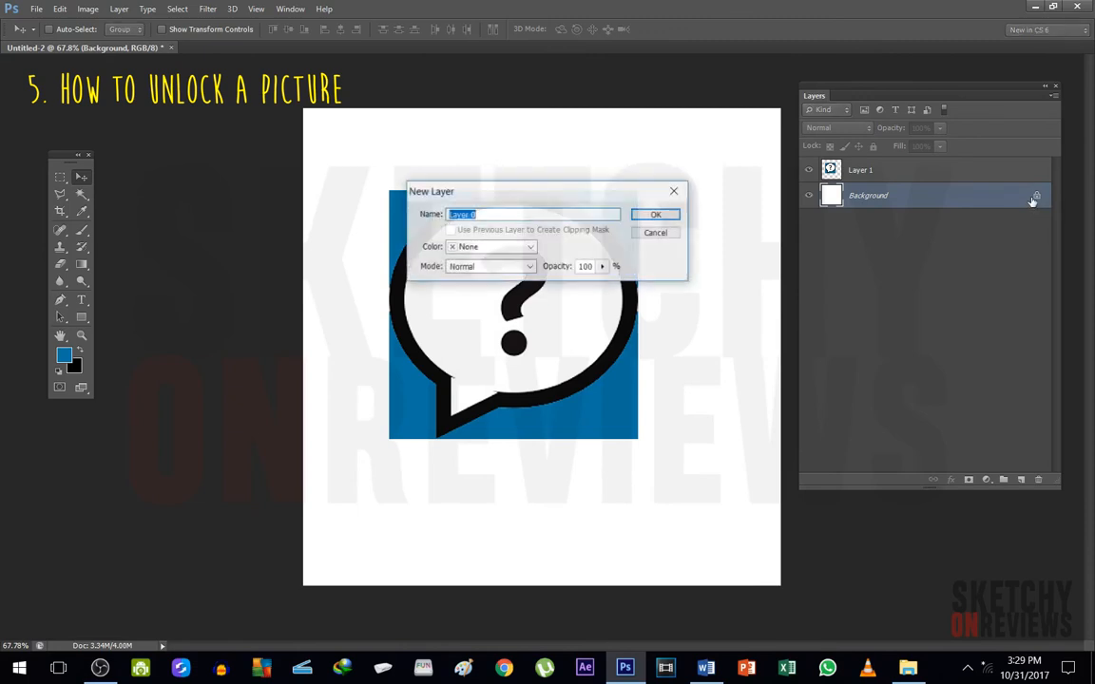
click(661, 220)
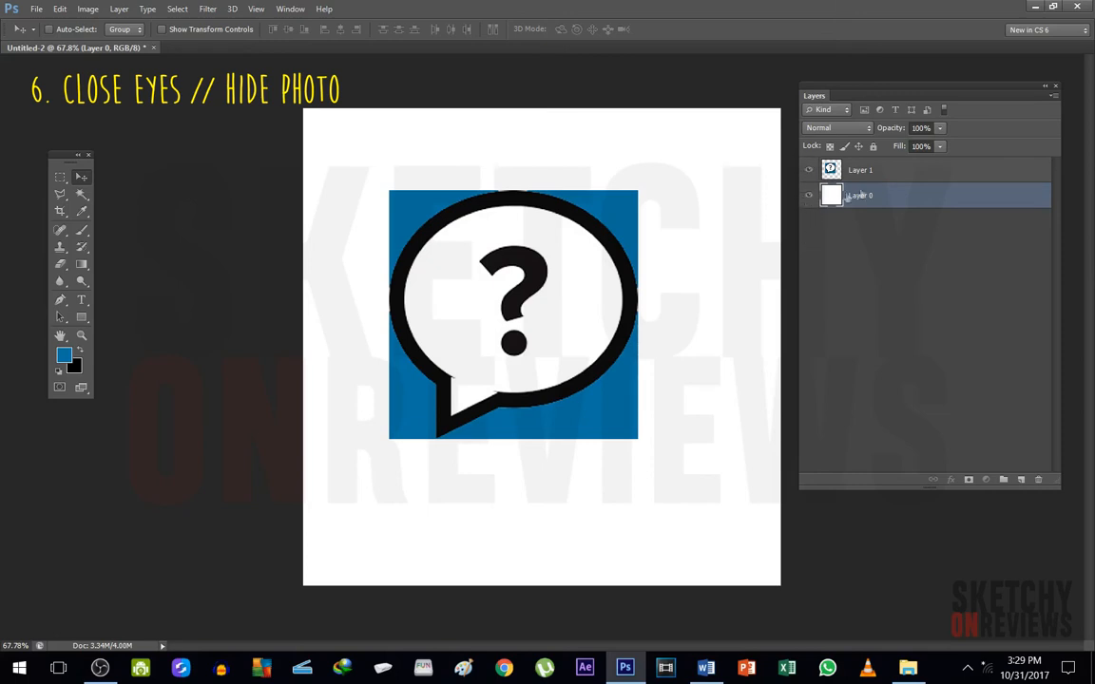
- Practise hiding and showing Layer 1 and Layer 0, leaving both layers visible
click(808, 171)
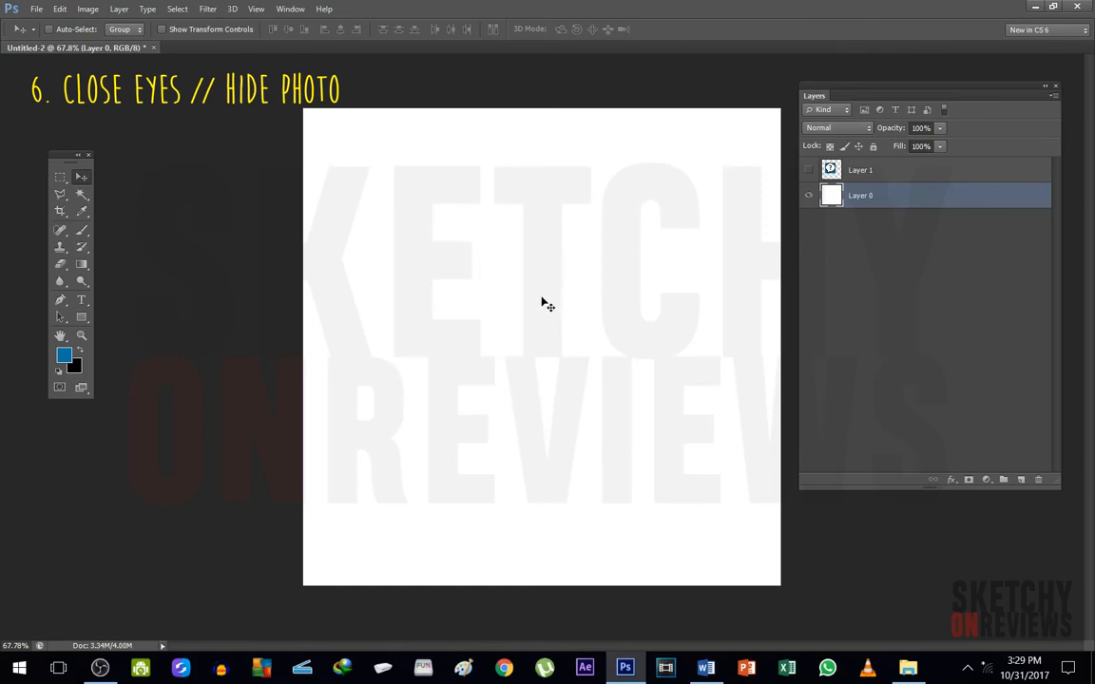
click(807, 170)
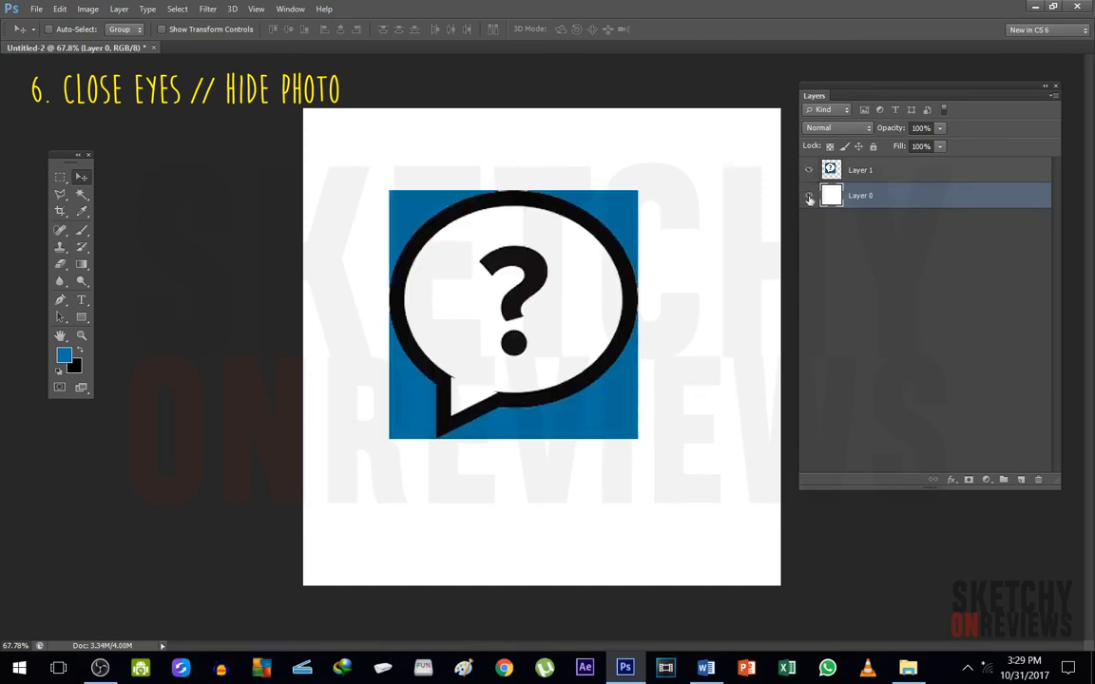
click(808, 195)
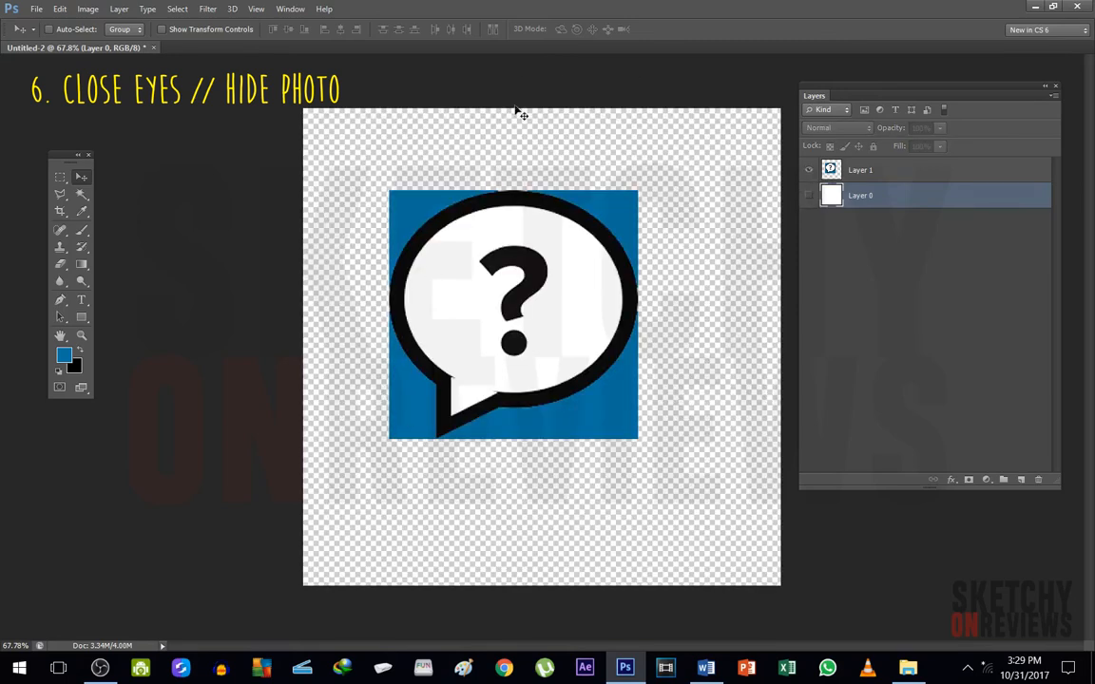
click(809, 170)
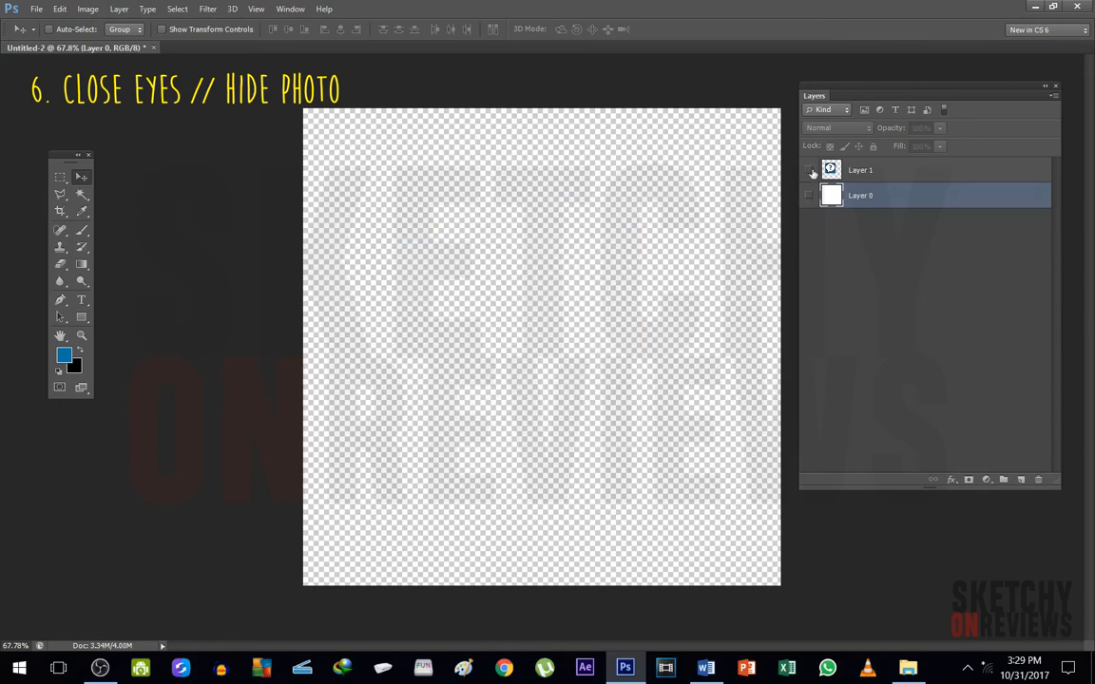
click(809, 170)
click(809, 196)
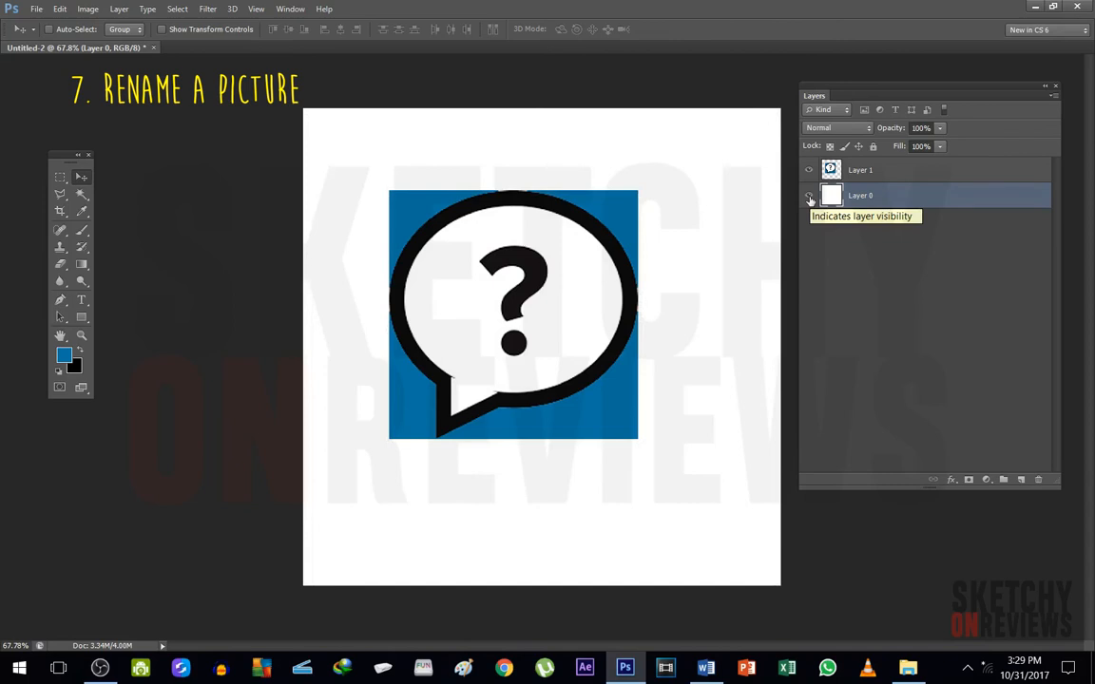
double_click(863, 170)
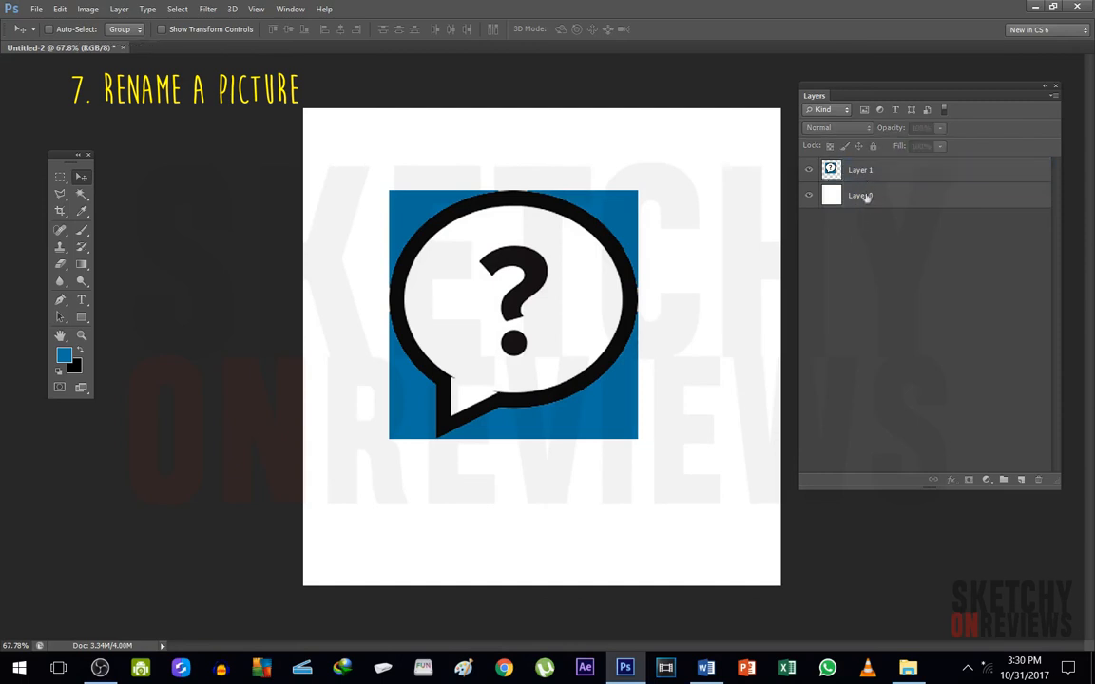
click(865, 171)
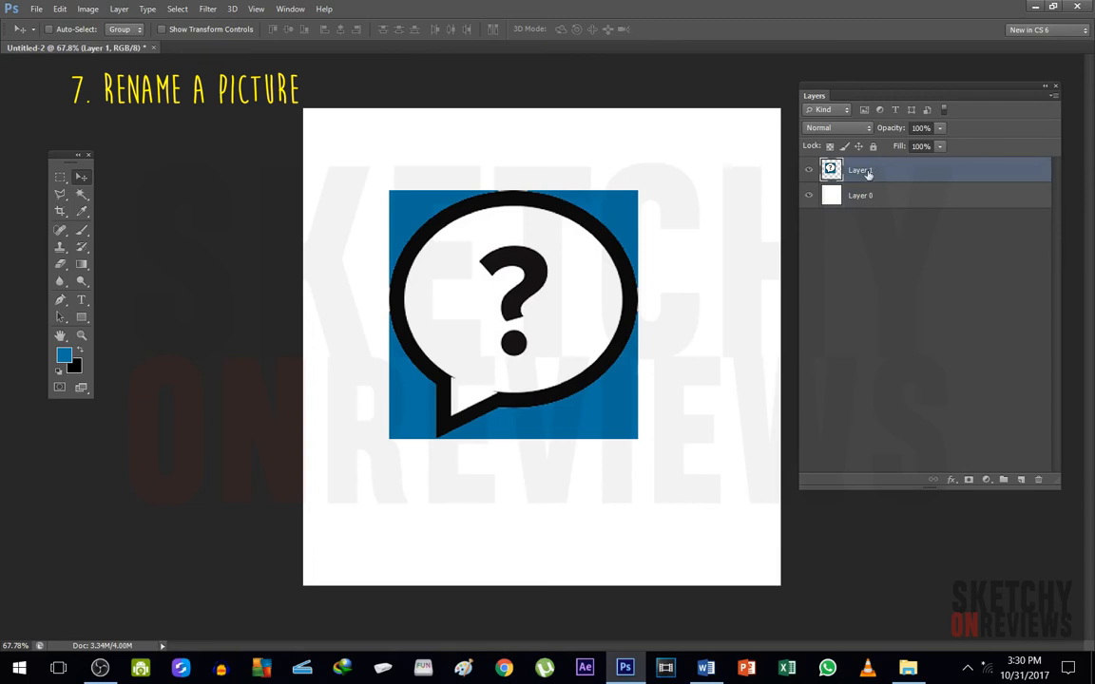
double_click(865, 171)
click(877, 239)
double_click(946, 179)
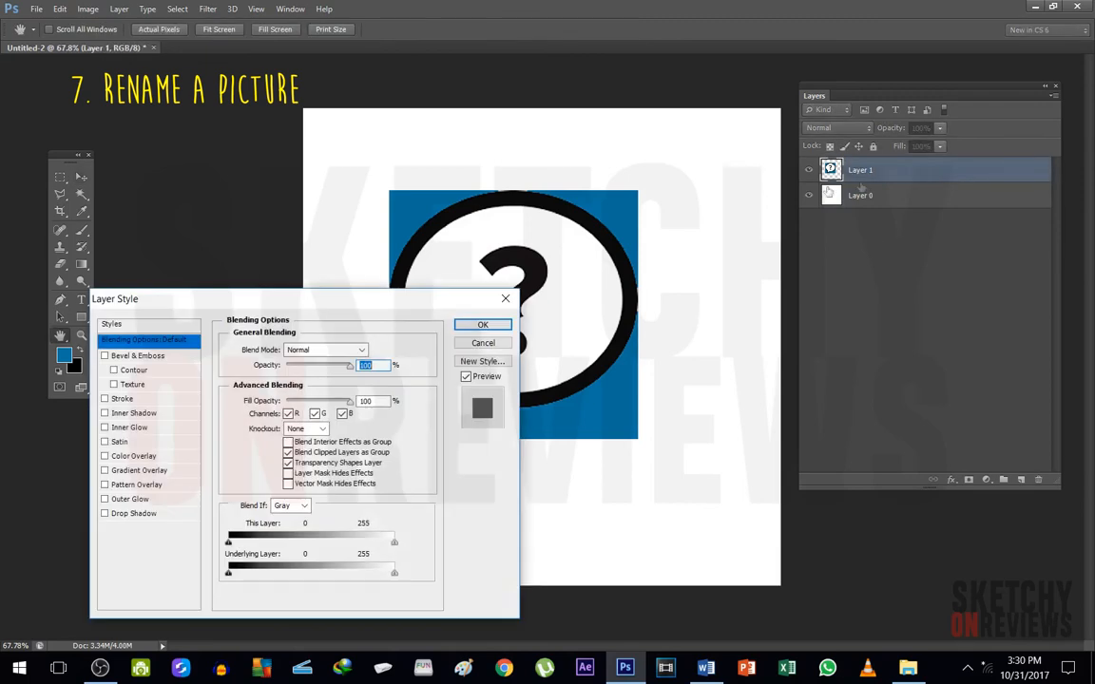
drag(398, 302, 618, 178)
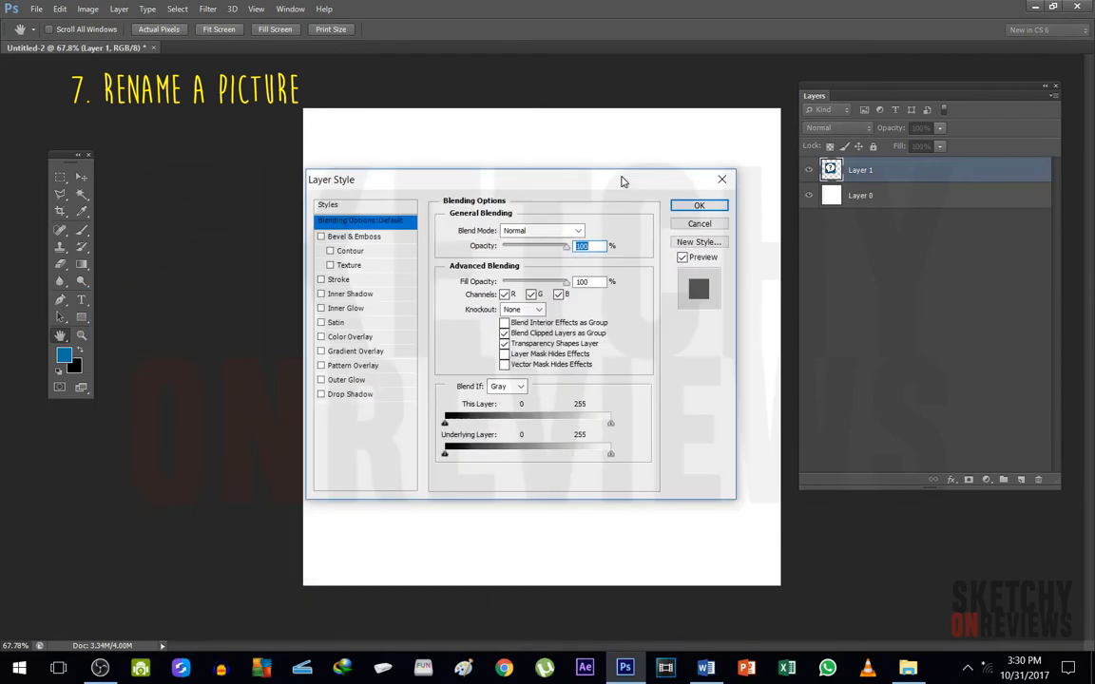
click(718, 176)
- Rename the question-mark picture's layer to PIC 1 and deselect it
double_click(861, 171)
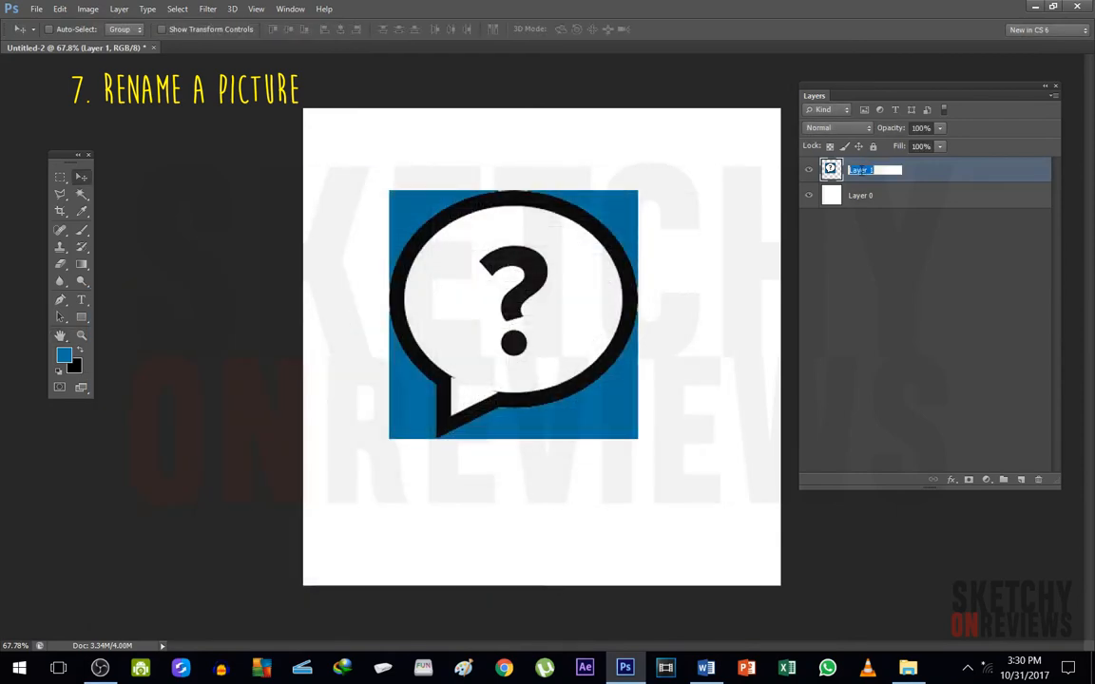
text(1 1)
key(Return)
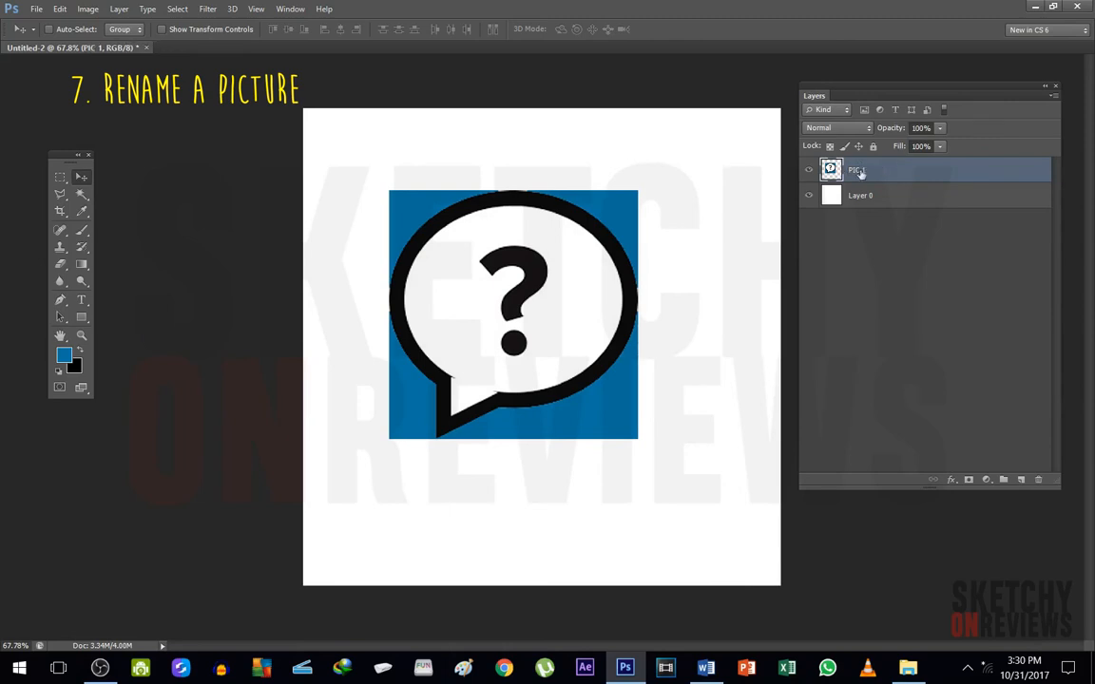
click(918, 265)
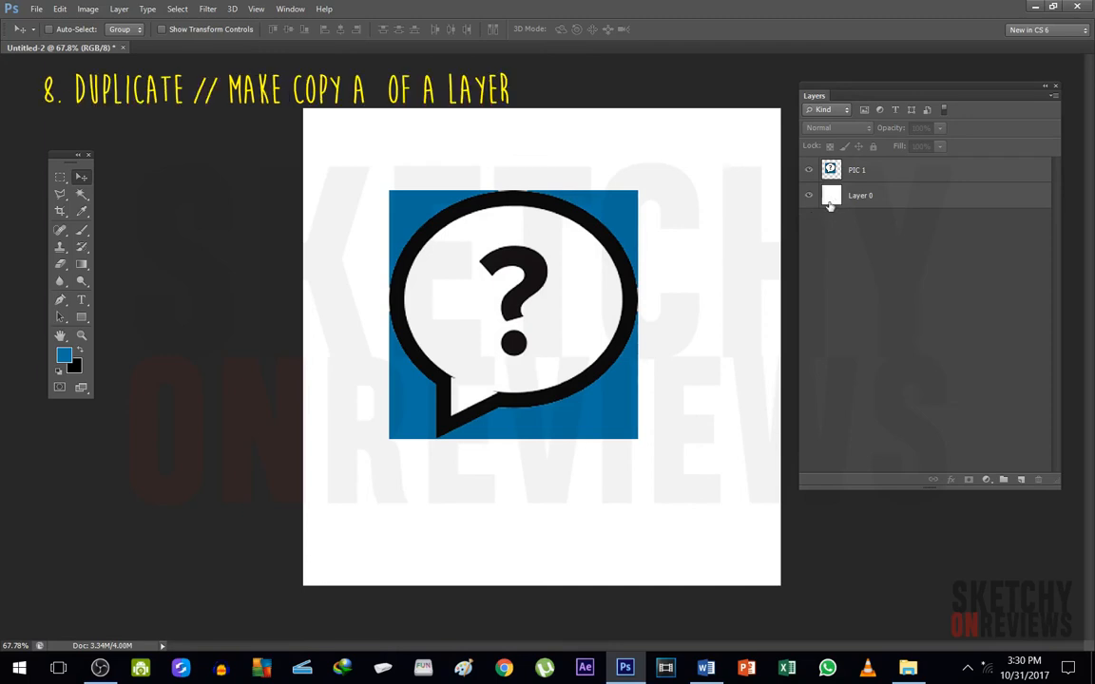
- Practise duplicating the PIC 1 layer and delete the copy
click(908, 173)
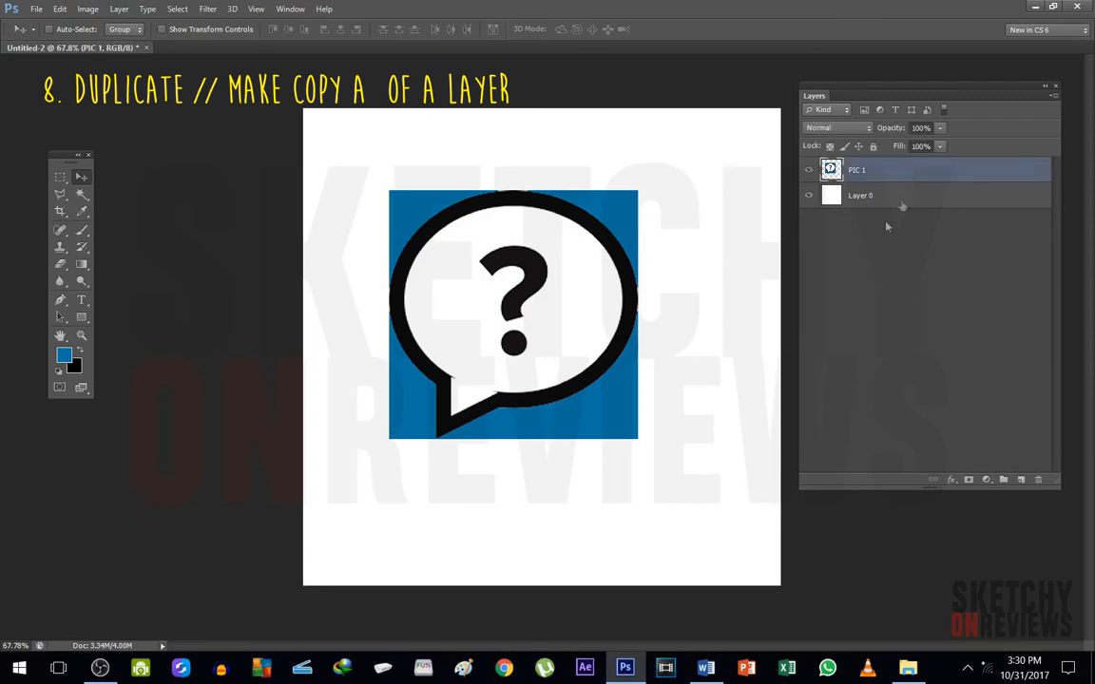
drag(884, 179, 1022, 480)
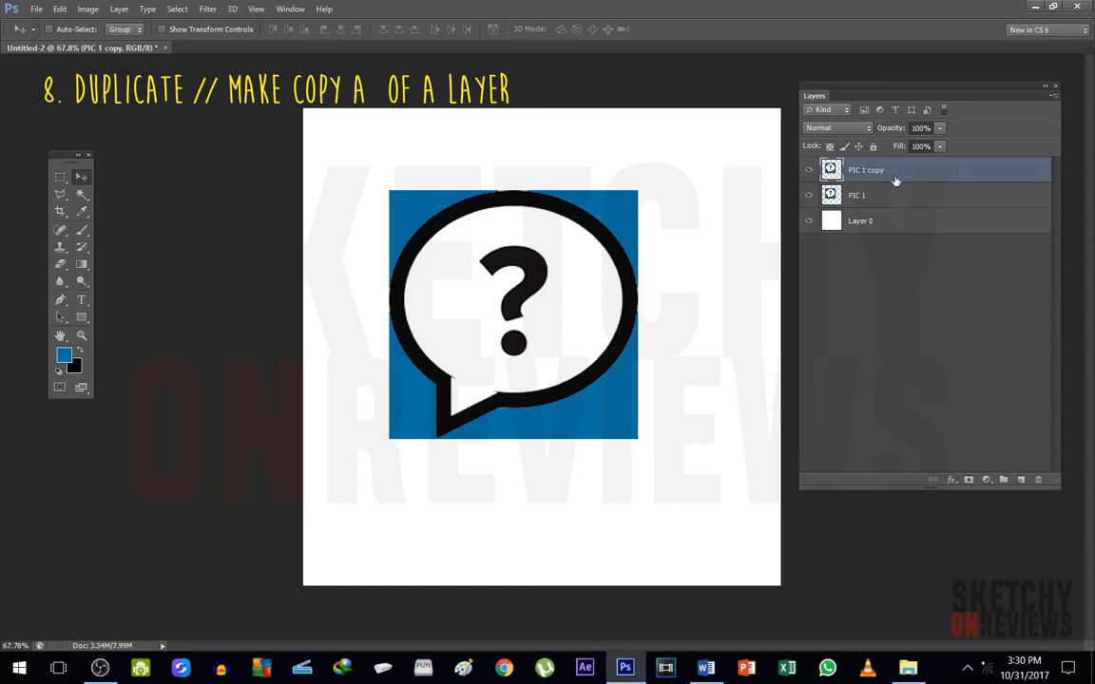
key(Delete)
- Duplicate the PIC 1 layer and leave no layer selected
drag(894, 173, 1022, 480)
click(921, 315)
click(910, 173)
click(916, 325)
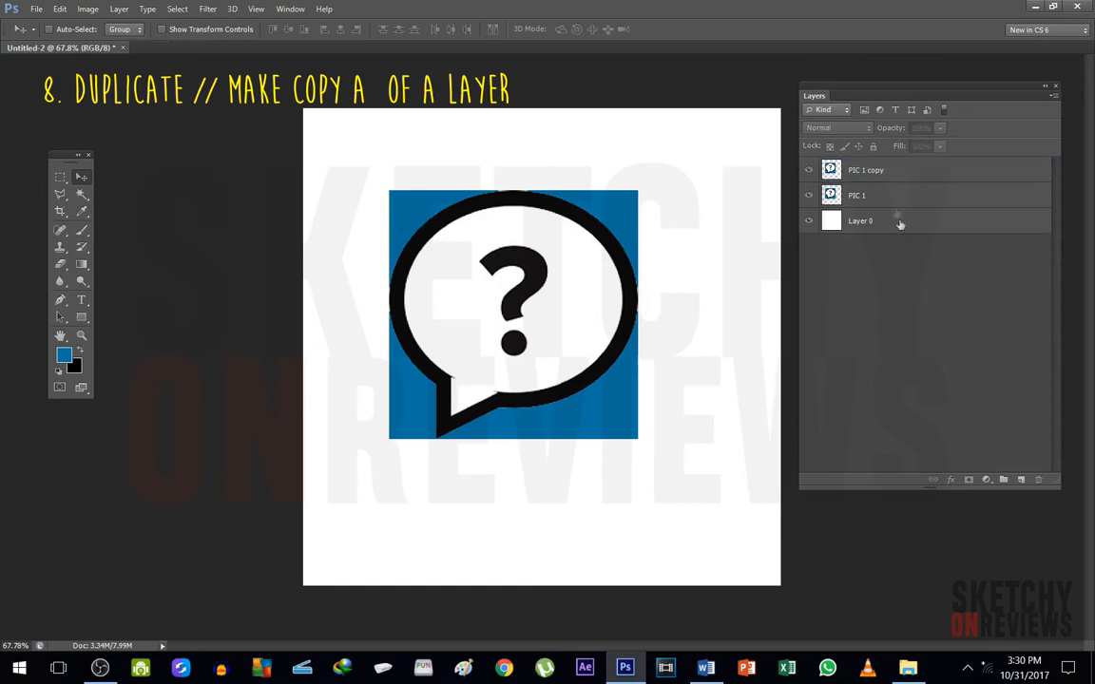
click(890, 176)
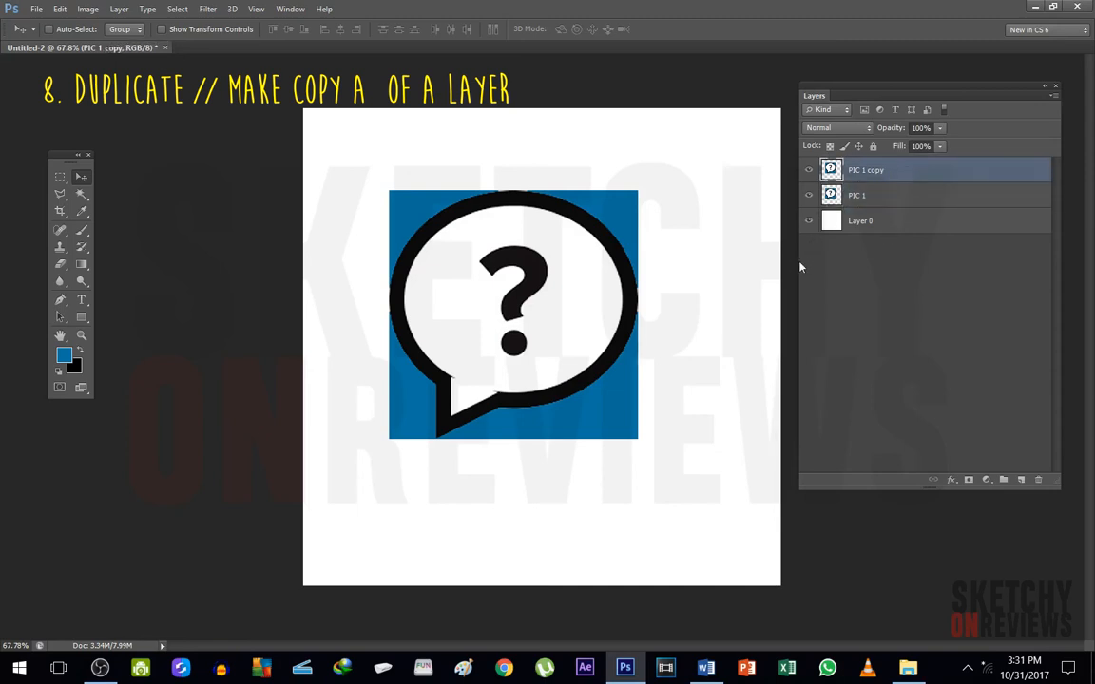
click(893, 199)
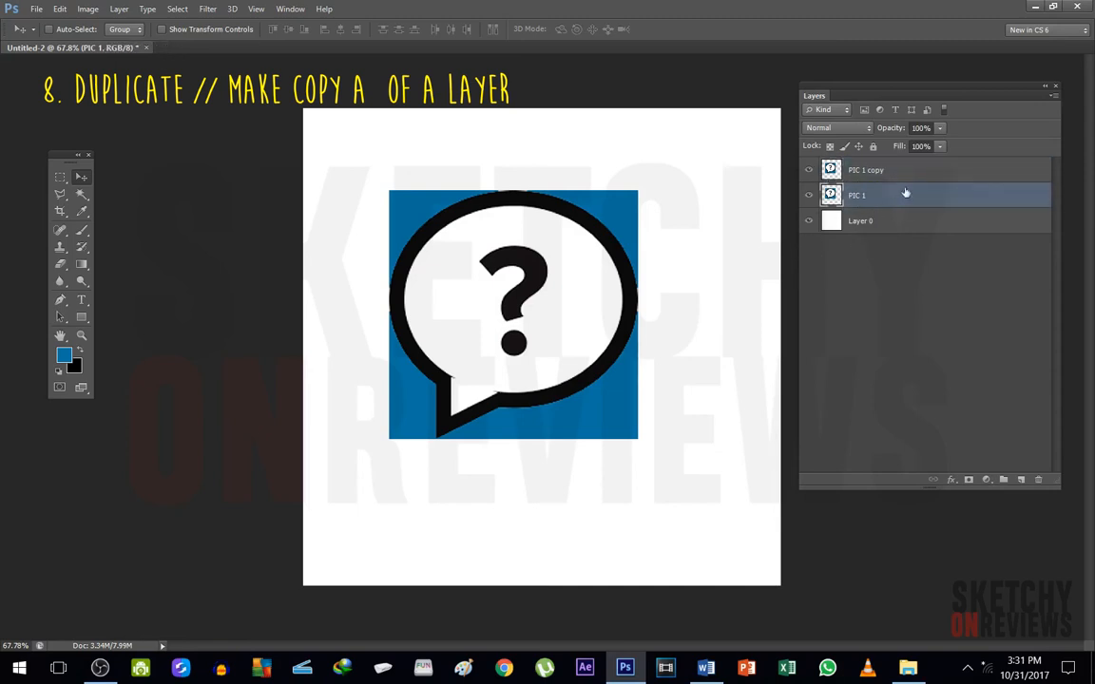
click(907, 172)
click(902, 230)
click(893, 248)
- Put the PIC 1 copy layer into a new layer group and rename the group FOLDER
click(873, 176)
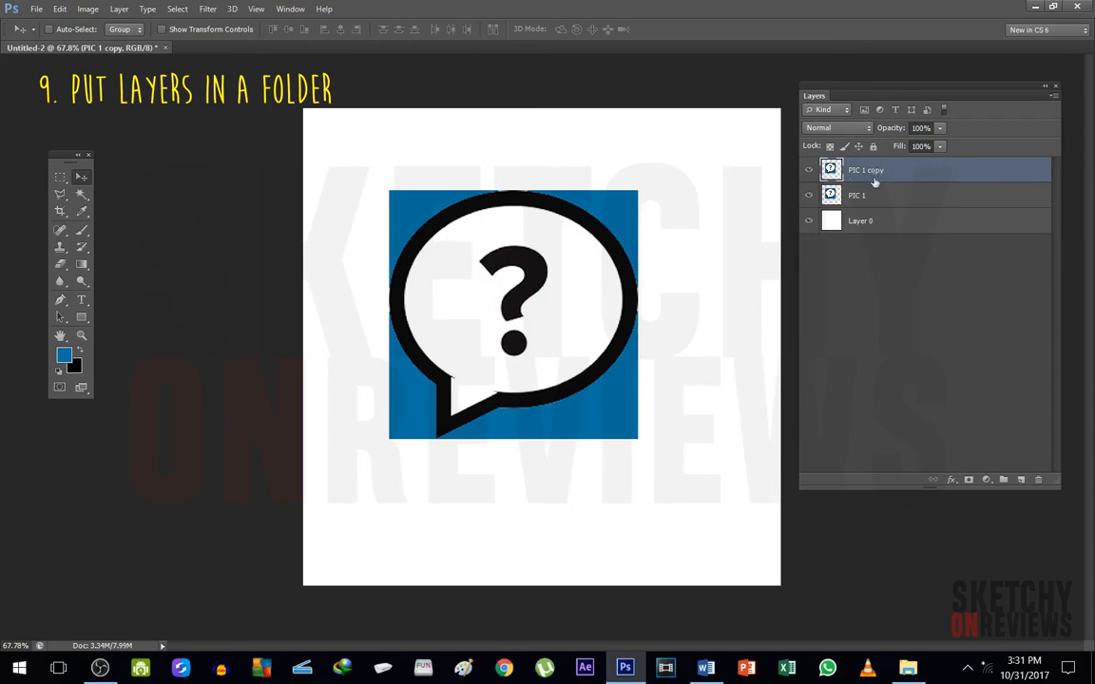
drag(941, 170, 1003, 480)
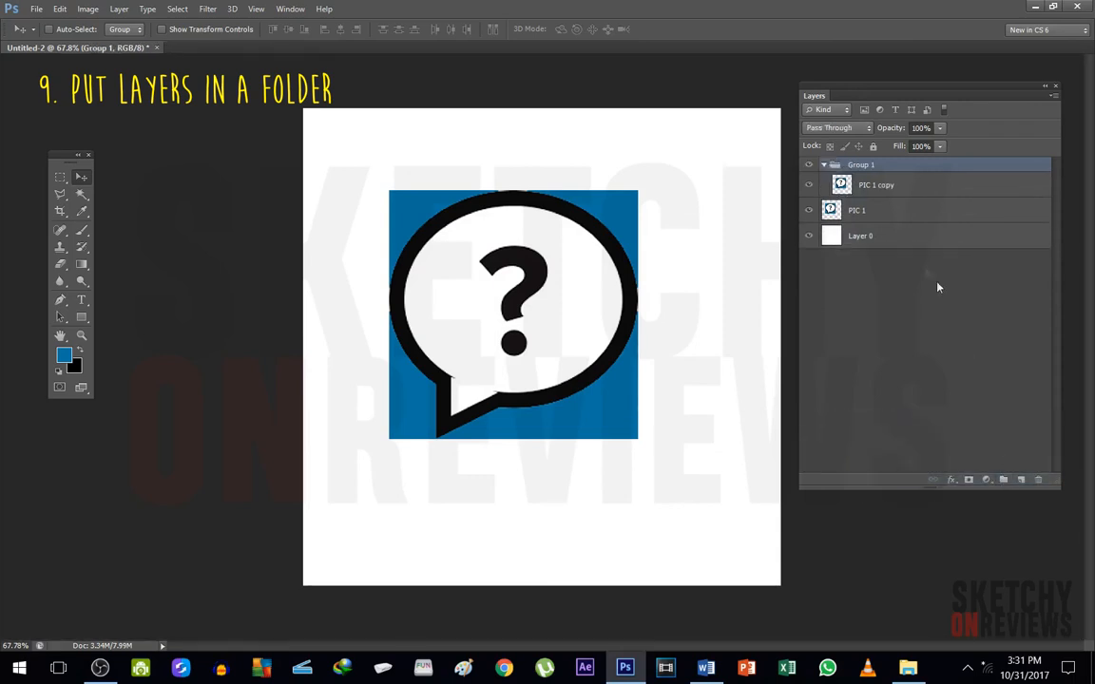
double_click(858, 166)
text(FOLDER)
key(Return)
- Practise collapsing, expanding, hiding and showing the FOLDER group, leaving it expanded and visible
click(823, 165)
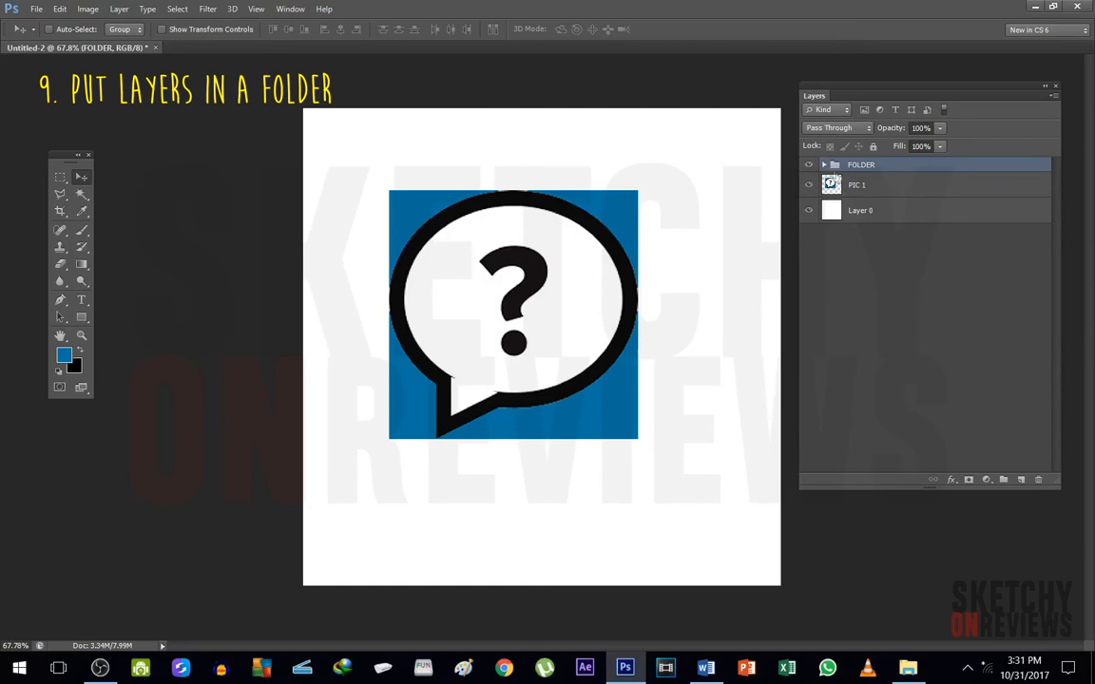
click(823, 166)
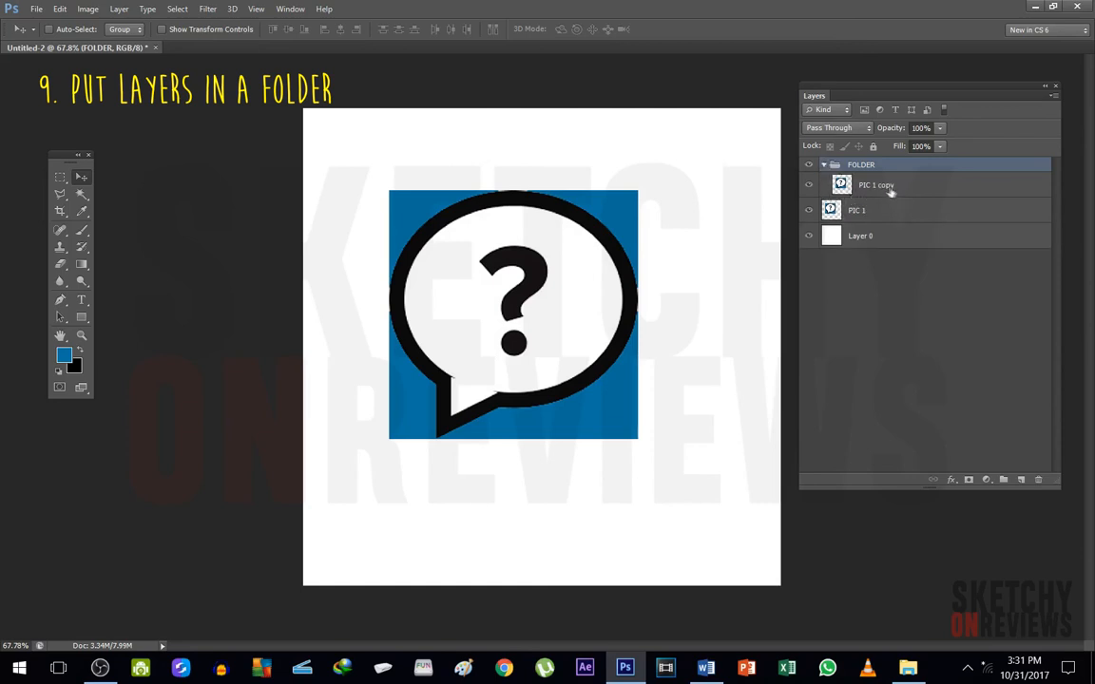
click(823, 165)
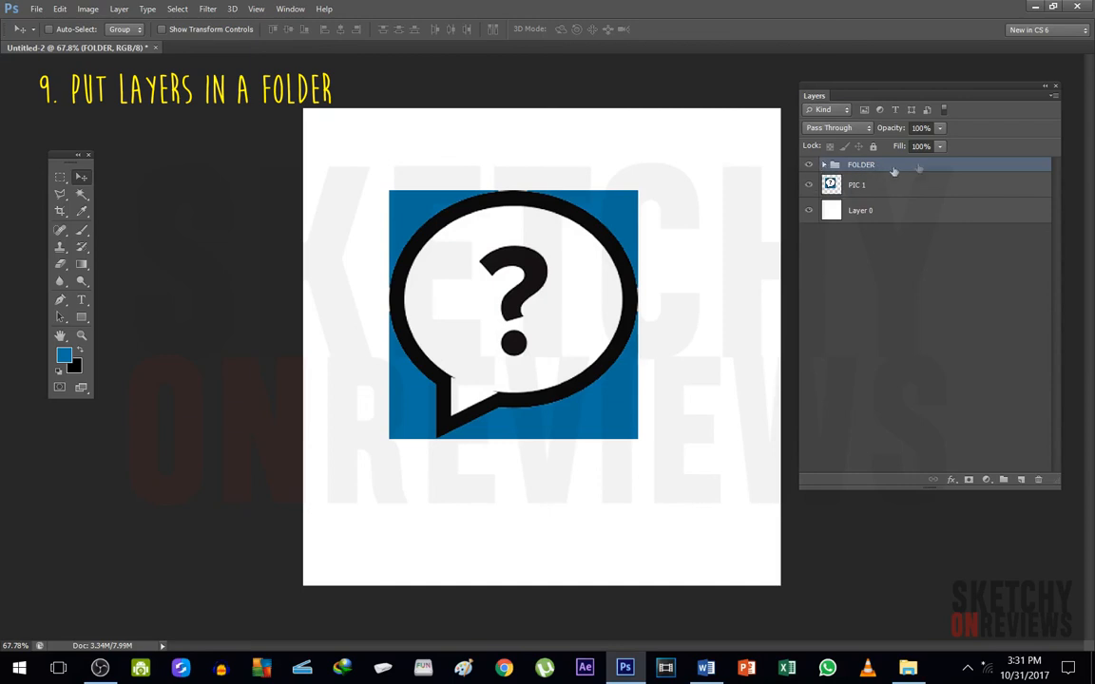
click(807, 166)
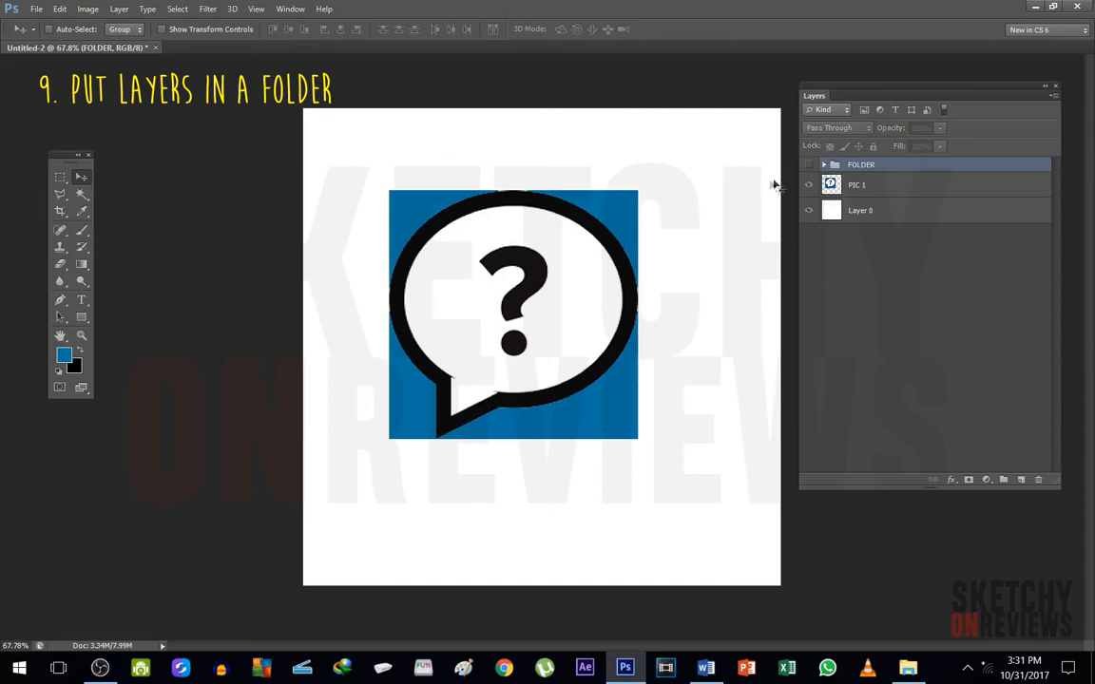
click(823, 165)
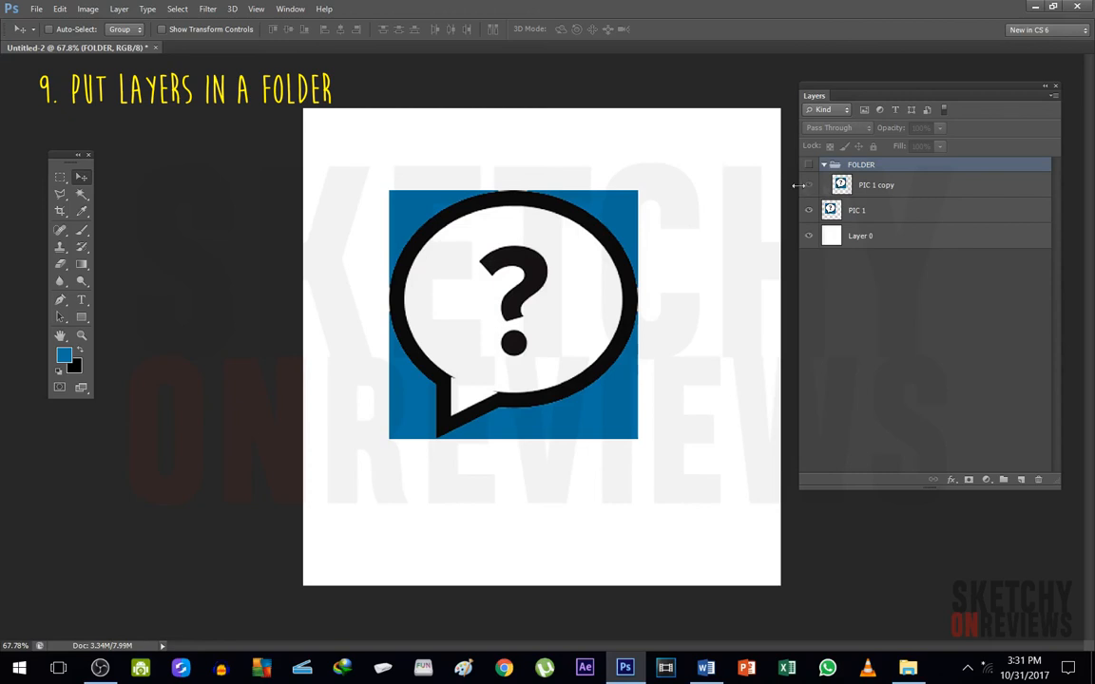
click(808, 164)
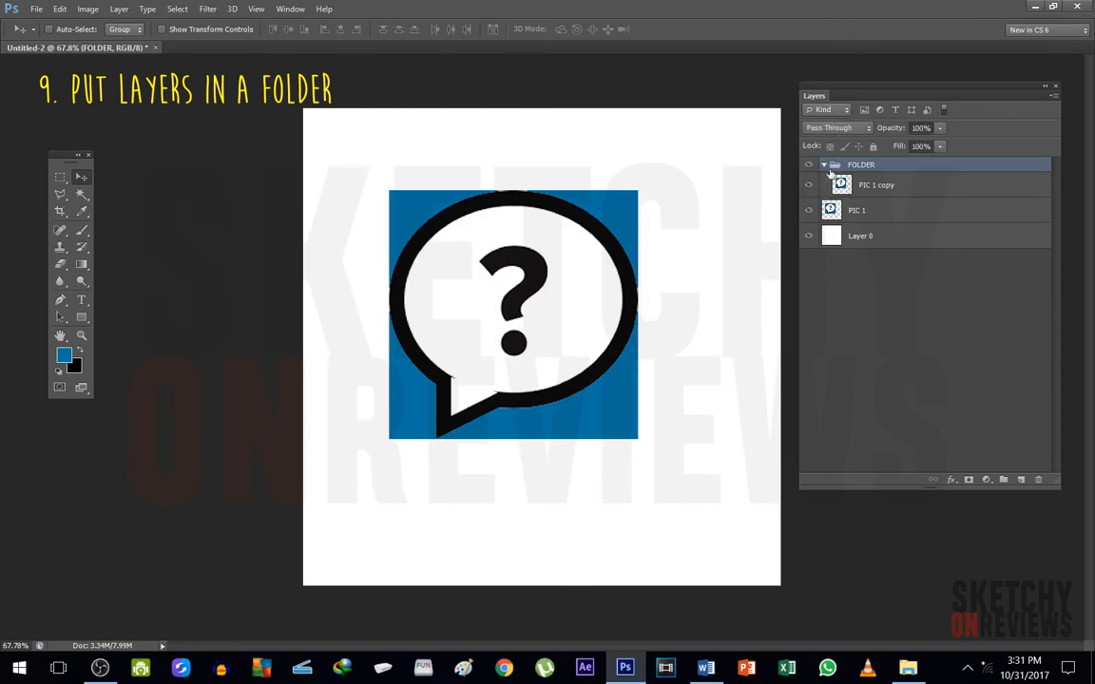
- Move the PIC 1 layer into the collapsed FOLDER group, check the group's contents and collapse it again
click(870, 213)
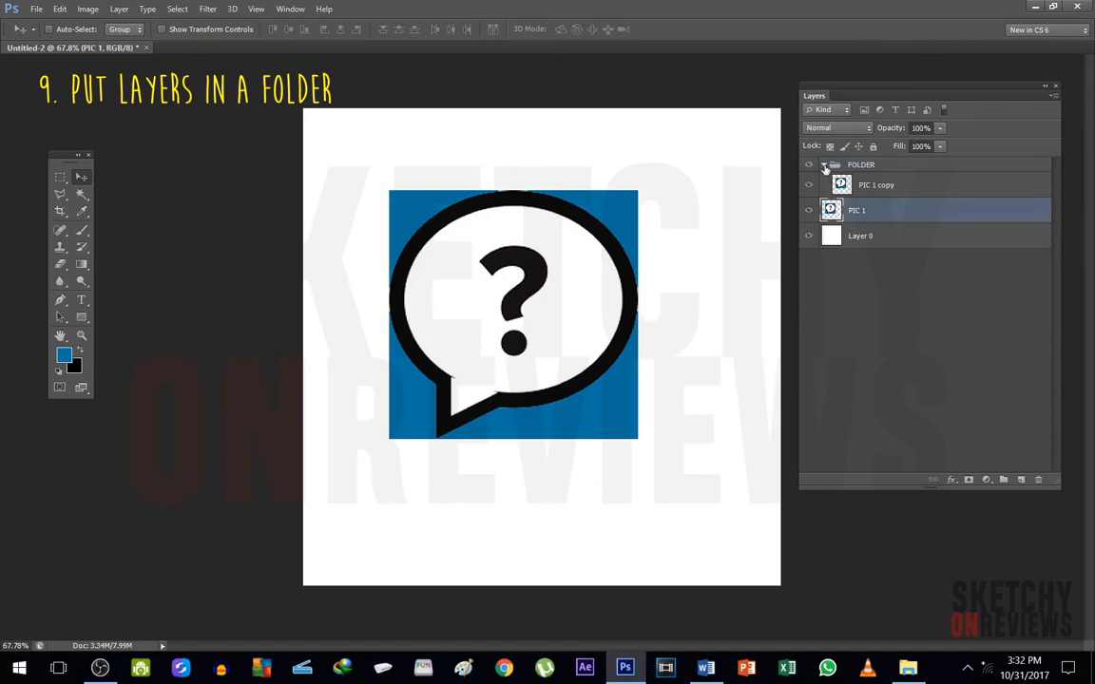
click(823, 166)
click(897, 276)
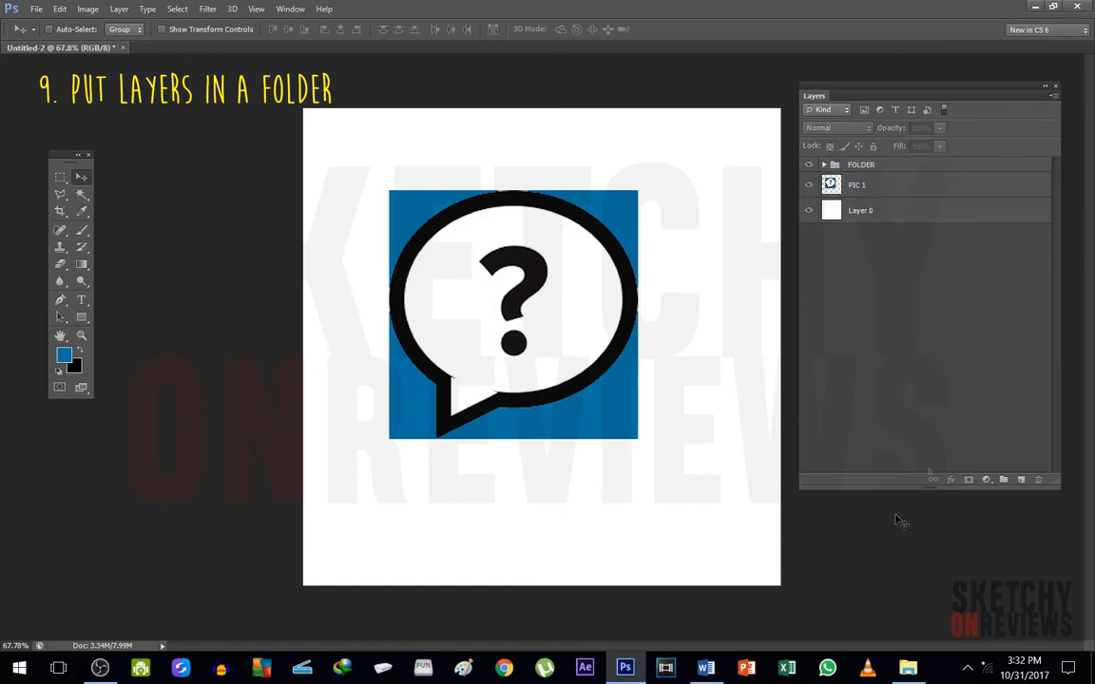
mouse_move(890, 184)
mouse_down()
mouse_move(960, 398)
mouse_move(937, 165)
mouse_move(899, 174)
mouse_move(876, 164)
mouse_up()
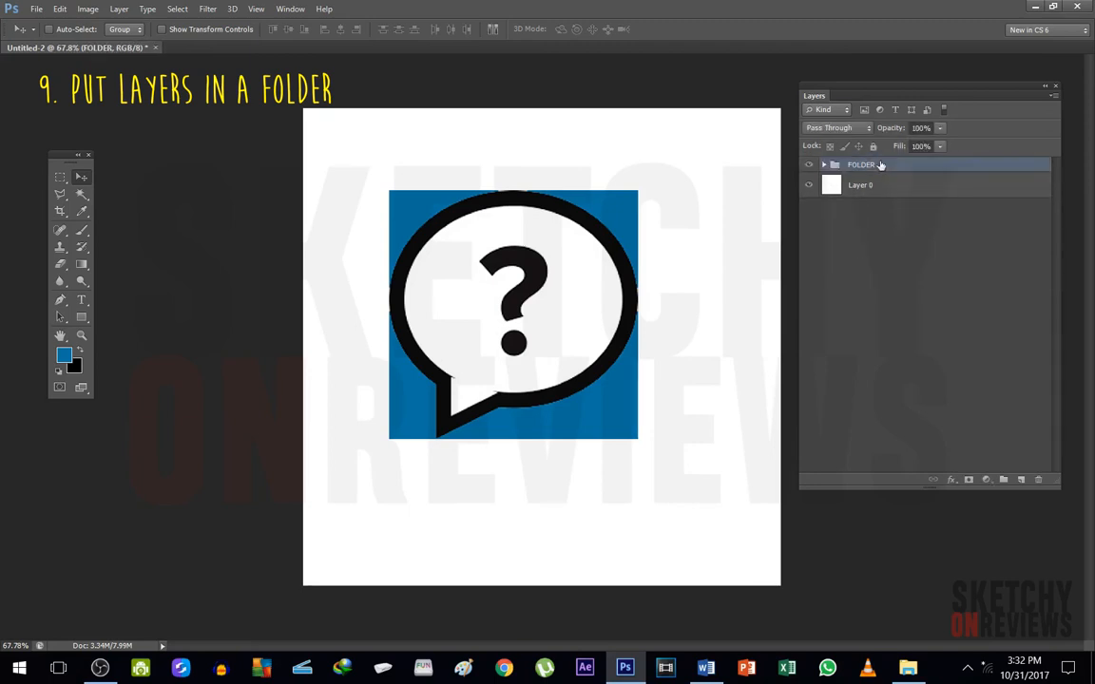
click(823, 164)
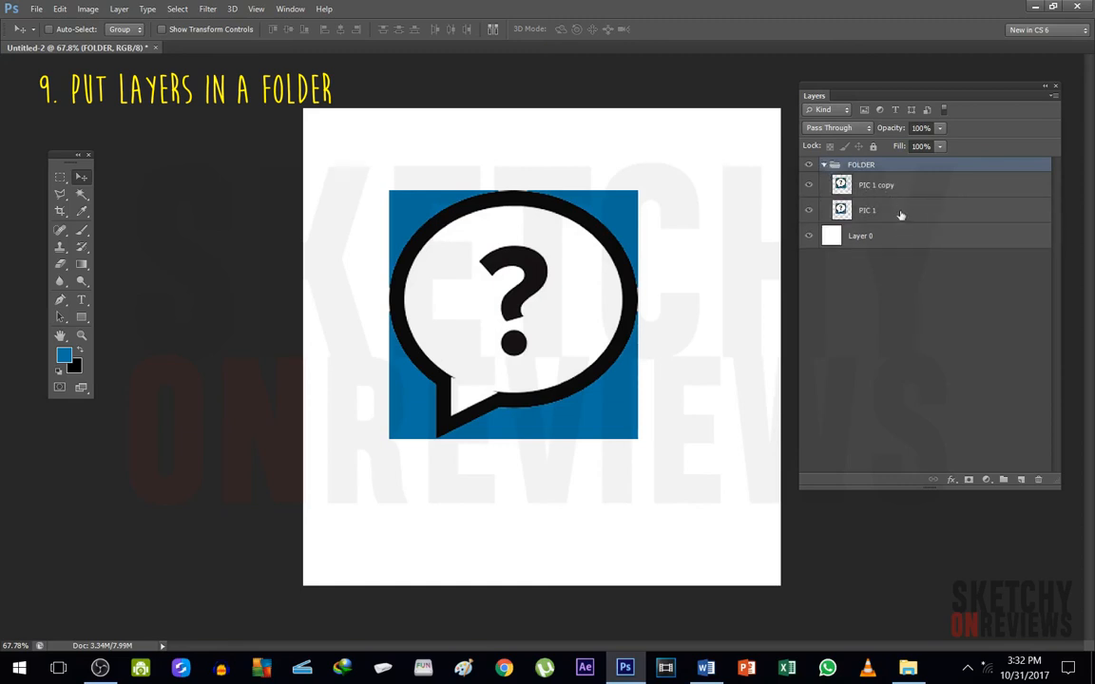
click(824, 166)
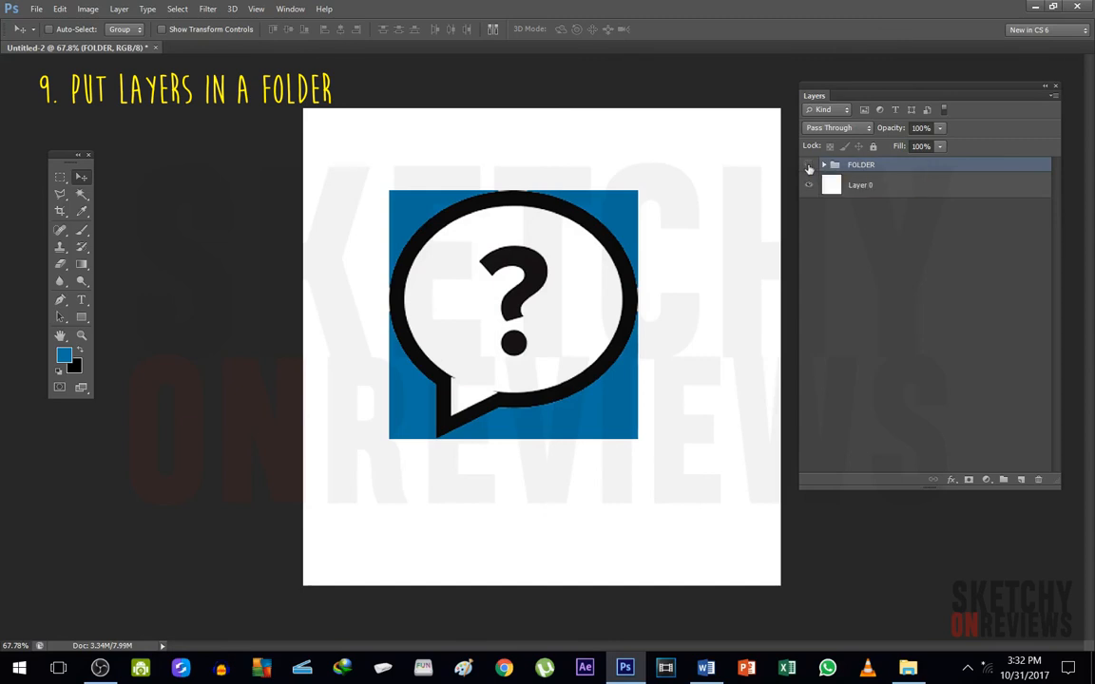
- Hide the FOLDER group, move Layer 0 into it, and show the expanded group again
click(809, 165)
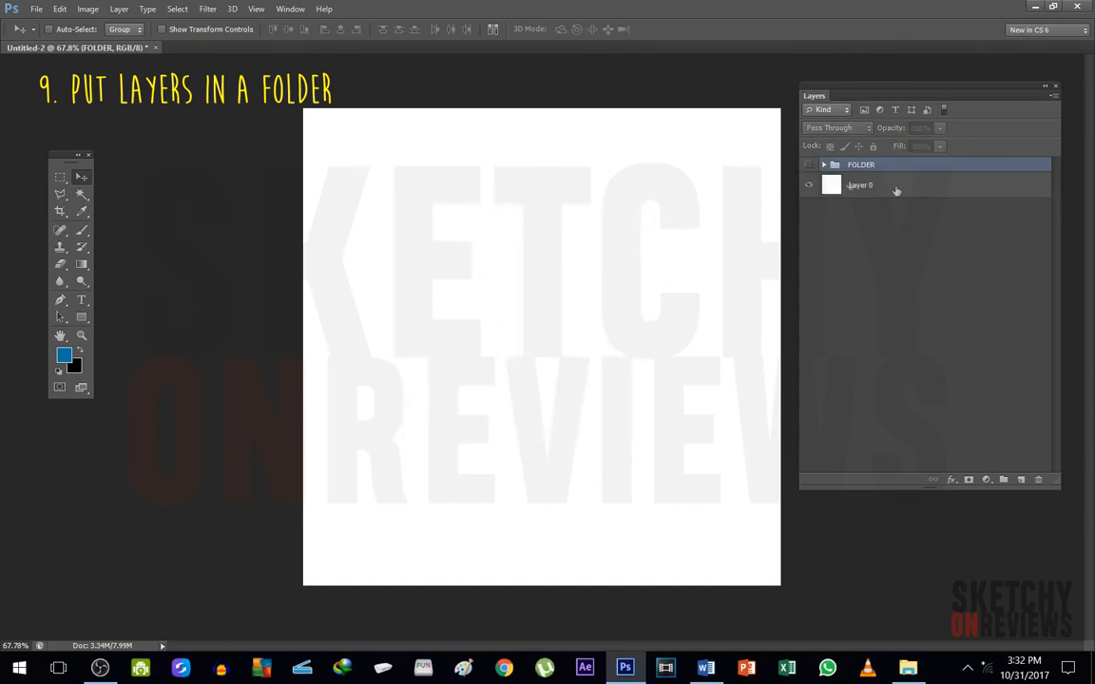
drag(912, 190, 892, 167)
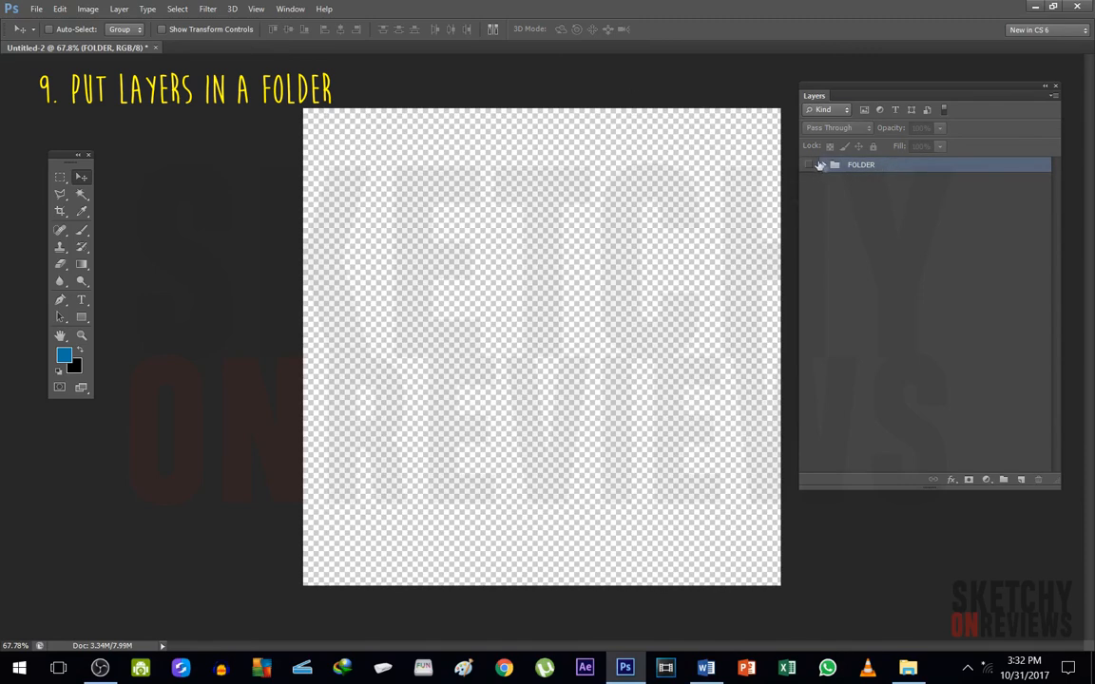
click(826, 165)
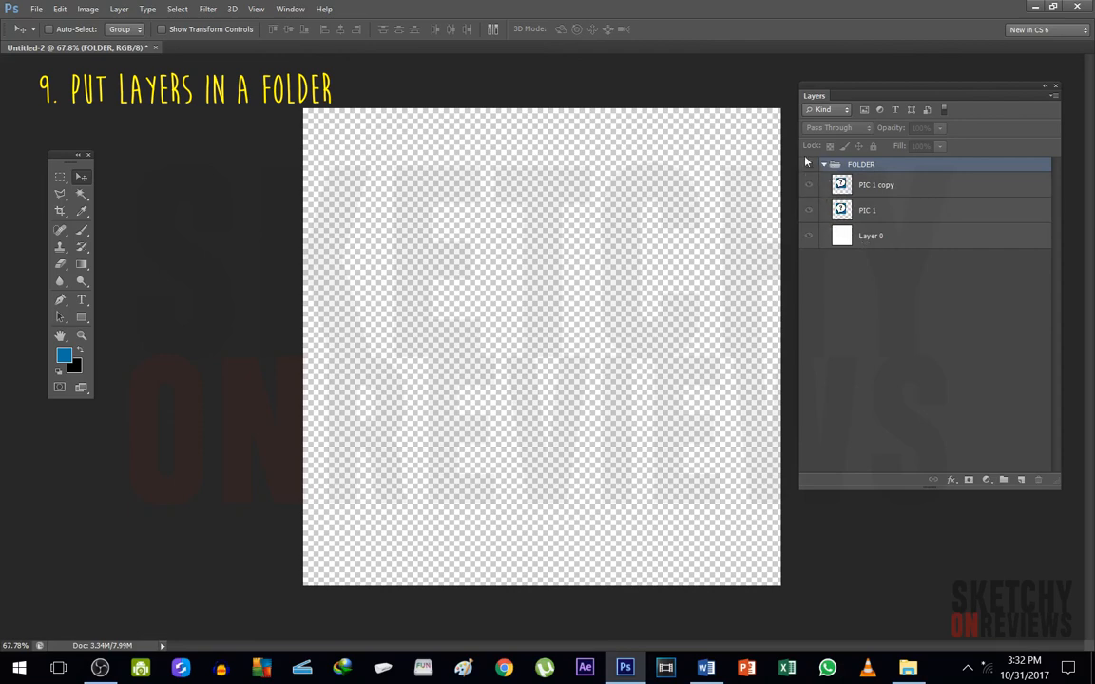
click(809, 164)
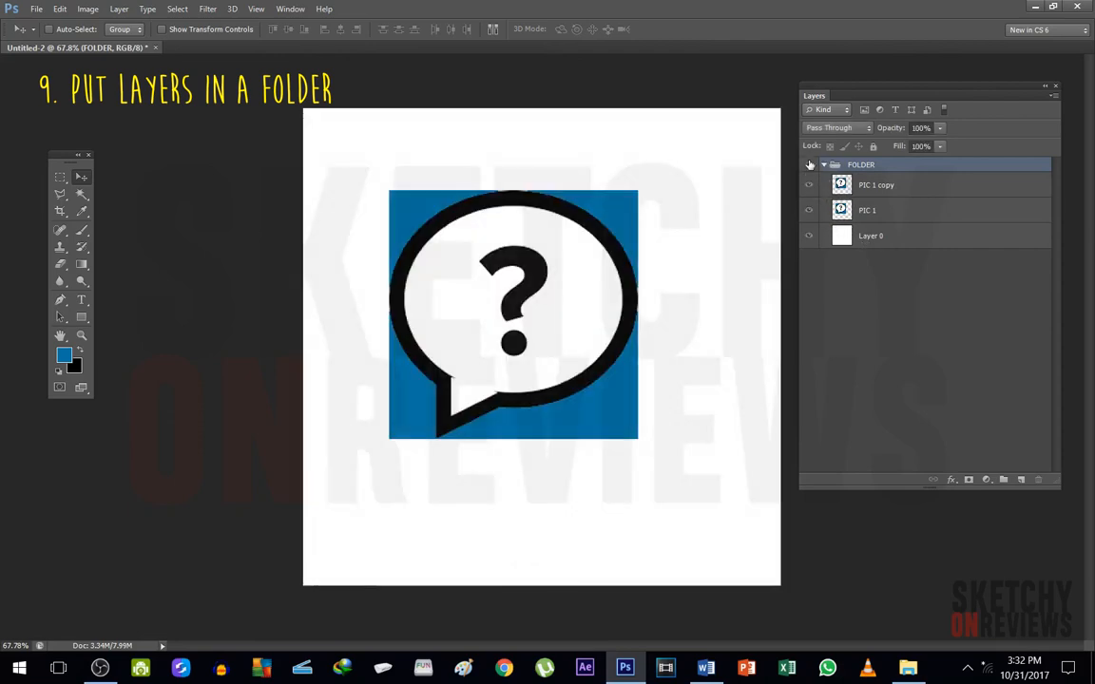
- Move the PIC 1 layer out of the group to above FOLDER and leave the group collapsed
click(870, 211)
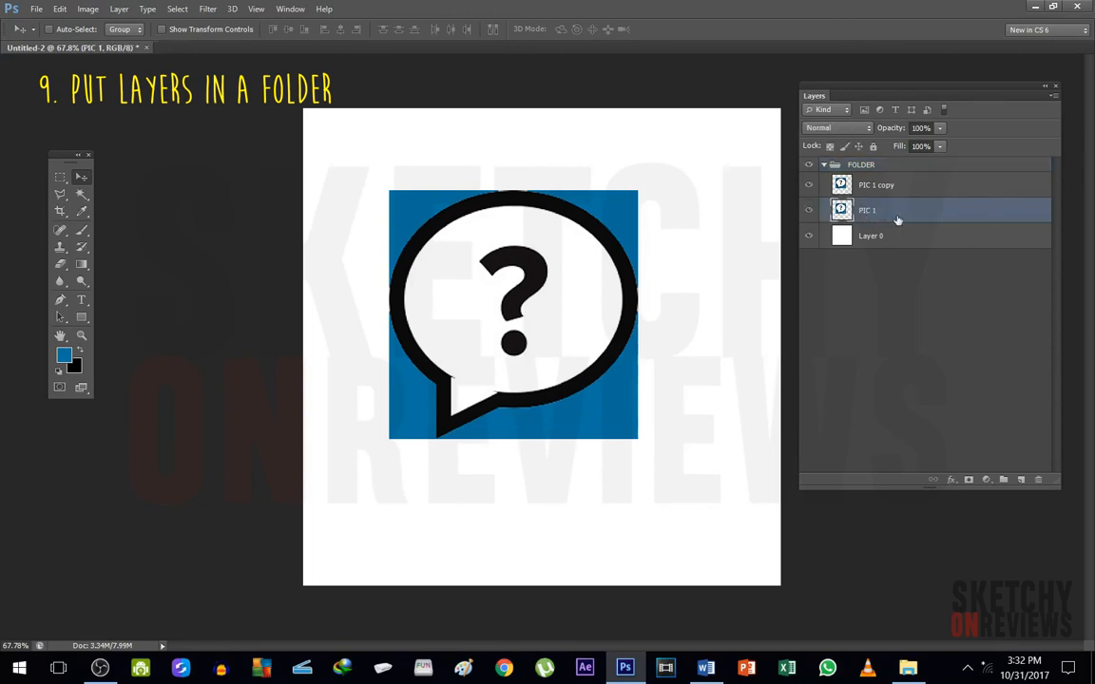
drag(945, 219, 903, 163)
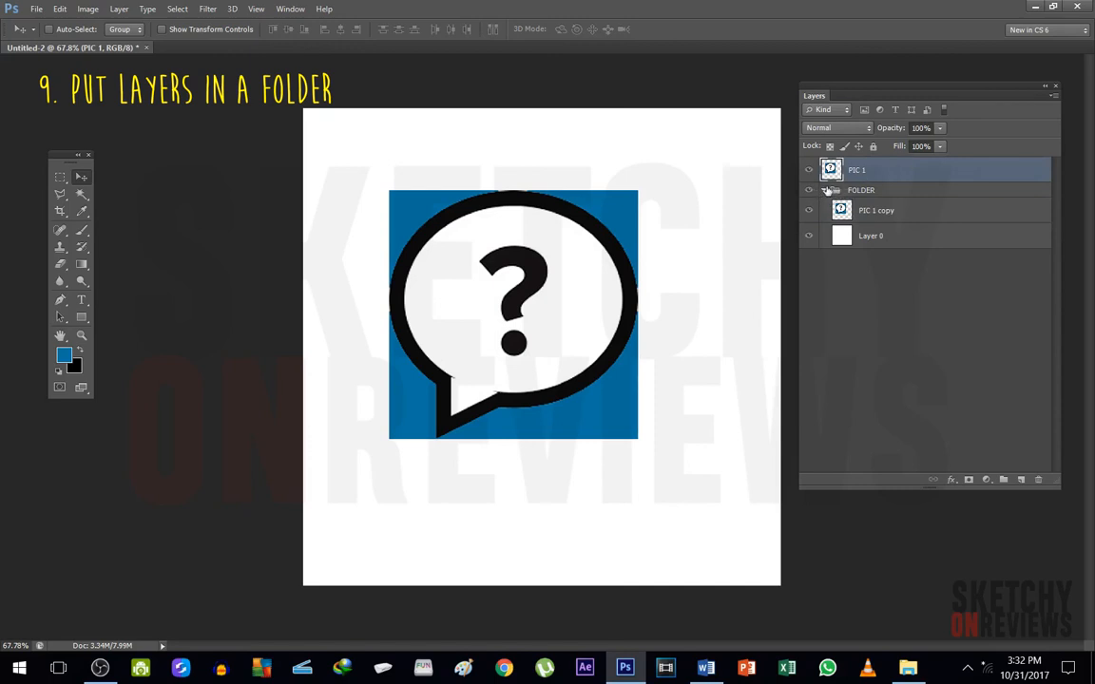
click(825, 190)
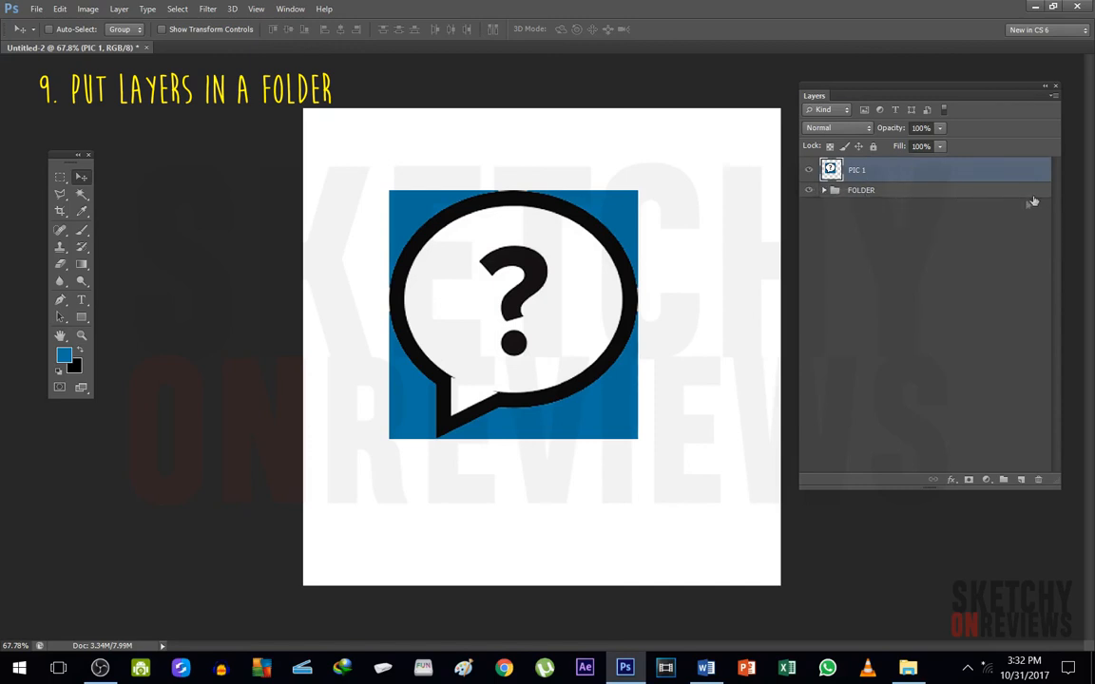
click(824, 190)
click(825, 190)
- Move PIC 1's picture down and to the right on the canvas, and hide the FOLDER group, expanding its contents
drag(663, 241, 763, 330)
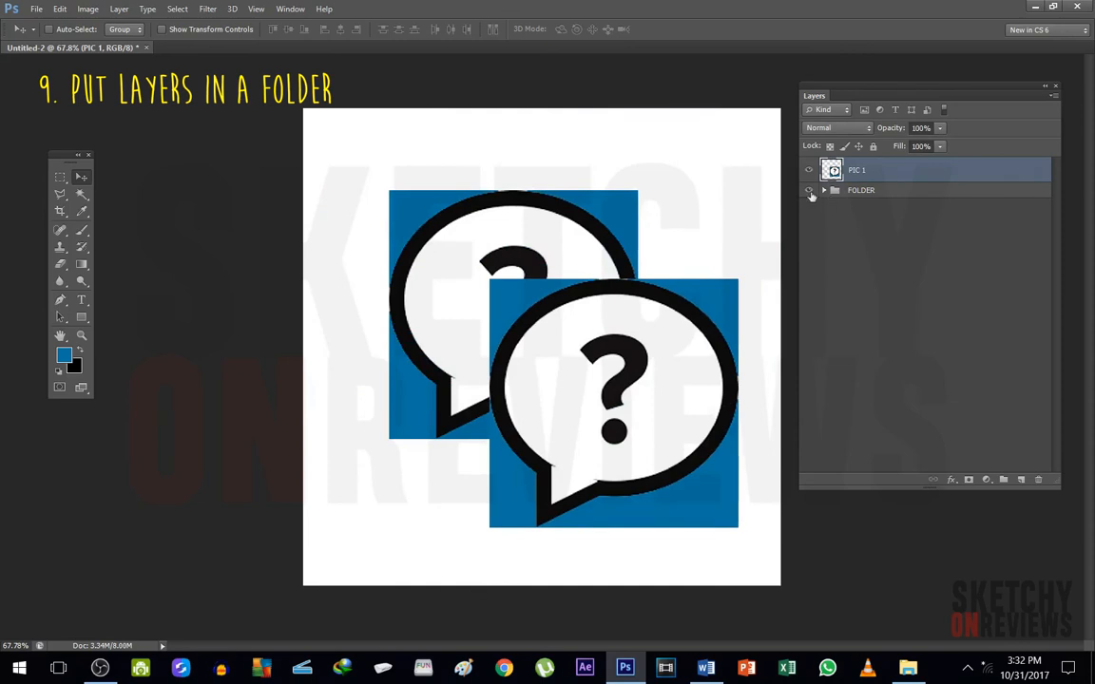
click(808, 190)
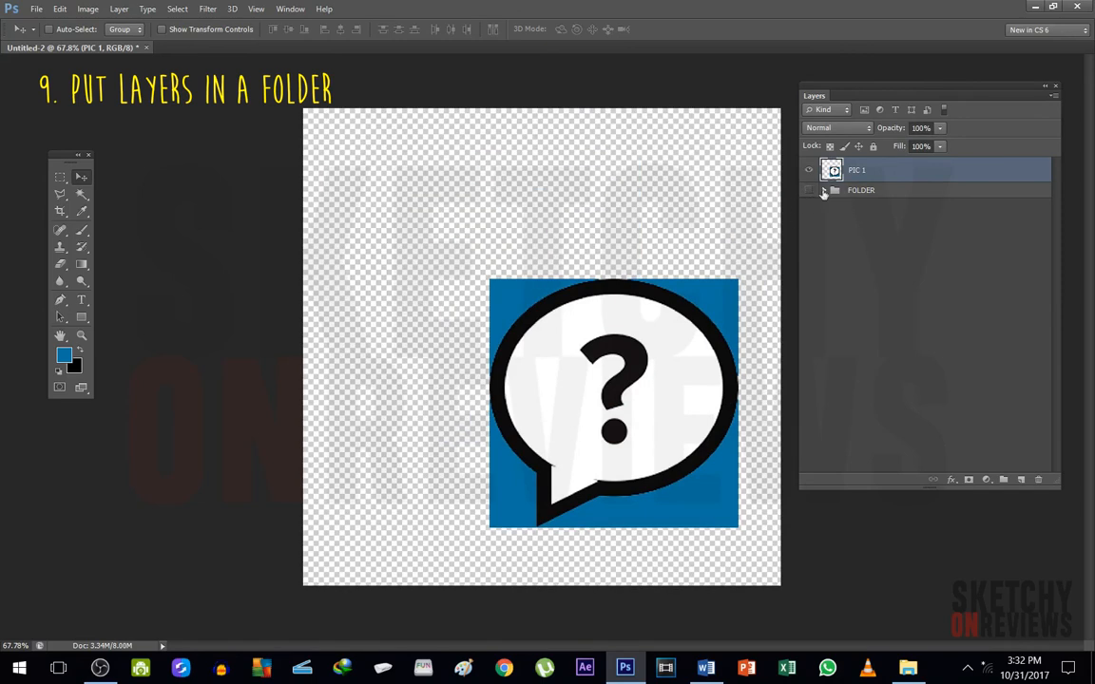
click(823, 190)
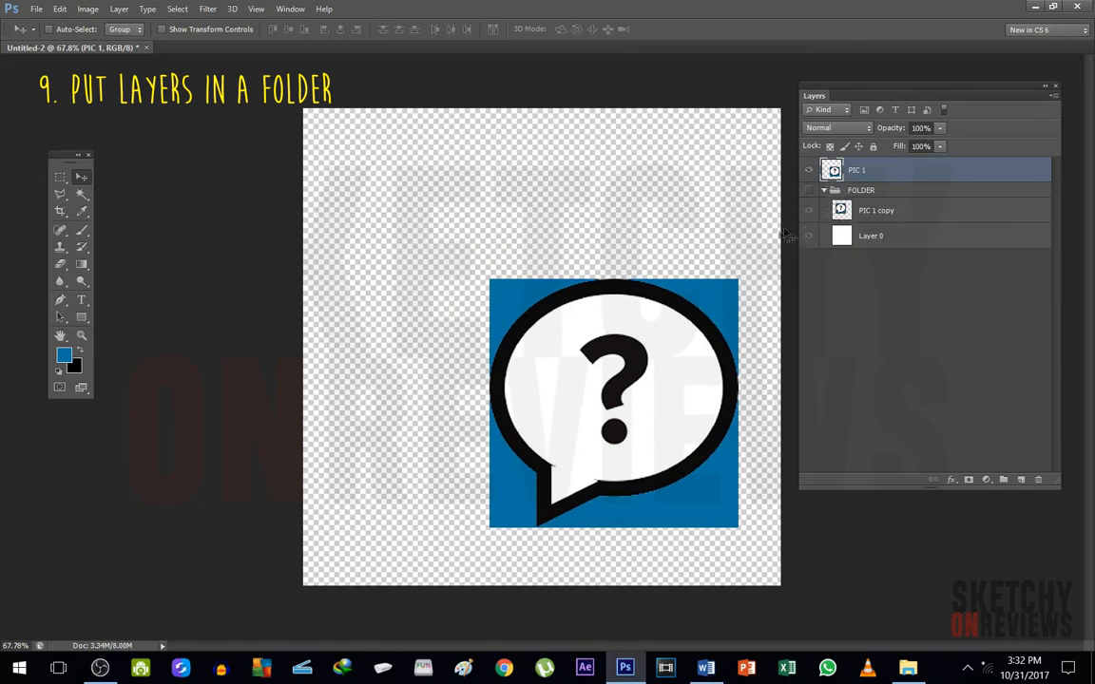
- Move PIC 1's picture up into the upper middle of the canvas, and show the FOLDER group
drag(595, 349, 589, 303)
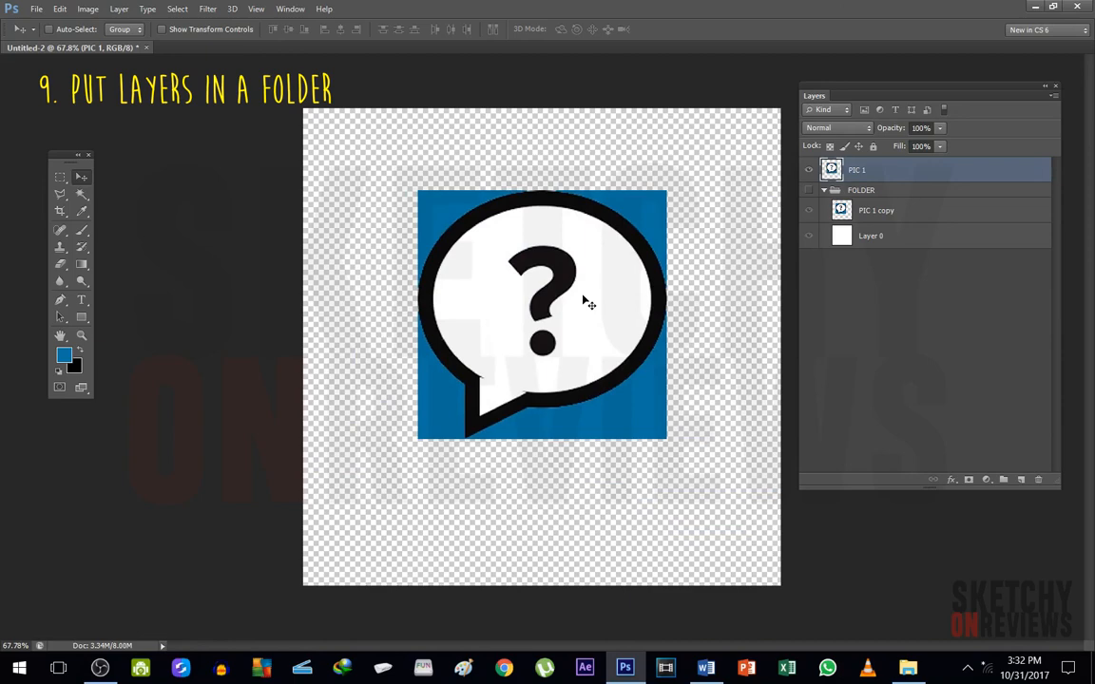
drag(588, 303, 636, 303)
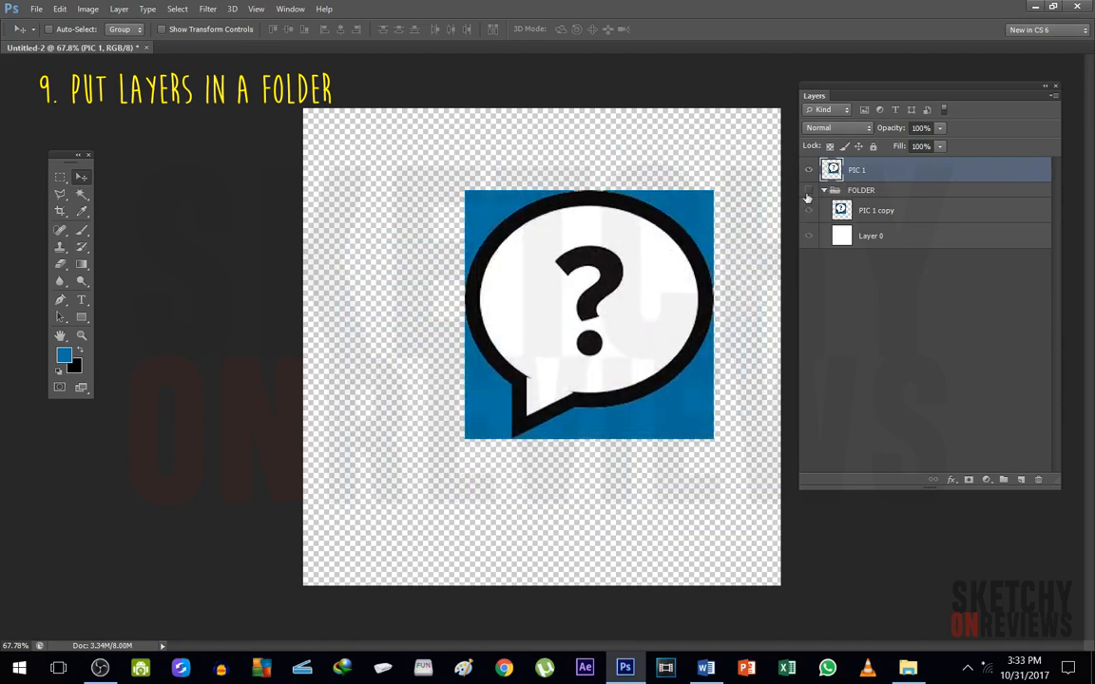
click(809, 191)
click(819, 191)
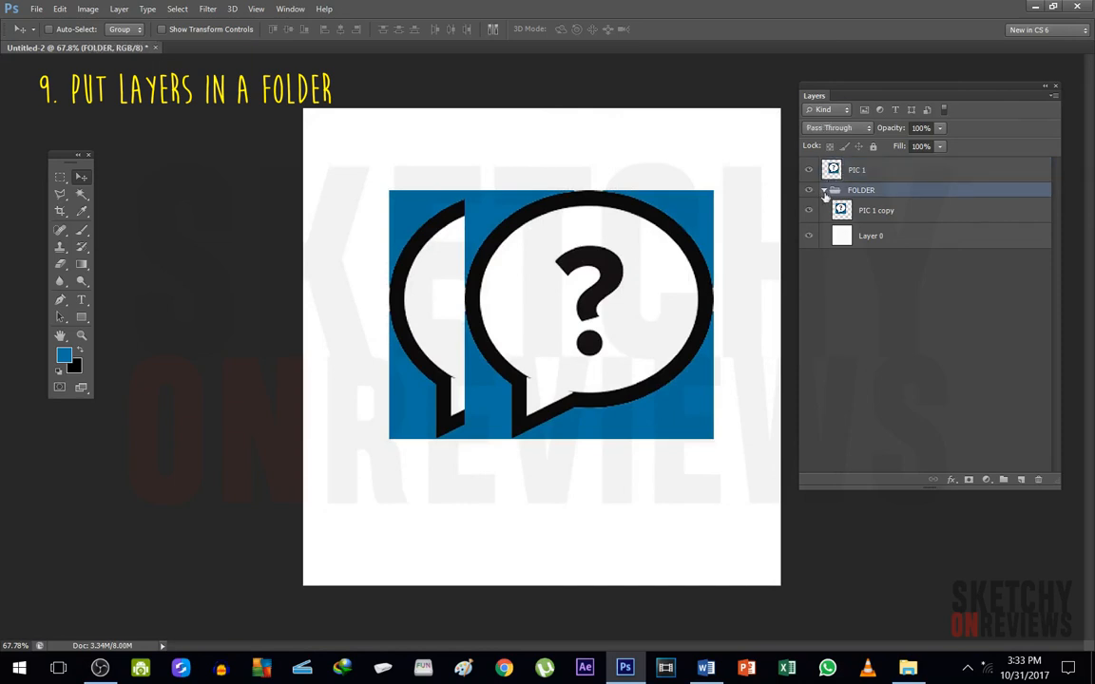
- Collapse and hide the FOLDER group, and move PIC 1's picture to the canvas's upper-left area
click(823, 190)
click(809, 191)
drag(601, 302, 567, 312)
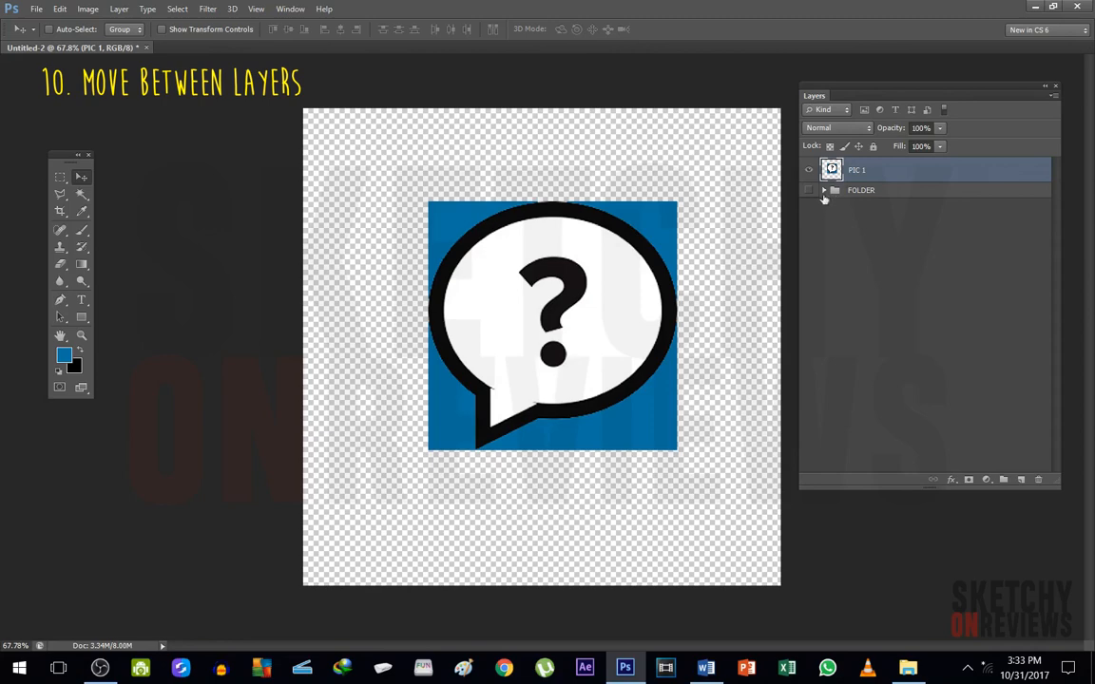
drag(485, 263, 385, 231)
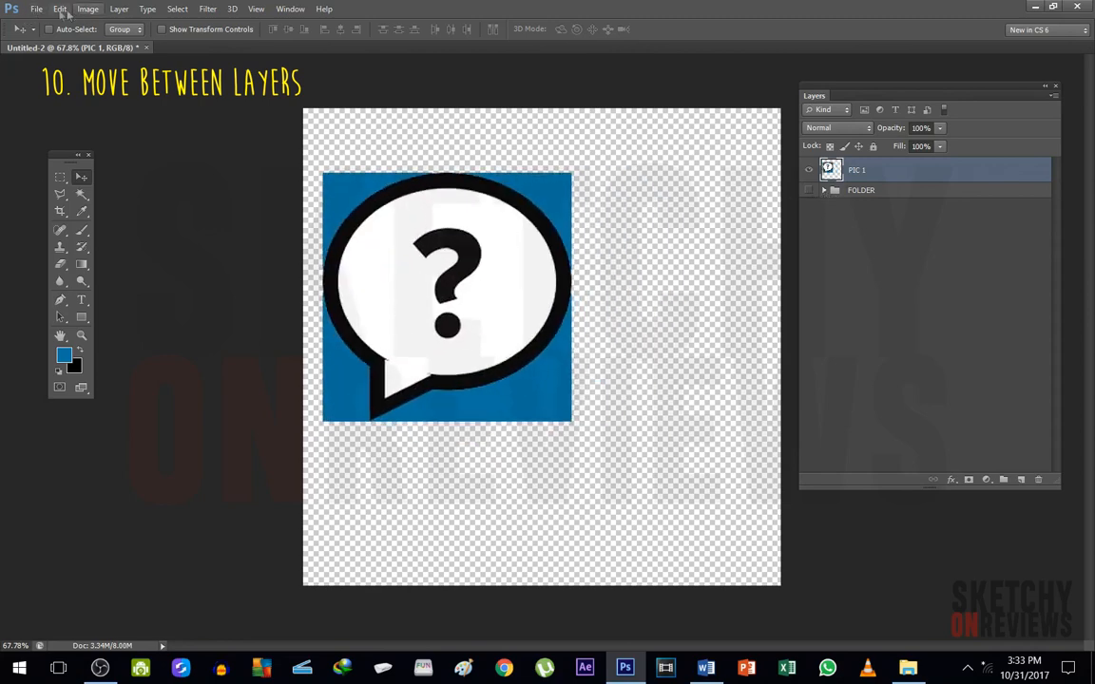
- Place the desktop picture H0gfJ7k.jpg into the document as a new layer above PIC 1
drag(362, 14, 555, 228)
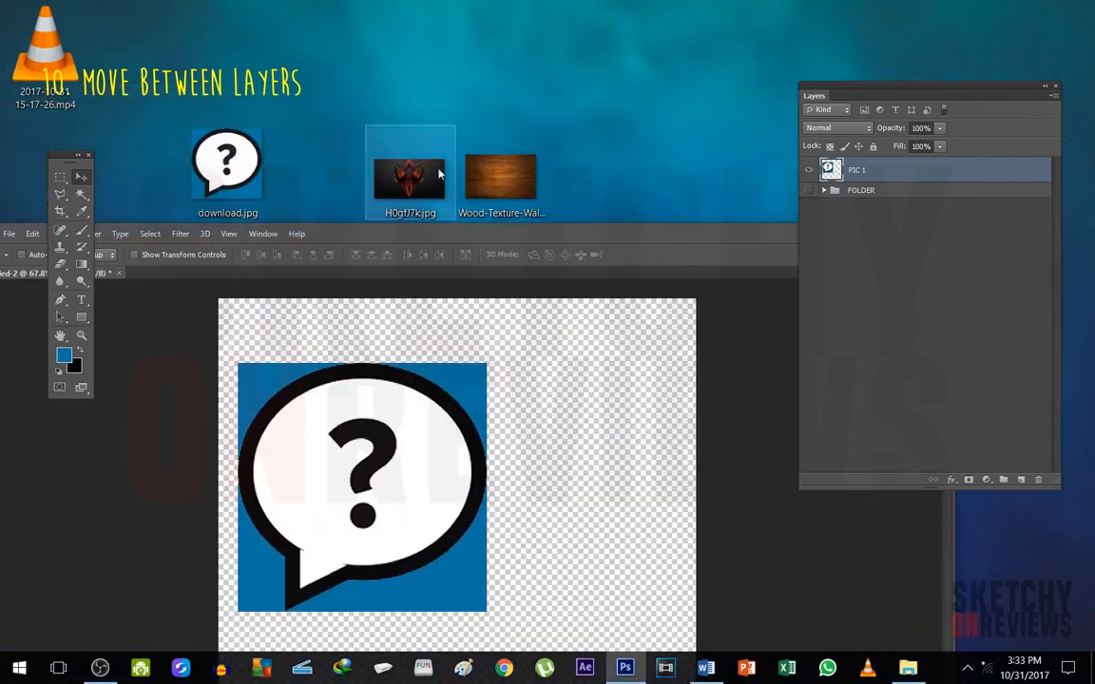
drag(539, 230, 555, 43)
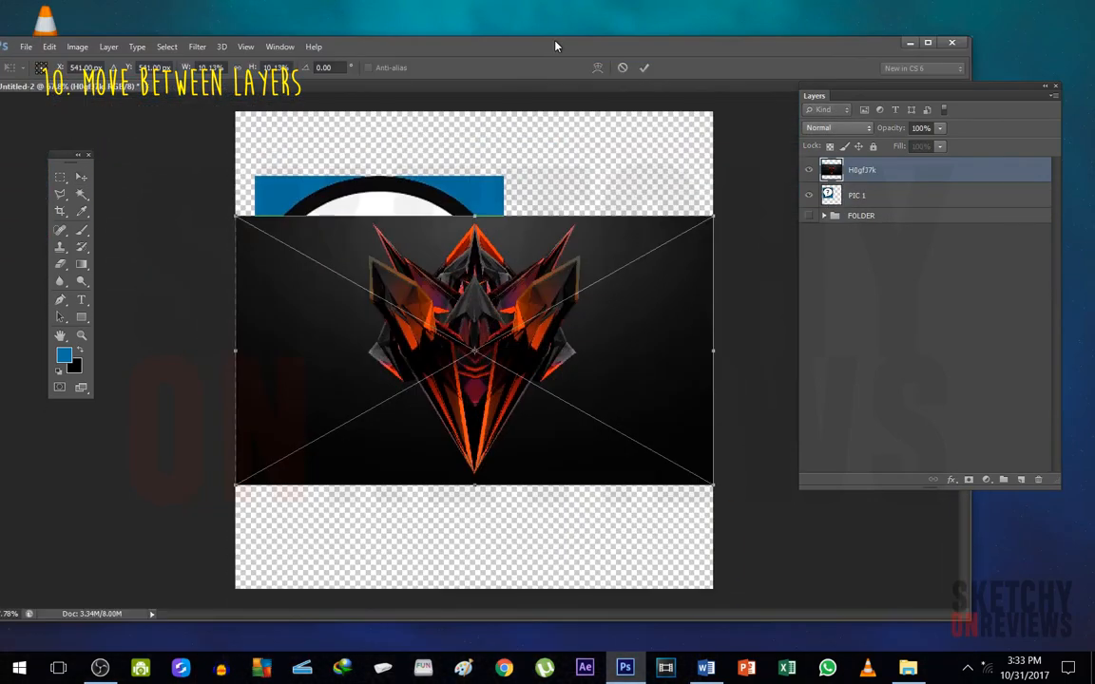
key(Return)
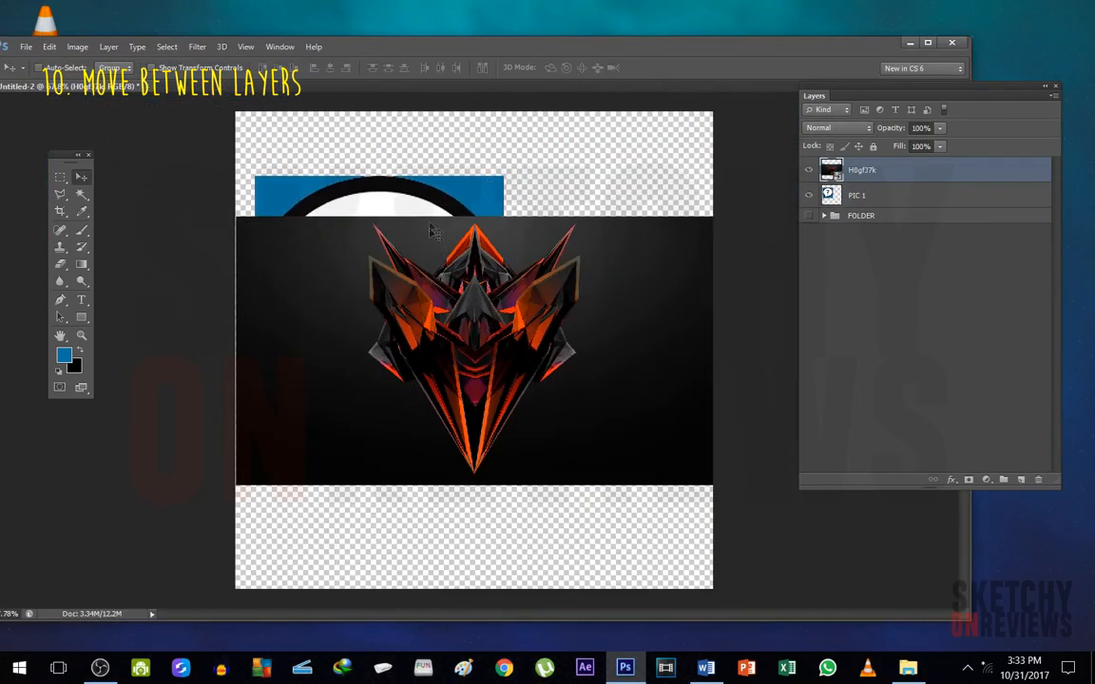
key(ctrl+t)
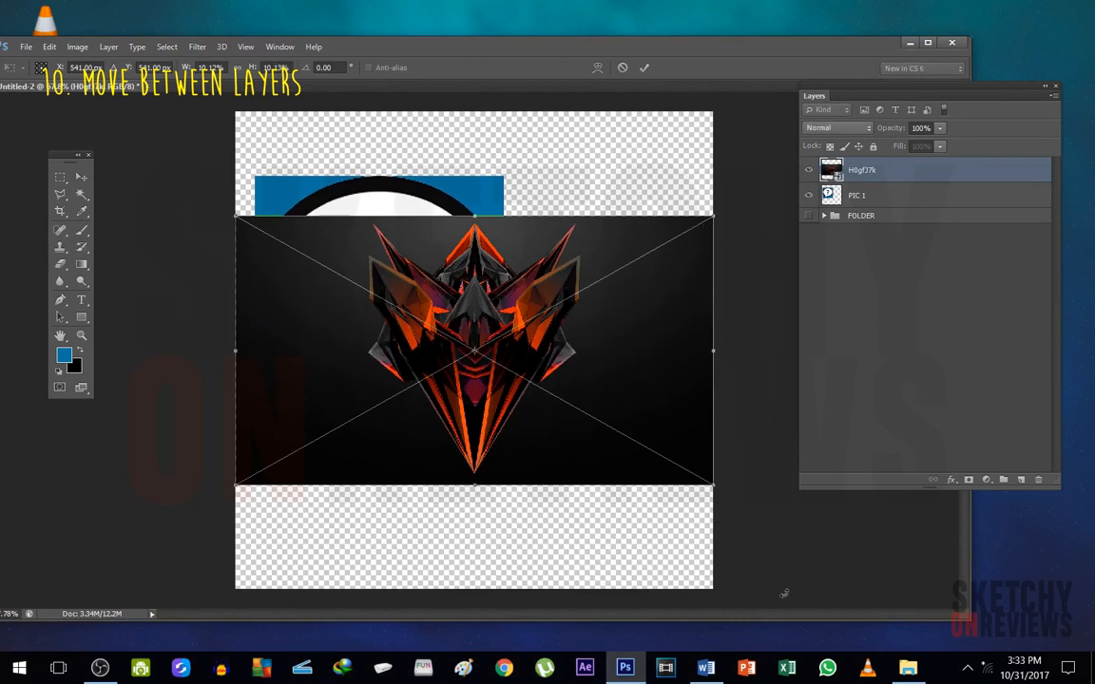
key(Return)
key(ctrl+t)
drag(744, 221, 696, 146)
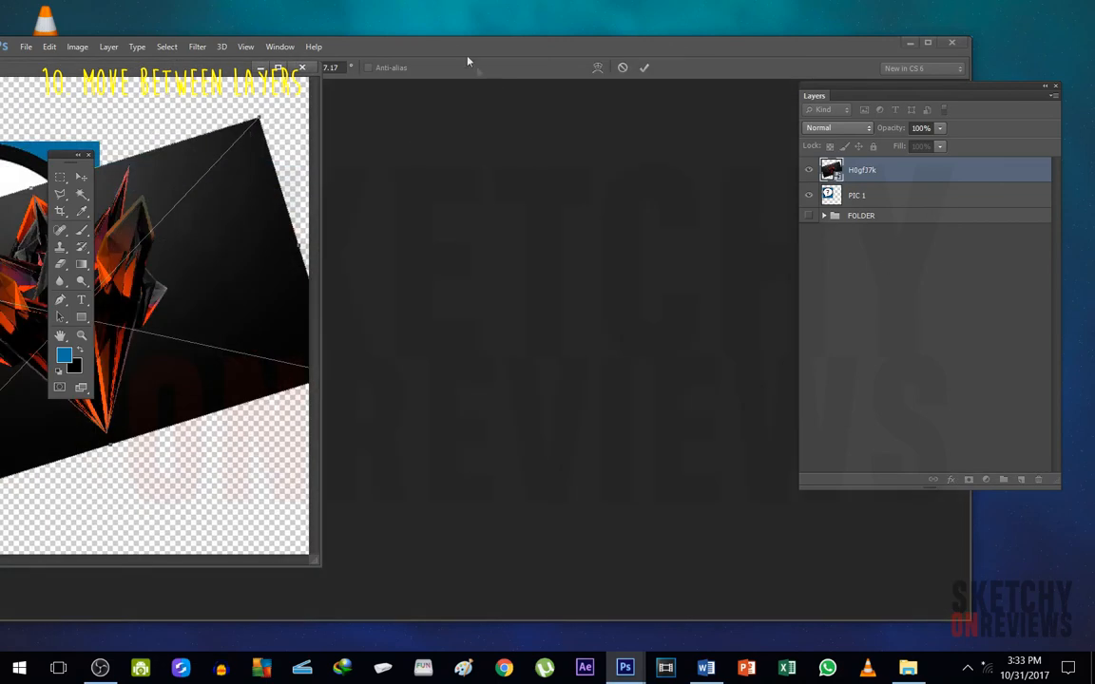
- Maximize the application window, dock the floating document back as a tab, and cancel the pending rotation
double_click(406, 38)
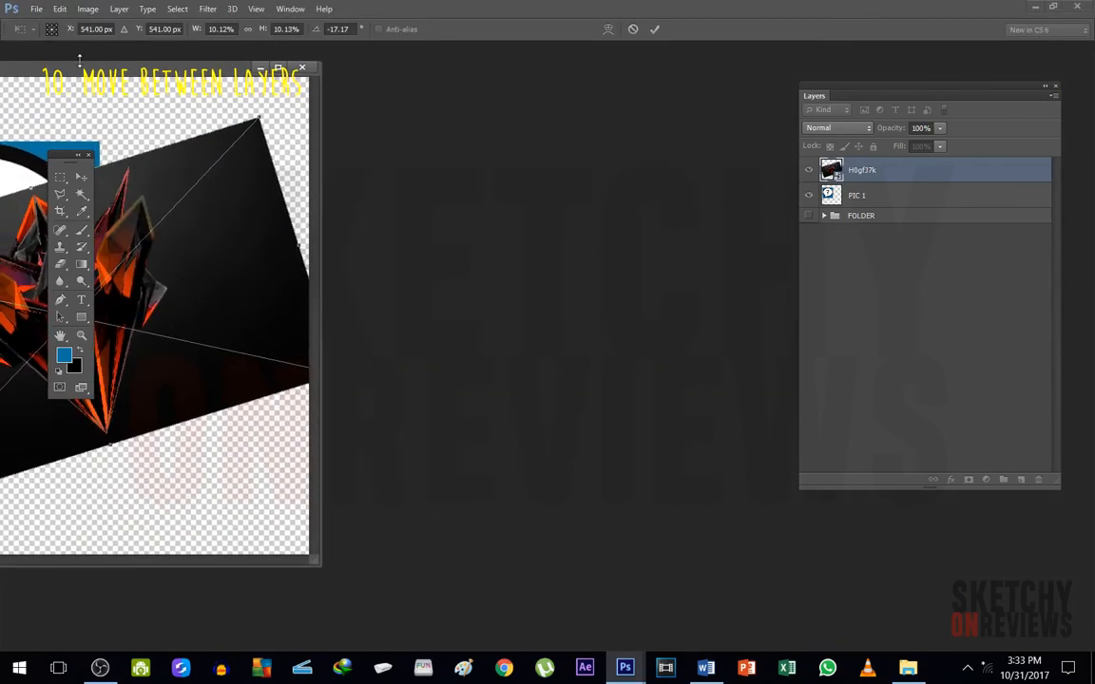
drag(79, 59, 91, 42)
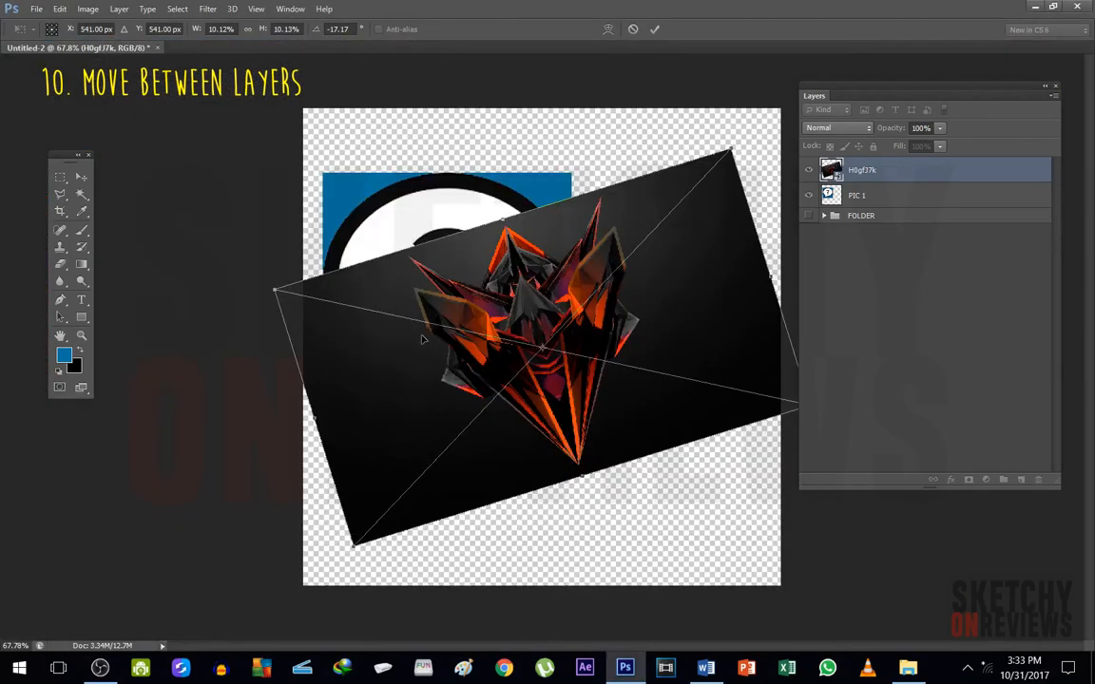
key(Escape)
- Try switching to the Blur tool while the H0gfJ7k picture is in Free Transform, then cancel the placement prompt
mouse_move(591, 314)
mouse_down()
mouse_move(592, 373)
mouse_move(602, 319)
mouse_move(592, 321)
mouse_up()
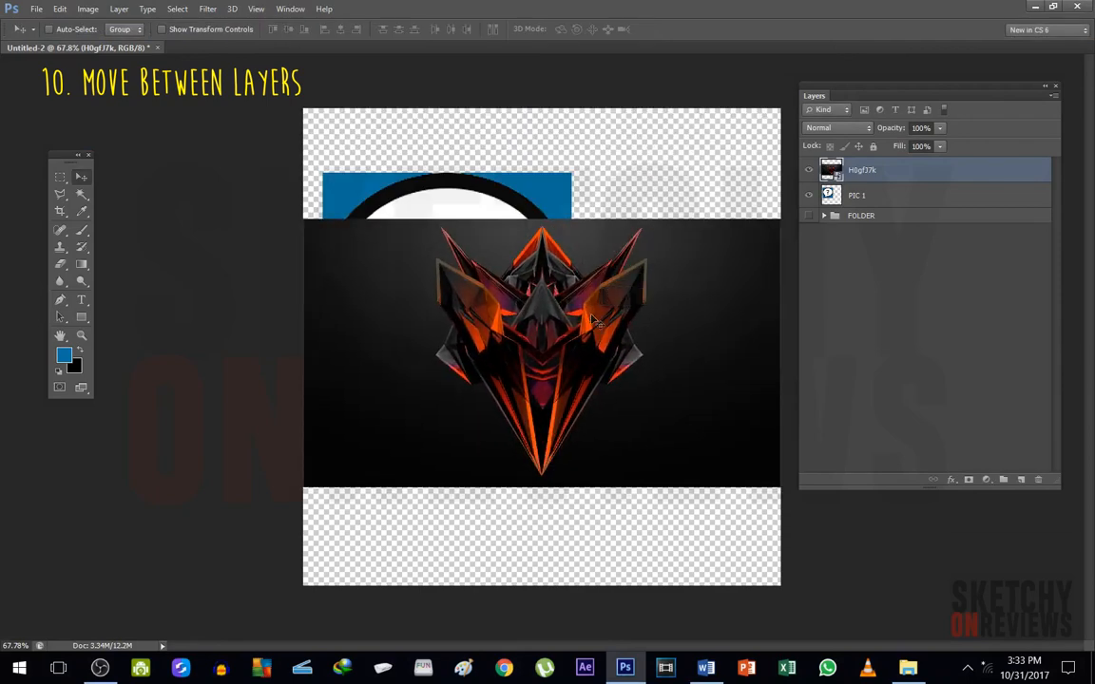
key(ctrl+t)
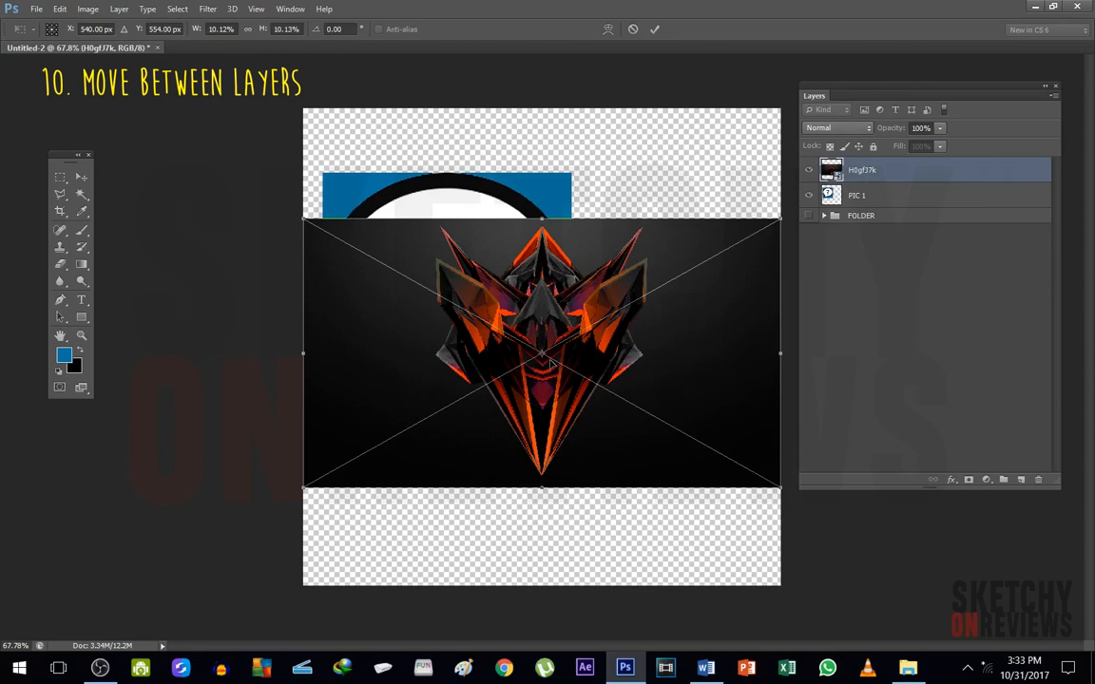
mouse_move(499, 400)
mouse_down()
mouse_move(483, 416)
mouse_move(486, 406)
mouse_up()
click(60, 280)
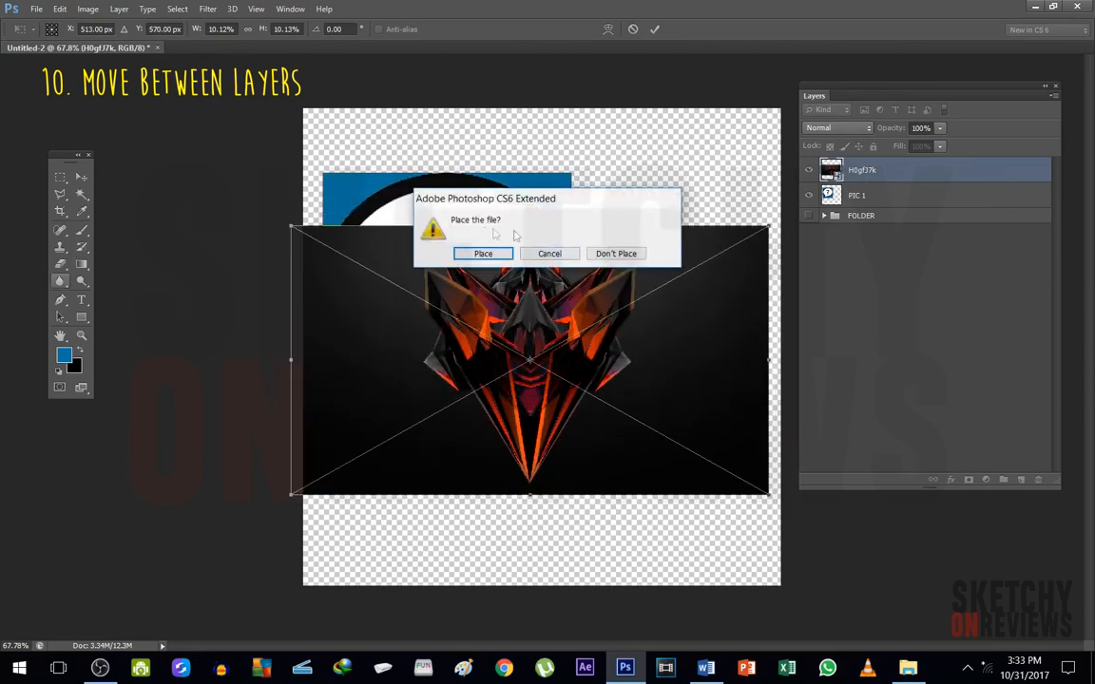
click(559, 253)
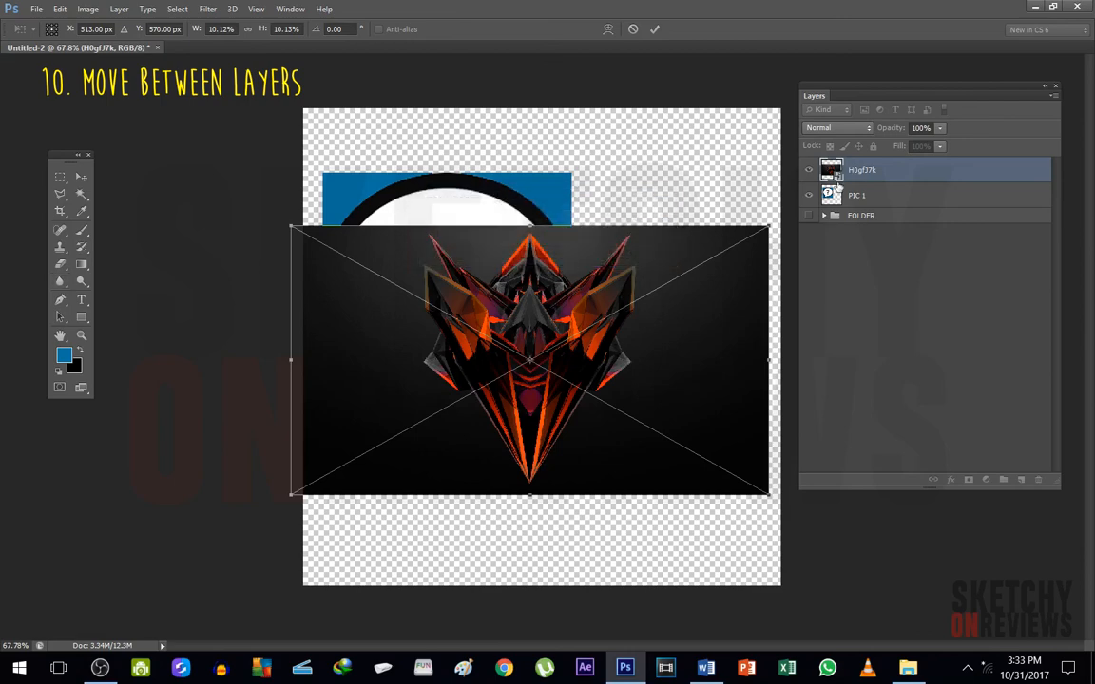
- Apply the pending transform on H0gfJ7k and move its picture to about X 540 px, Y 490 px
drag(623, 370, 639, 328)
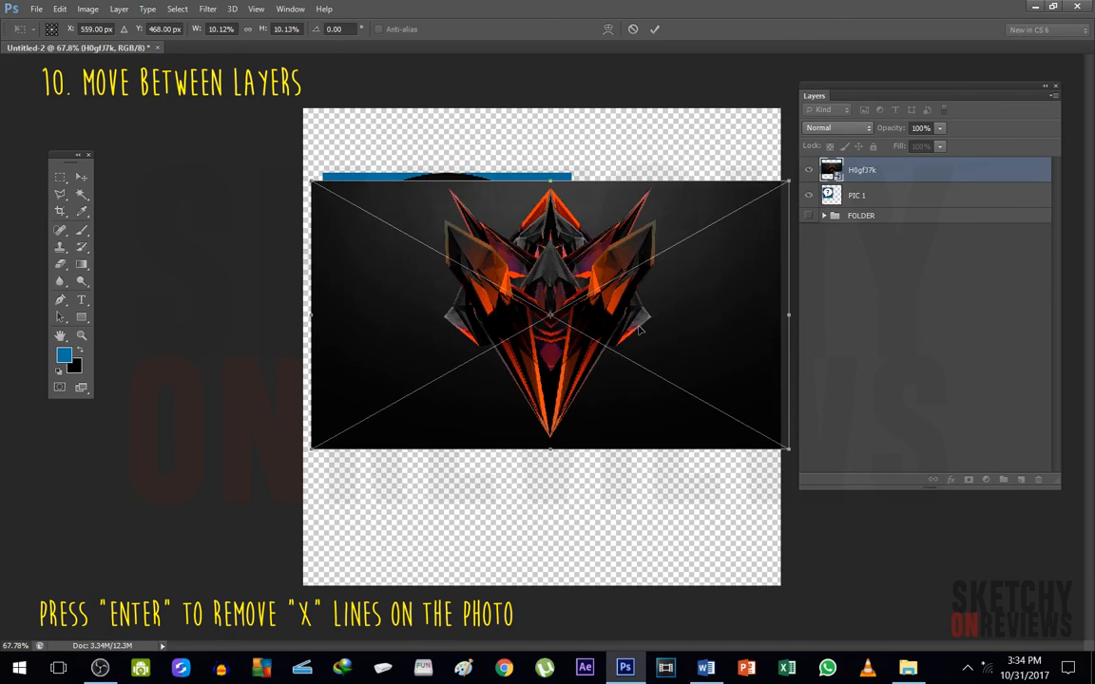
key(Return)
mouse_move(640, 328)
mouse_down()
mouse_move(627, 346)
mouse_move(633, 334)
mouse_move(622, 334)
mouse_up()
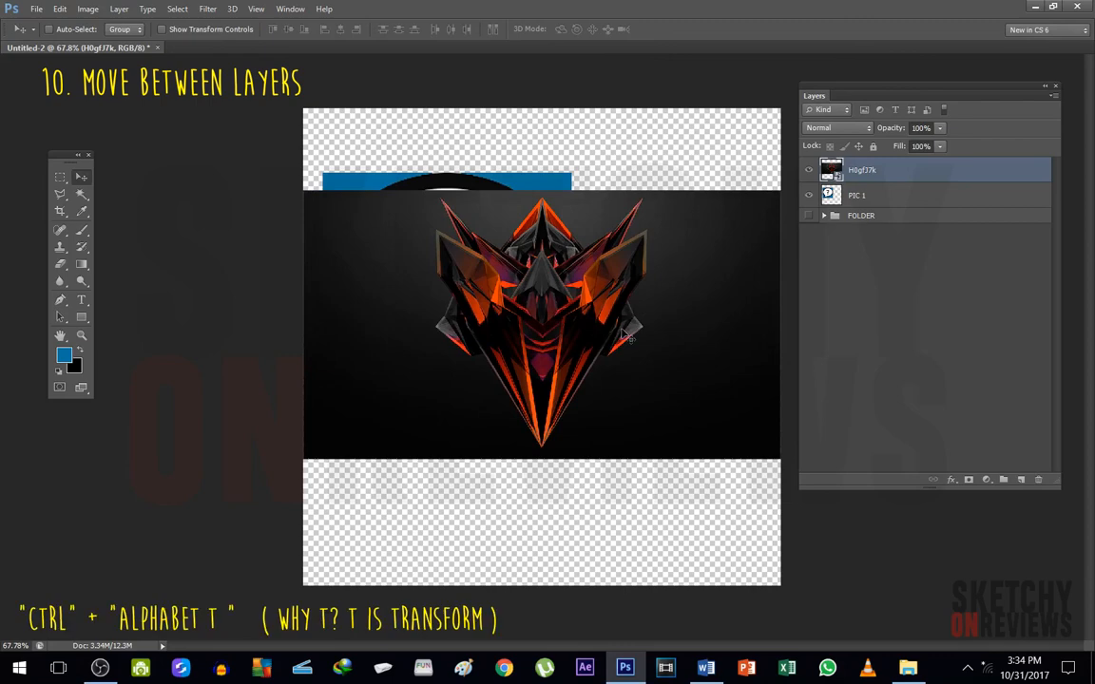
- Scale the H0gfJ7k picture down to about 4.4% toward its upper-right corner with Free Transform and apply it
key(ctrl+t)
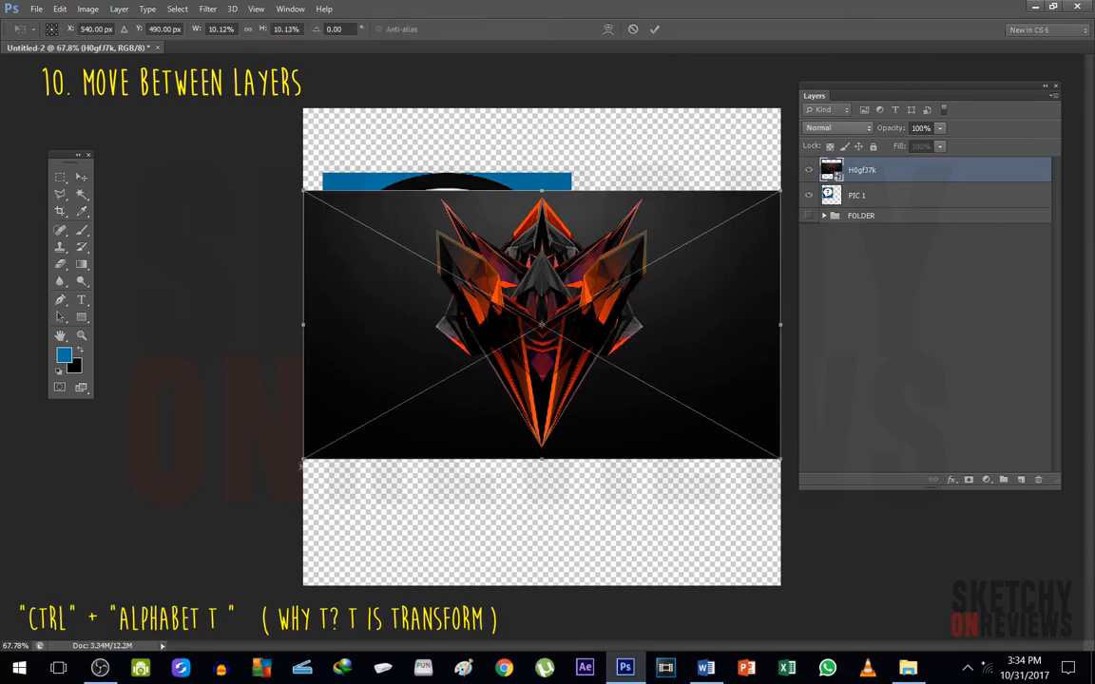
drag(303, 465, 594, 357)
drag(596, 357, 595, 355)
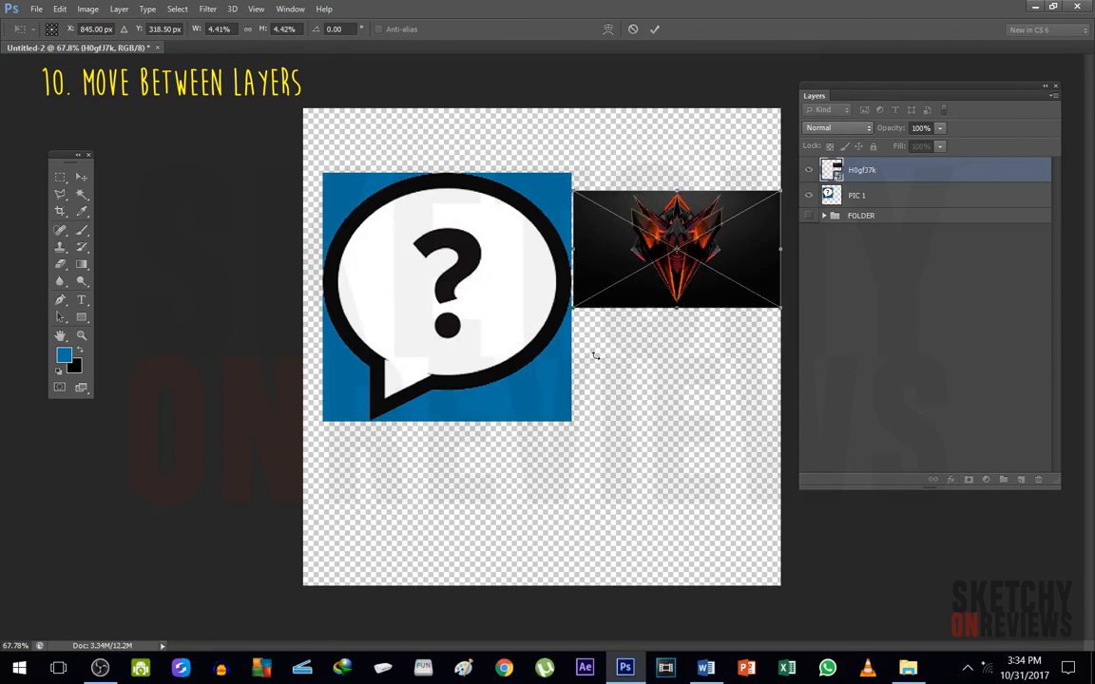
key(Return)
- Move the H0gfJ7k picture to the right side of PIC 1's picture and place its layer directly below PIC 1
drag(682, 282, 577, 321)
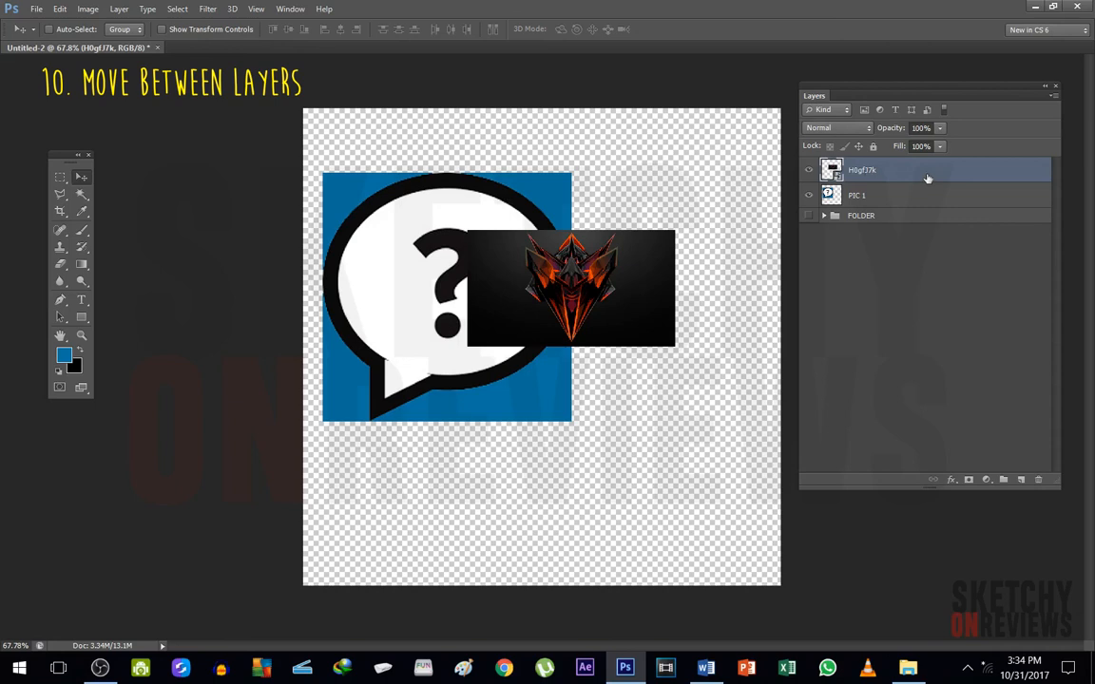
drag(938, 167, 938, 205)
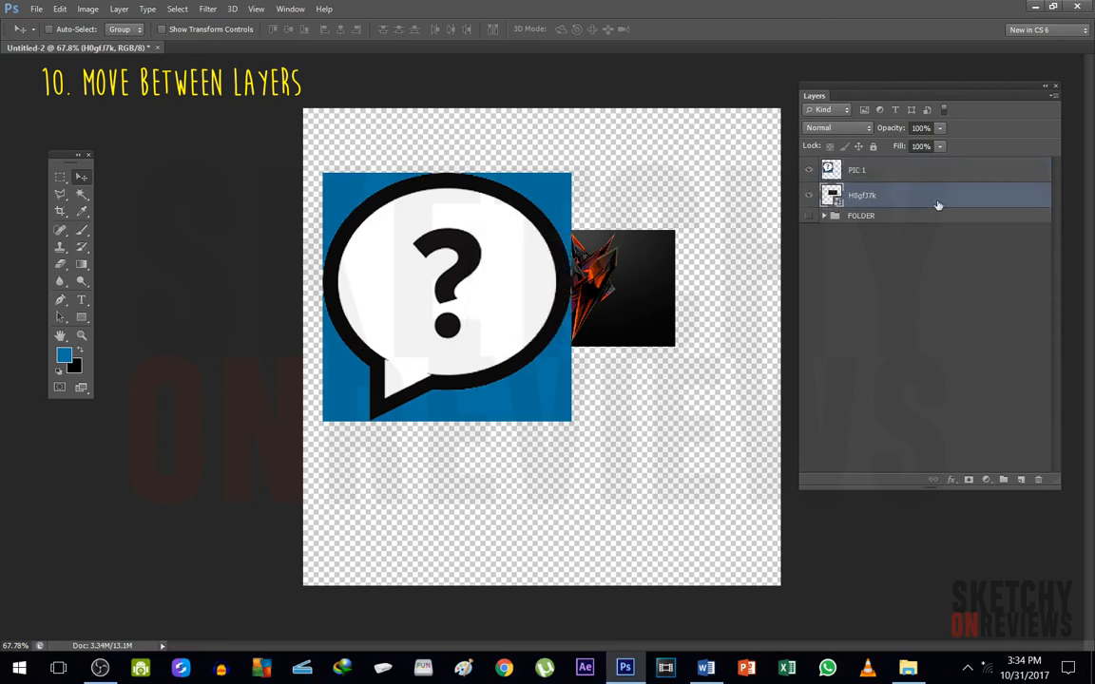
mouse_move(622, 253)
mouse_down()
mouse_move(634, 286)
mouse_move(575, 266)
mouse_move(672, 242)
mouse_move(561, 304)
mouse_move(373, 332)
mouse_move(685, 280)
mouse_move(608, 285)
mouse_up()
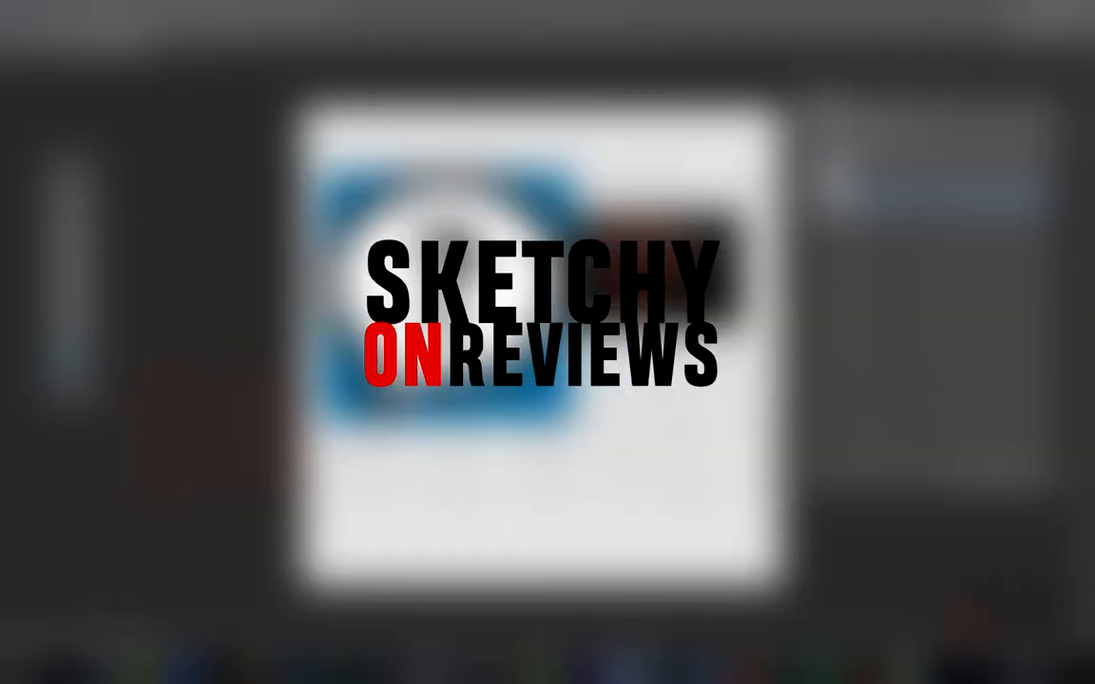